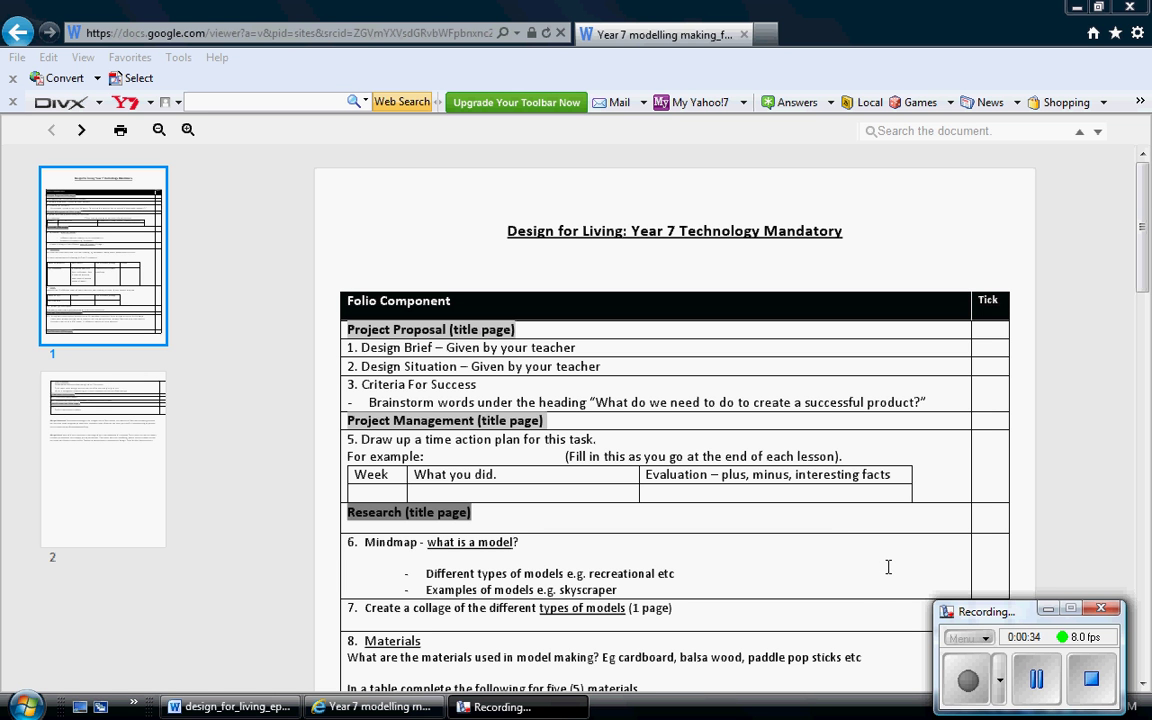
# Step: Compare the Word portfolio's title page with the folio checklist in the browser, and read on to the portfolio's Design Situation page
pyautogui.click(285, 710)
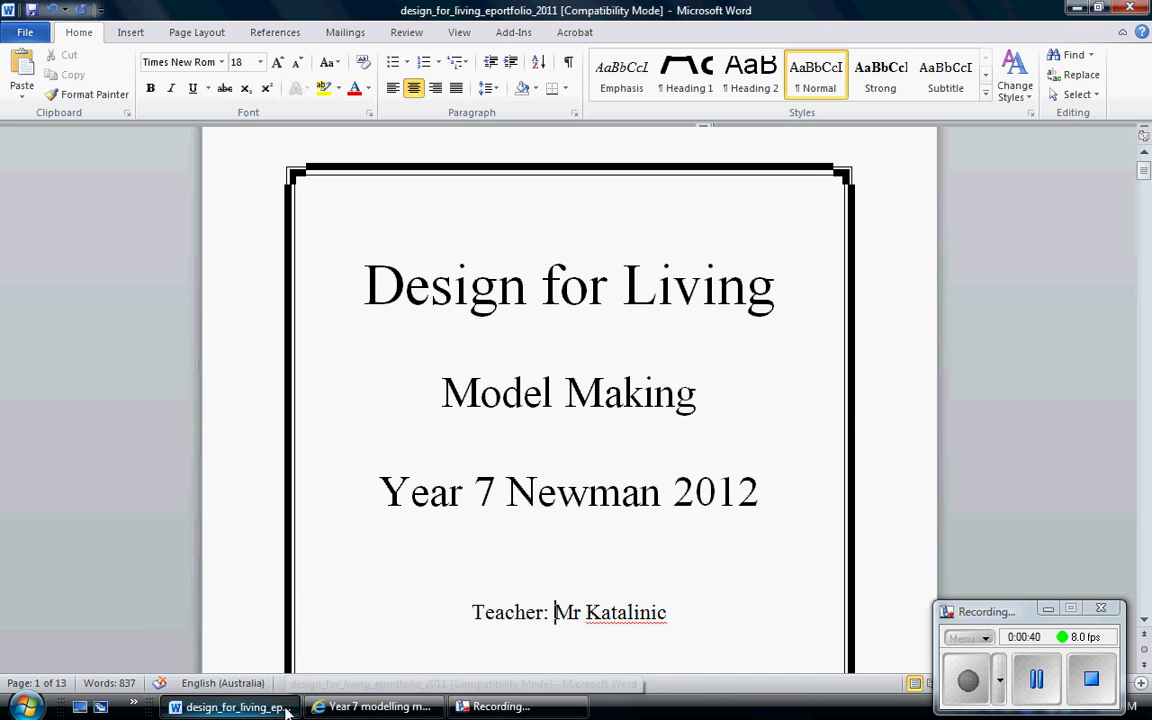
pyautogui.moveTo(316, 711)
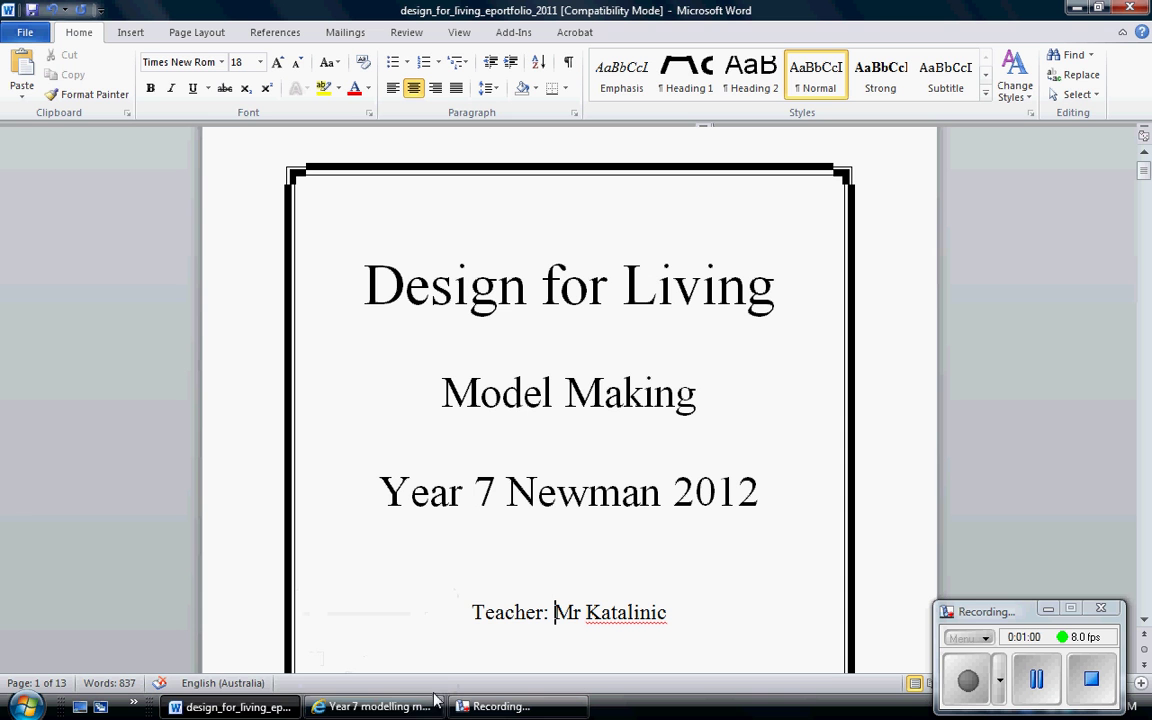
pyautogui.click(345, 710)
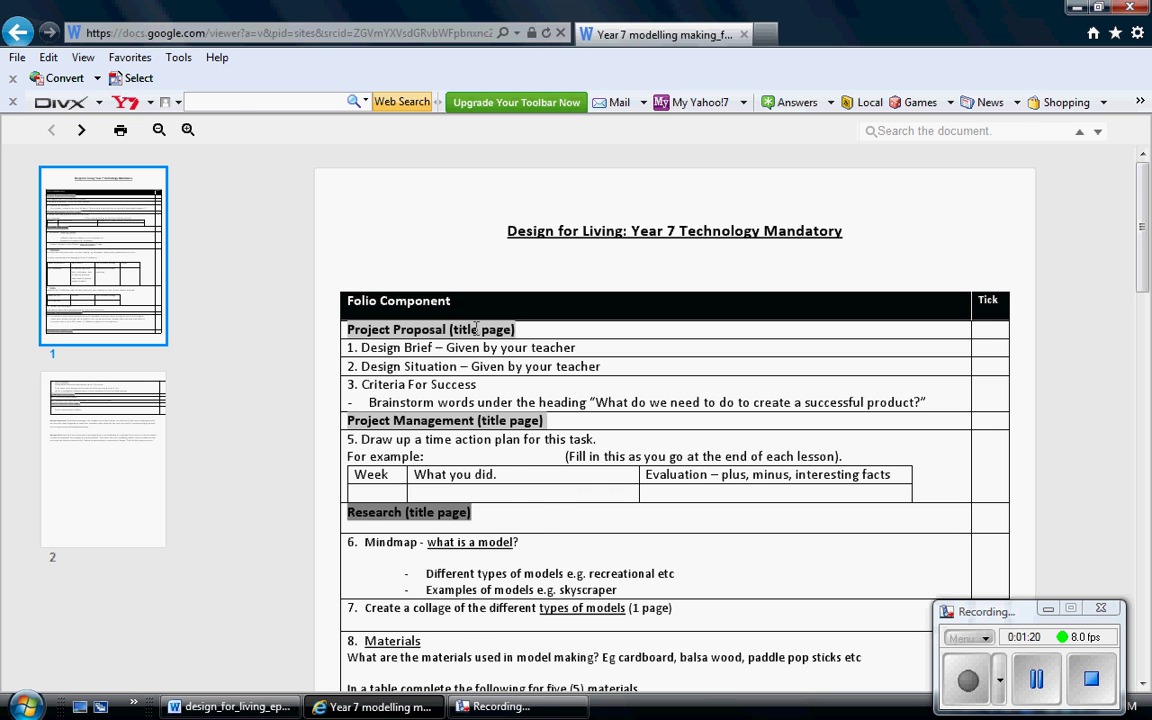
pyautogui.click(230, 706)
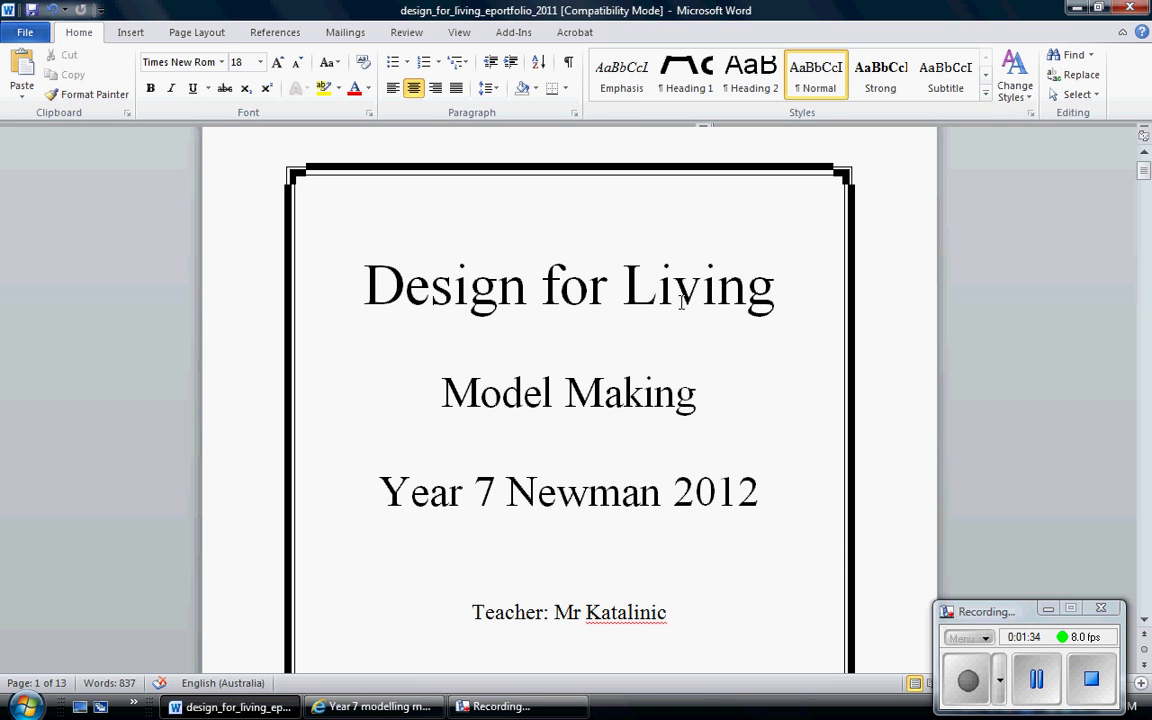
pyautogui.scroll(-2, 556, 400)
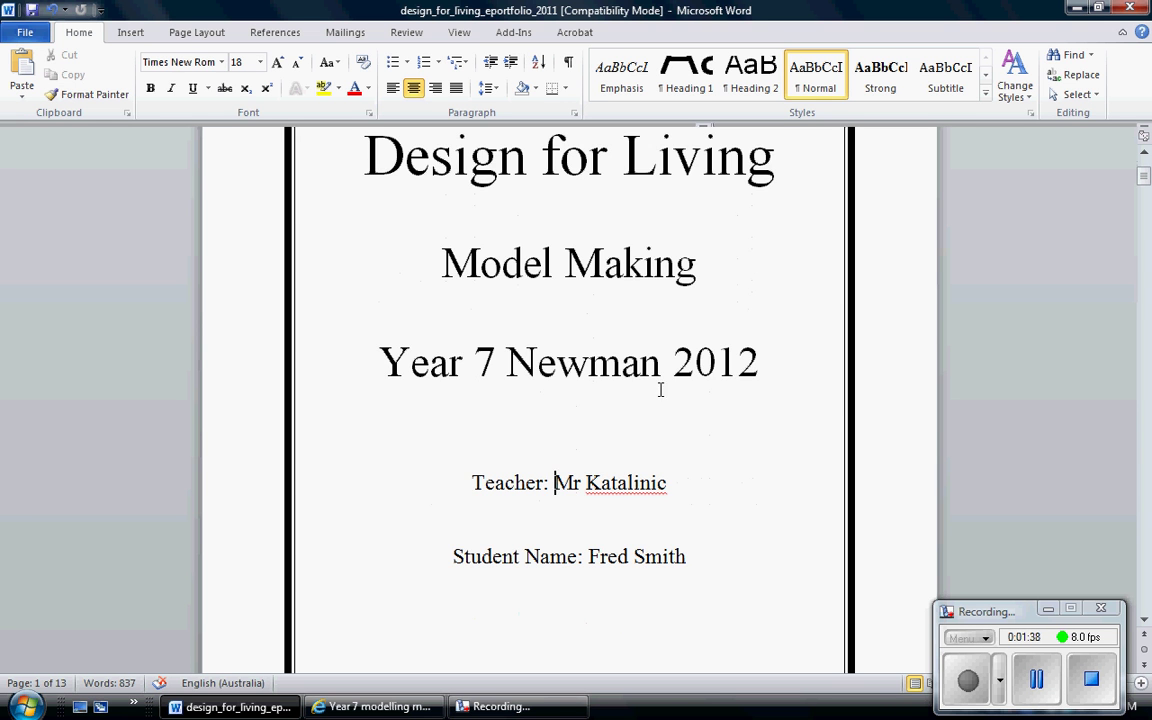
pyautogui.scroll(-1, 586, 487)
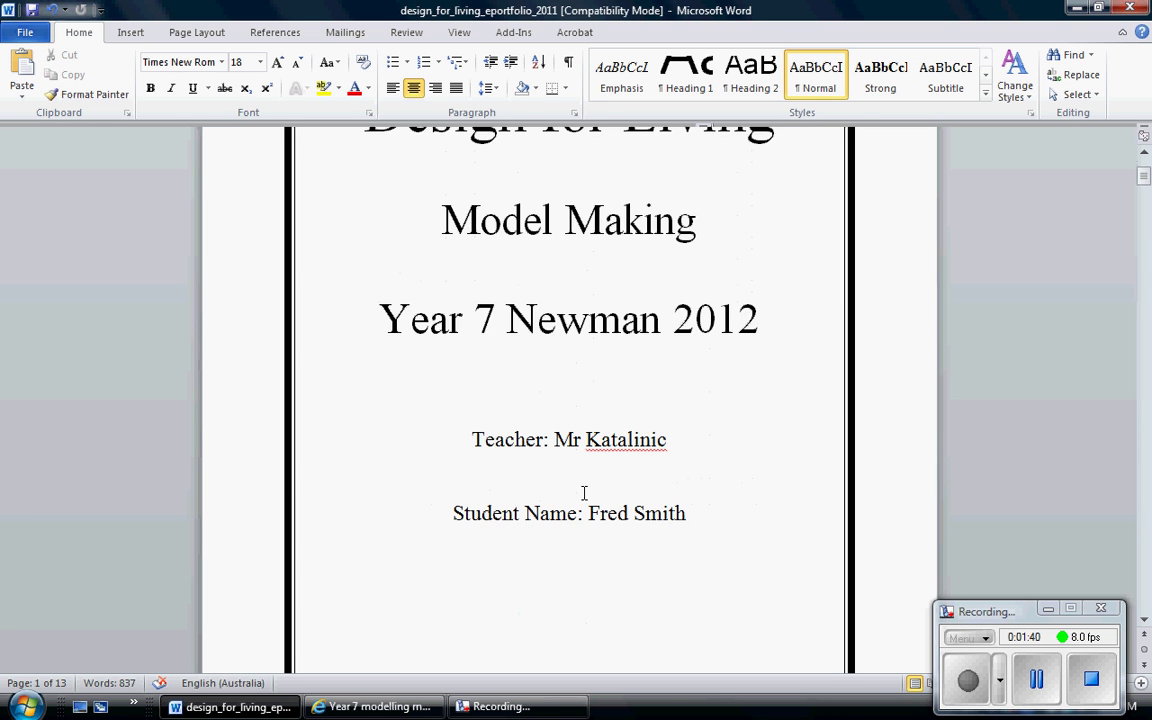
pyautogui.scroll(-1, 542, 465)
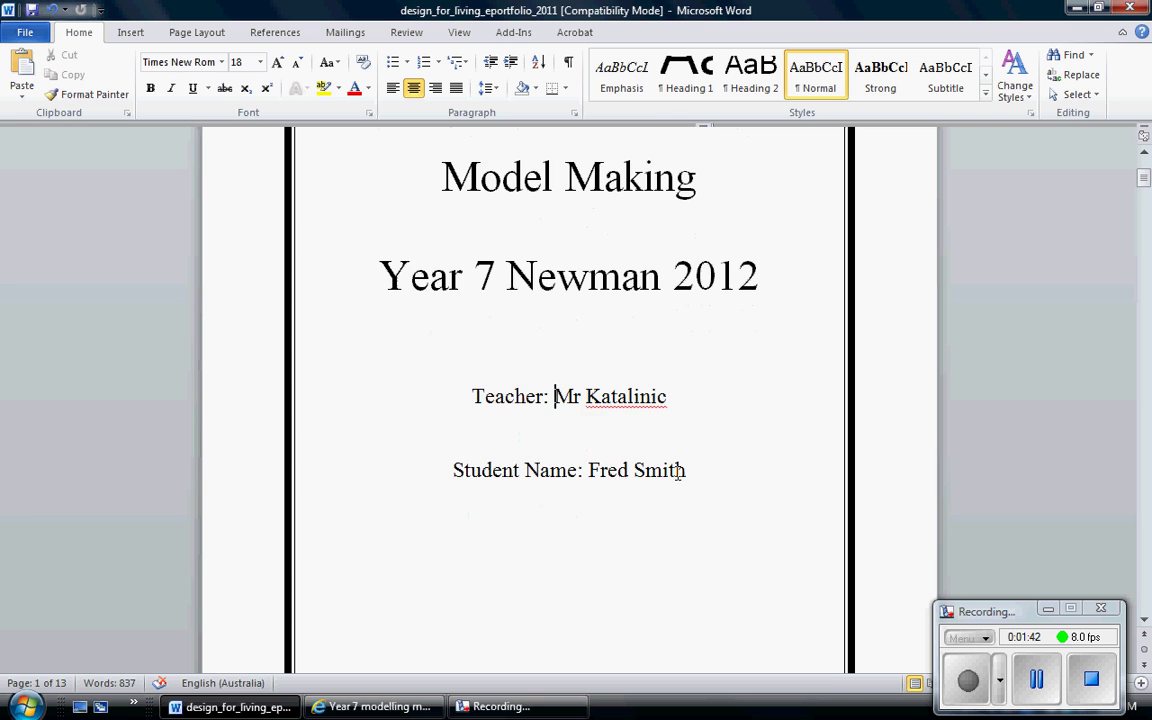
pyautogui.scroll(3, 680, 468)
pyautogui.scroll(-4, 676, 466)
pyautogui.scroll(3, 681, 465)
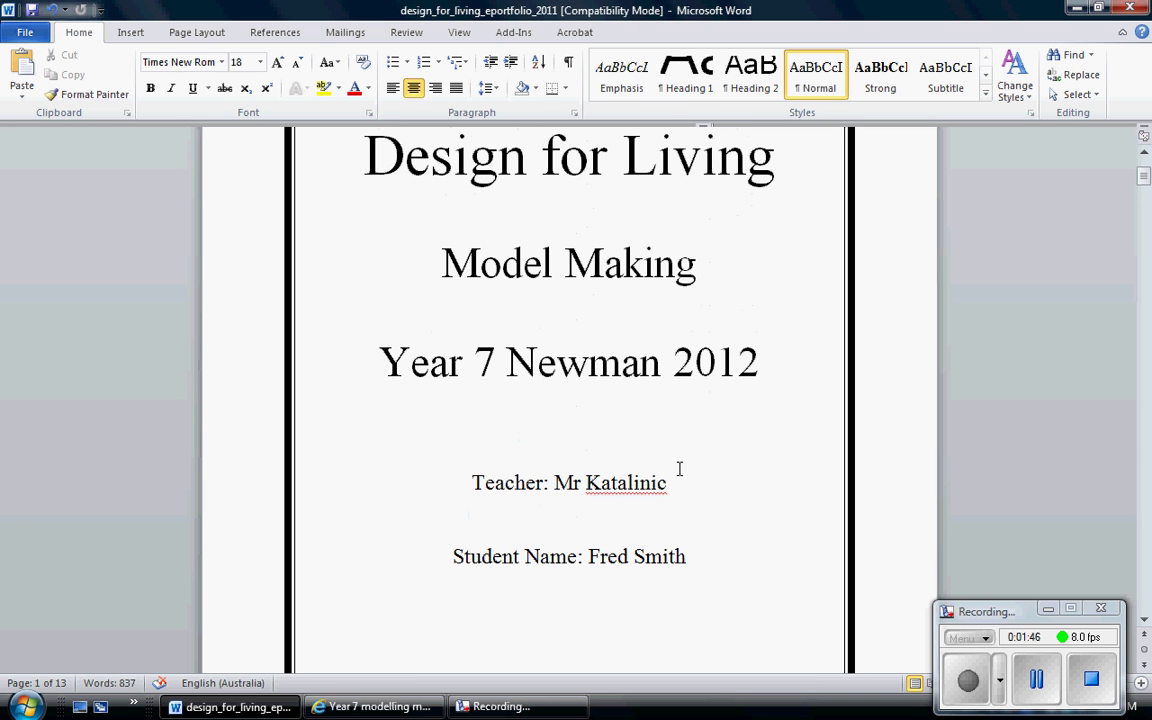
pyautogui.scroll(-9, 678, 470)
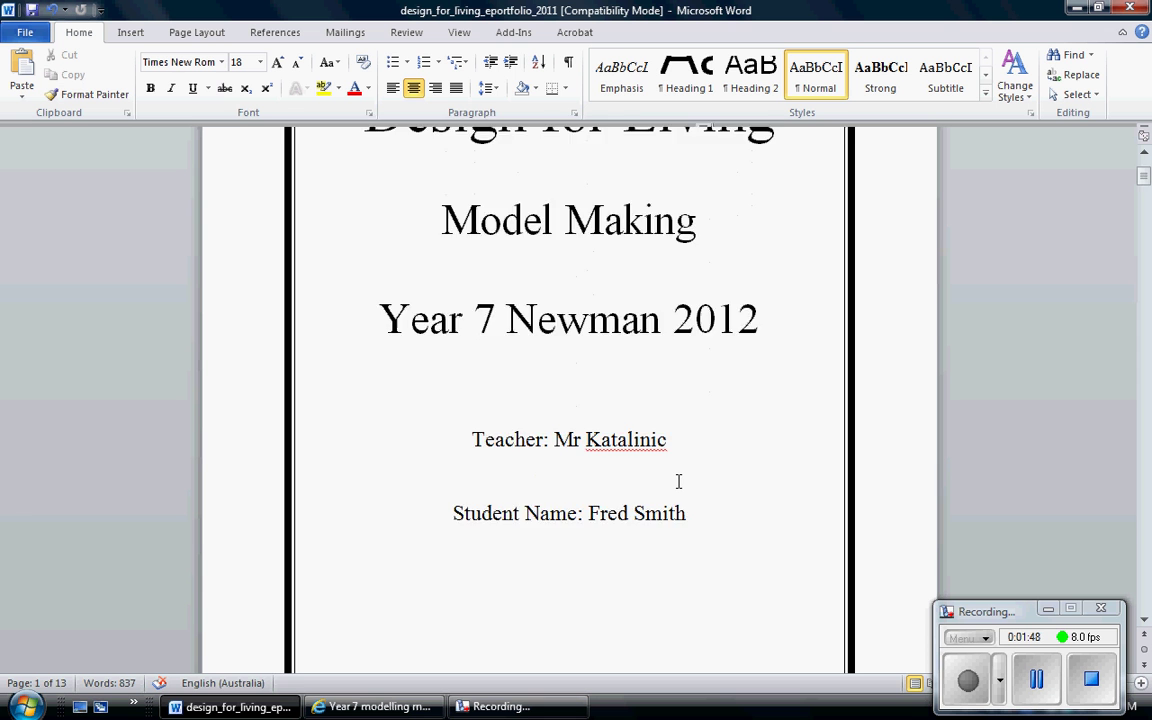
pyautogui.scroll(-7, 678, 480)
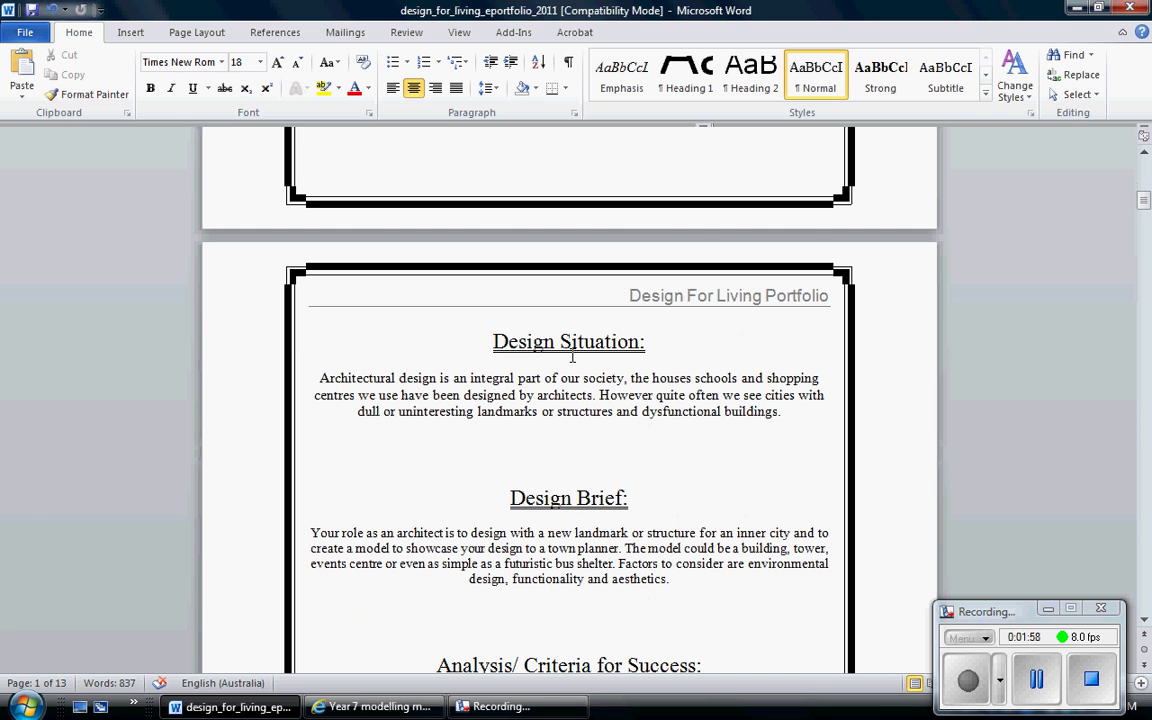
# Step: Switch to the browser checklist and select the Design Situation paragraph on its second page
pyautogui.click(403, 708)
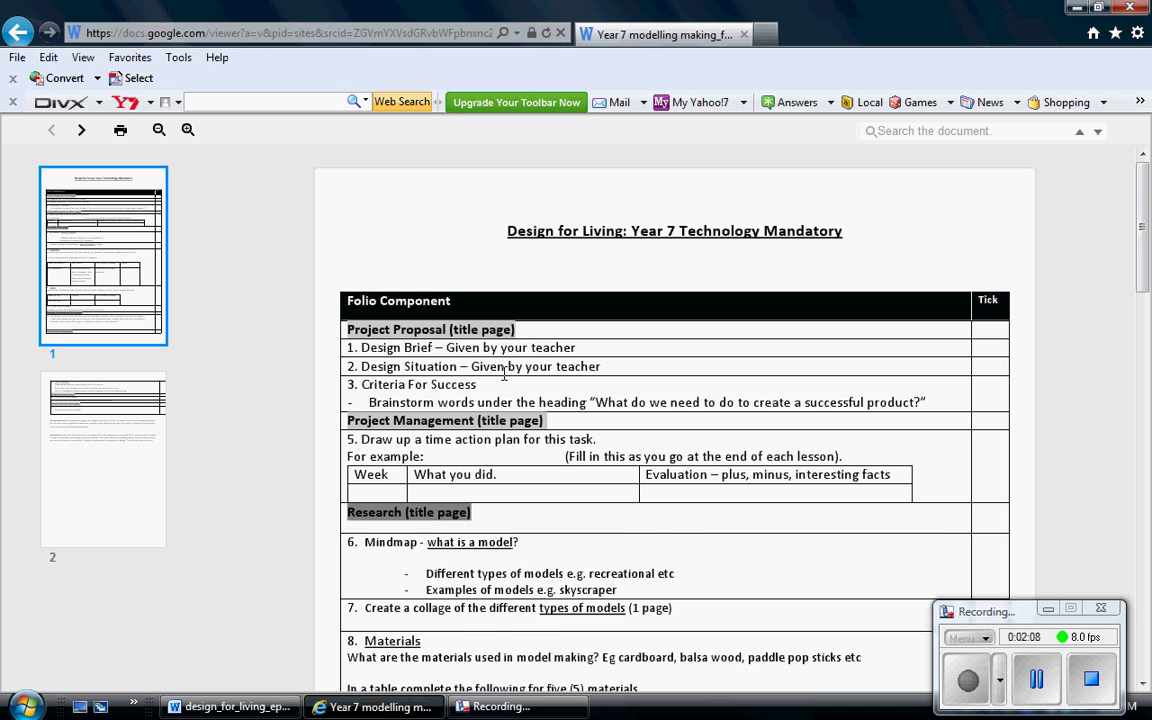
pyautogui.scroll(-15, 501, 444)
pyautogui.scroll(-1, 501, 444)
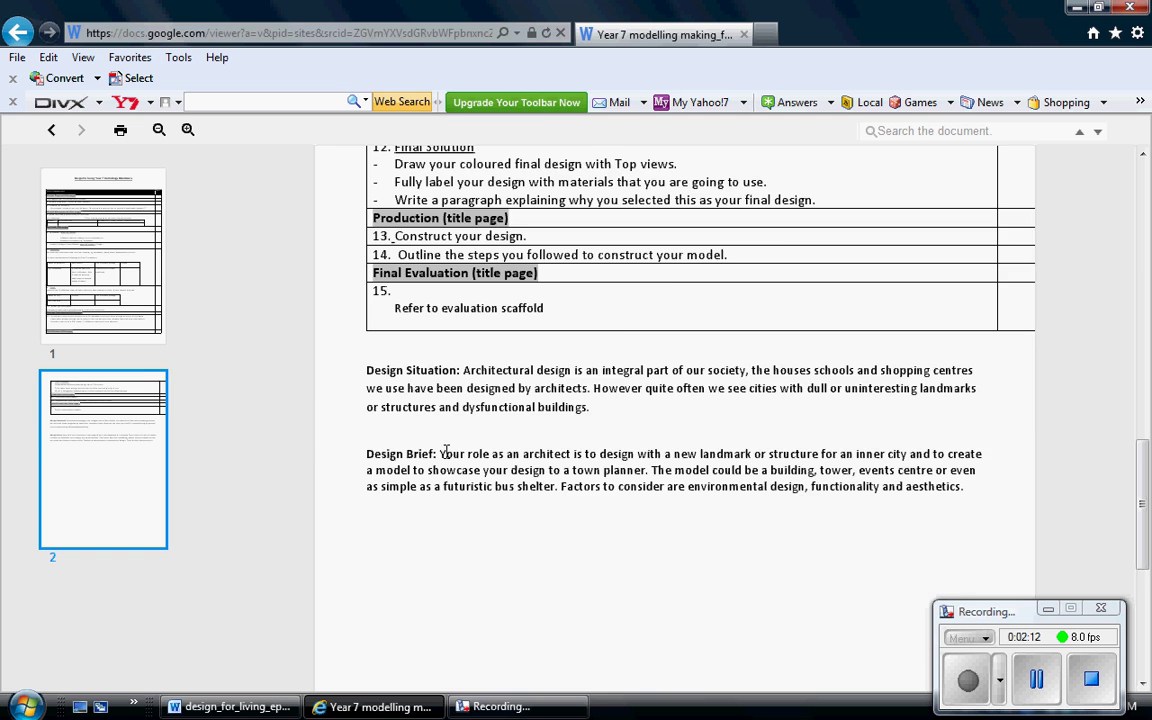
pyautogui.scroll(9, 451, 418)
pyautogui.scroll(5, 453, 421)
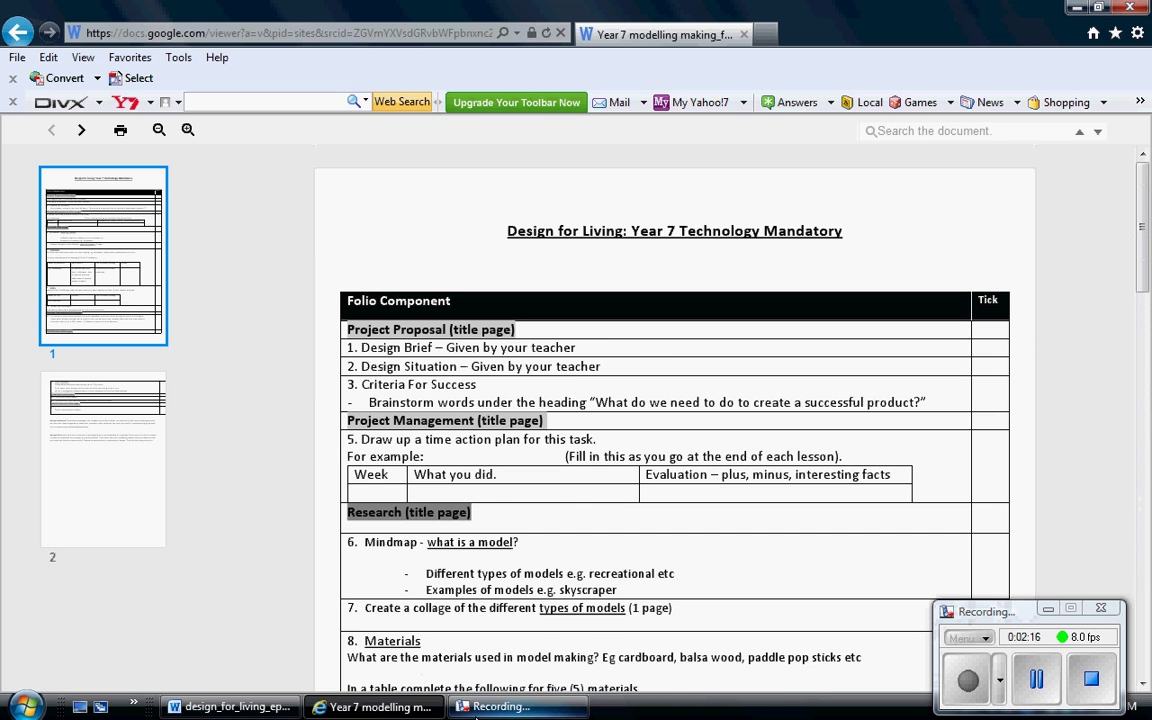
pyautogui.scroll(-12, 488, 624)
pyautogui.scroll(-3, 510, 575)
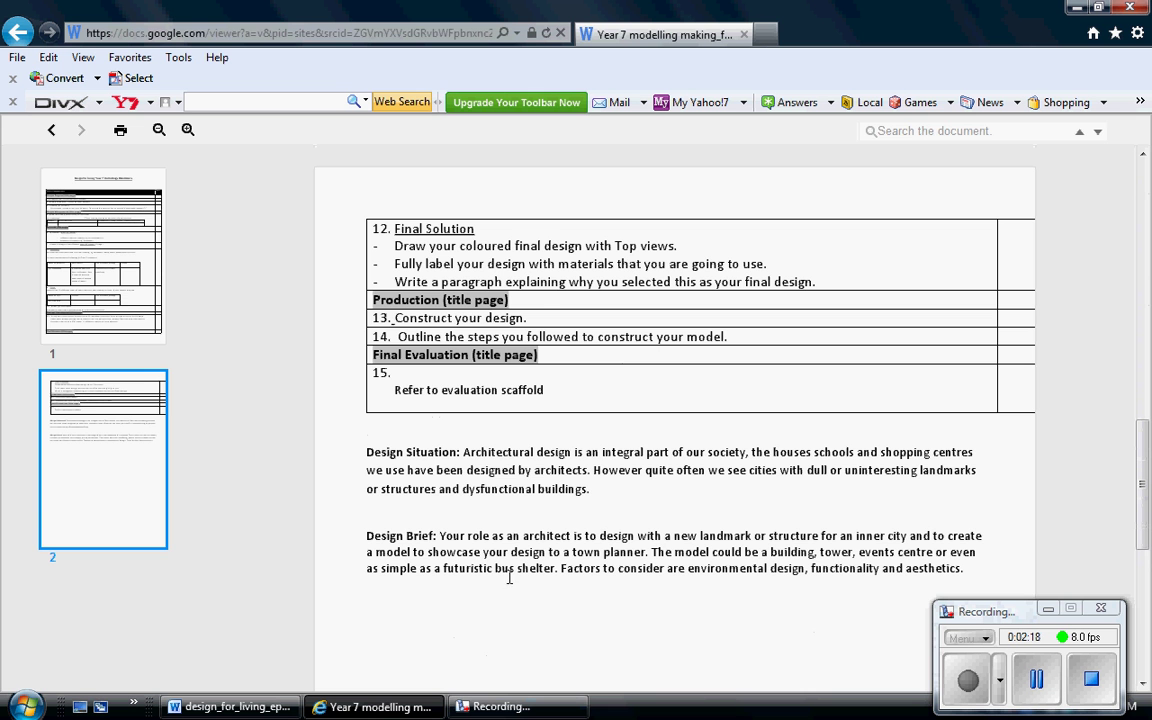
pyautogui.moveTo(595, 489); pyautogui.dragTo(363, 455)
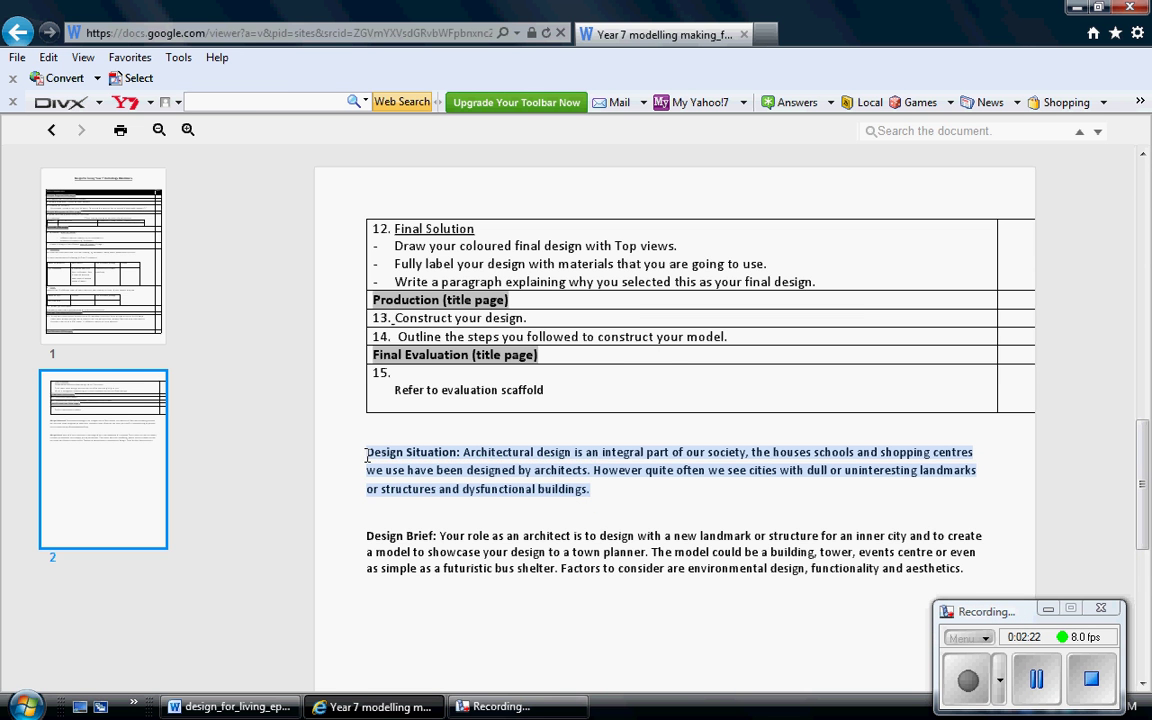
# Step: Compare the Word portfolio's Analysis/ Criteria for Success section with the Criteria For Success item in the browser checklist
pyautogui.click(228, 706)
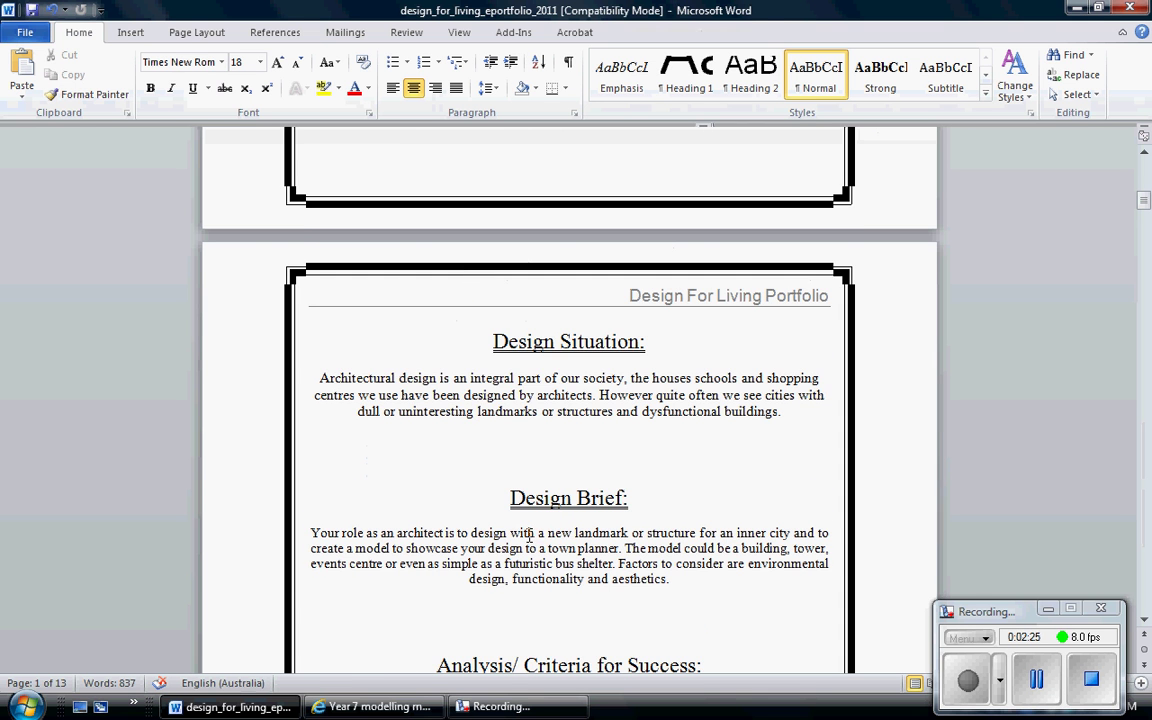
pyautogui.scroll(-4, 530, 535)
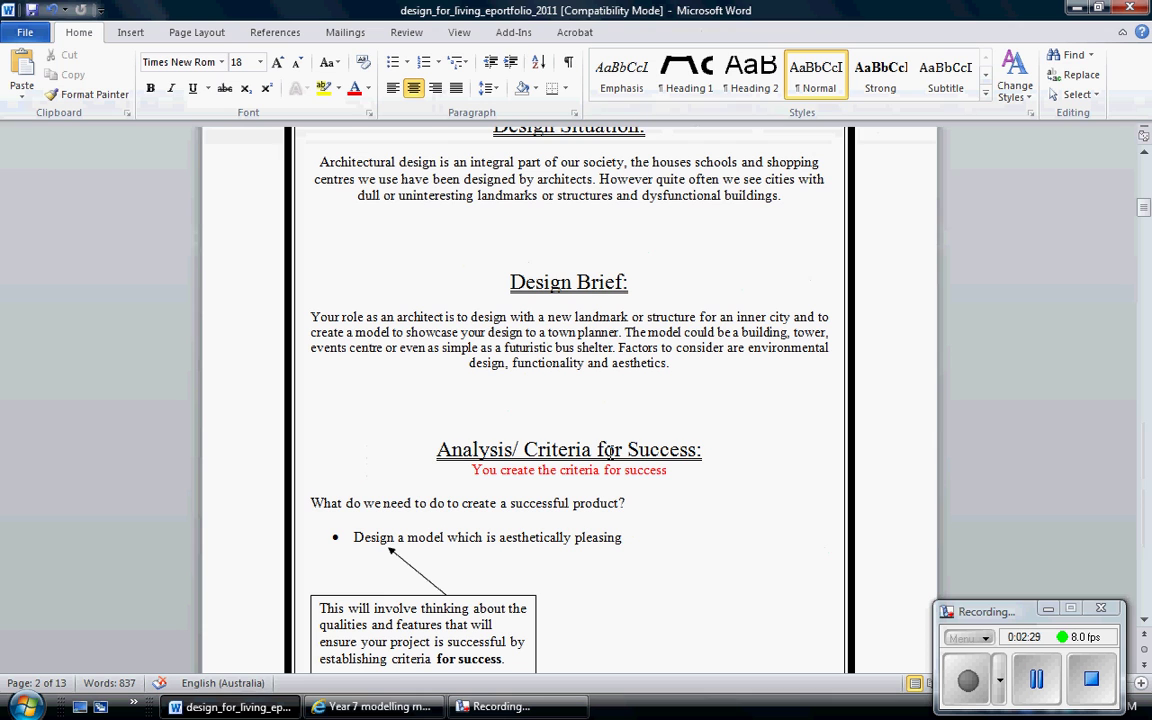
pyautogui.hotkey('alt', 'Tab')
pyautogui.scroll(8, 473, 454)
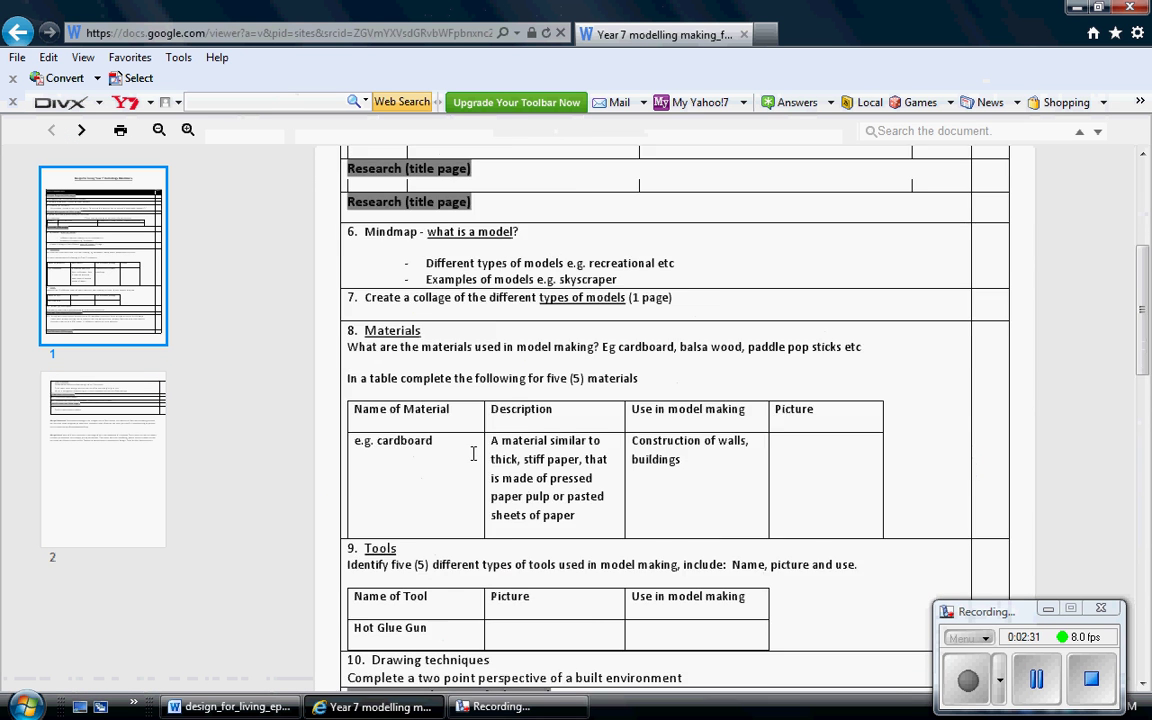
pyautogui.scroll(3, 473, 454)
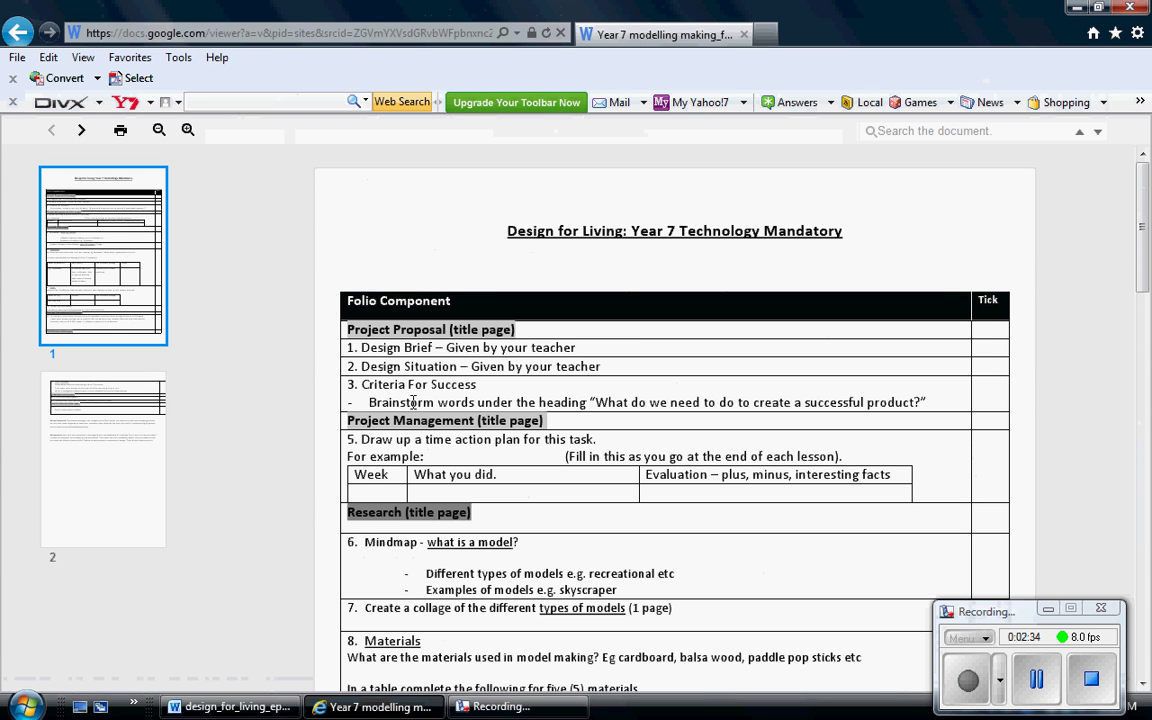
pyautogui.click(278, 706)
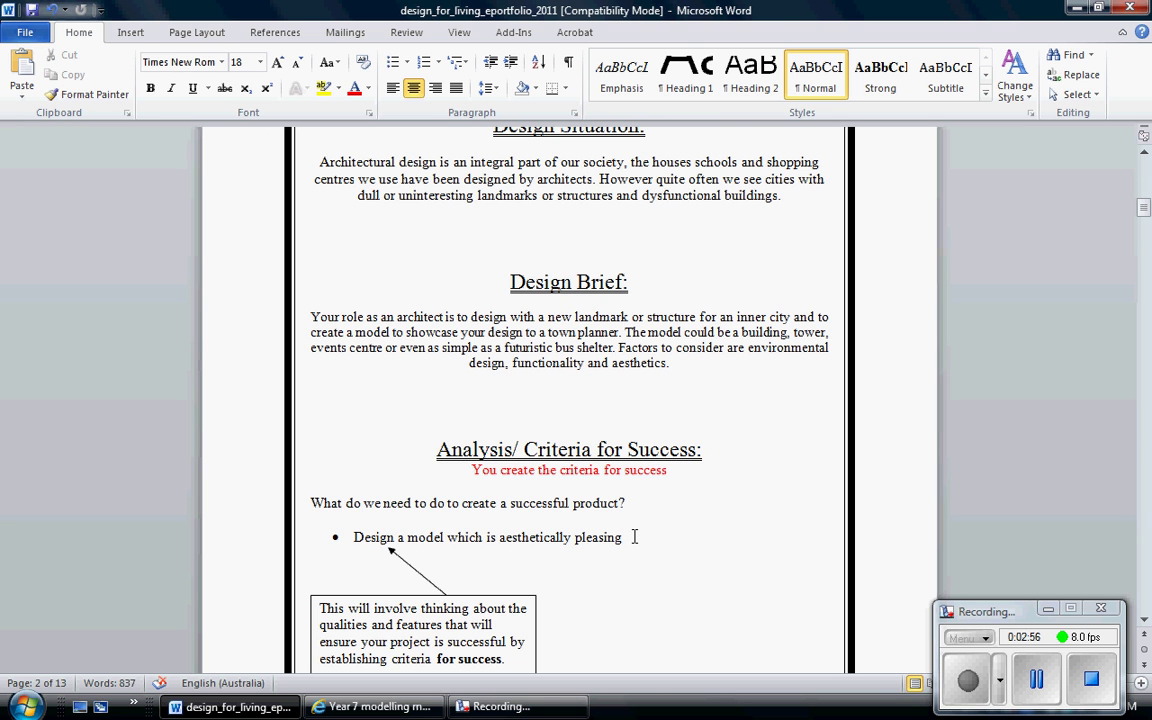
pyautogui.scroll(-1, 472, 557)
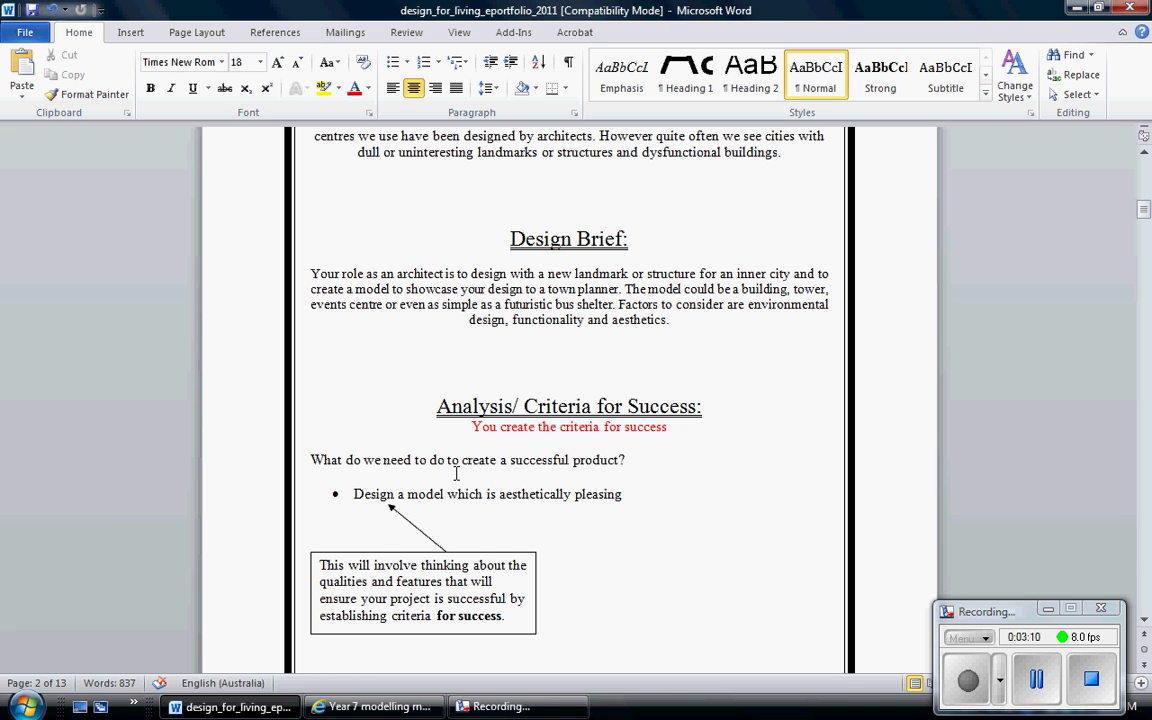
# Step: After checking the browser checklist's time action plan, change the first task in Word's Project Management table to "Research different existing models"
pyautogui.scroll(-10, 406, 535)
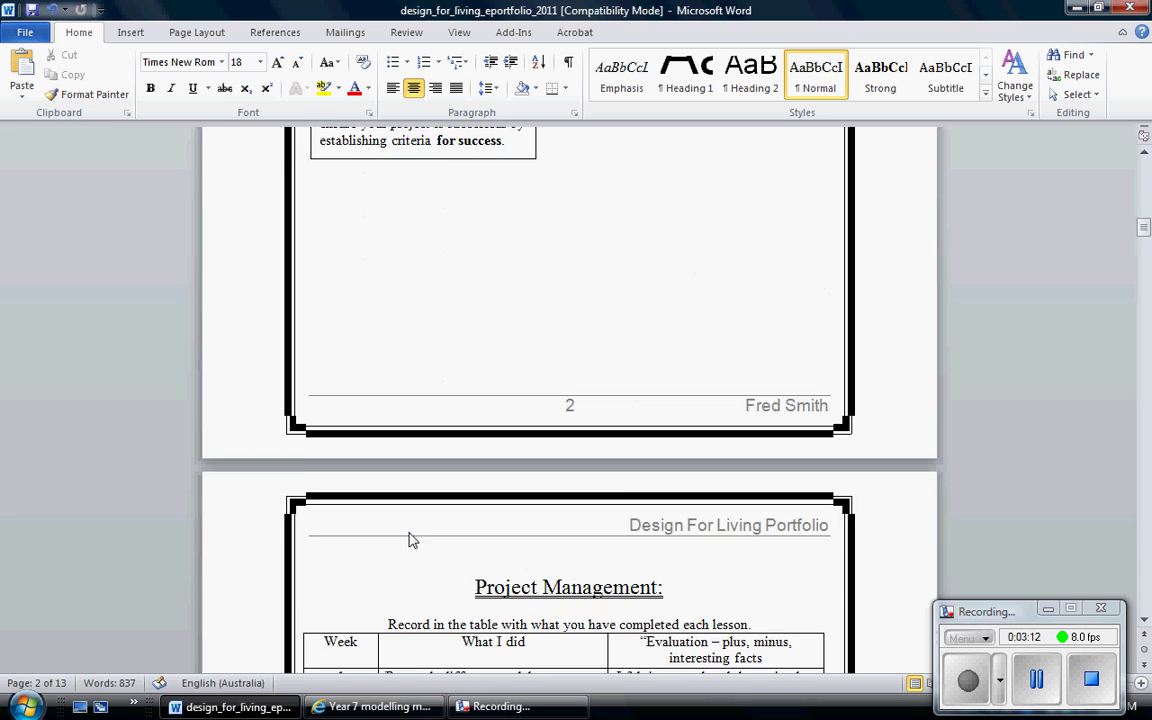
pyautogui.scroll(-5, 409, 540)
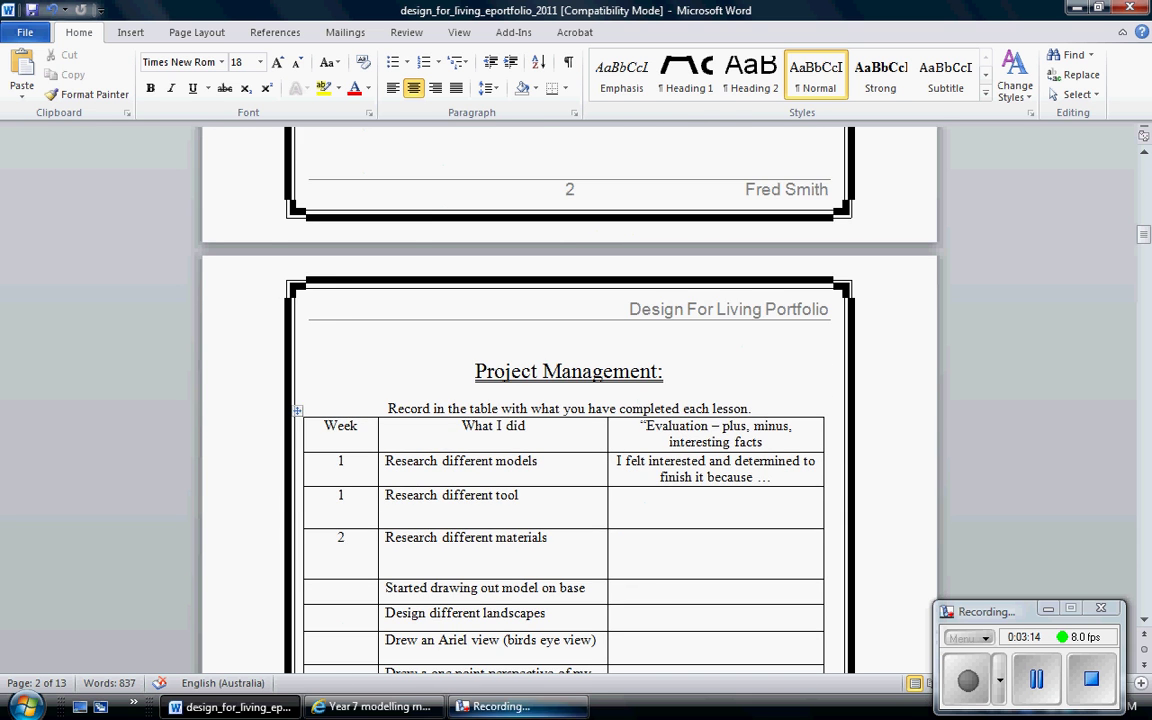
pyautogui.click(375, 706)
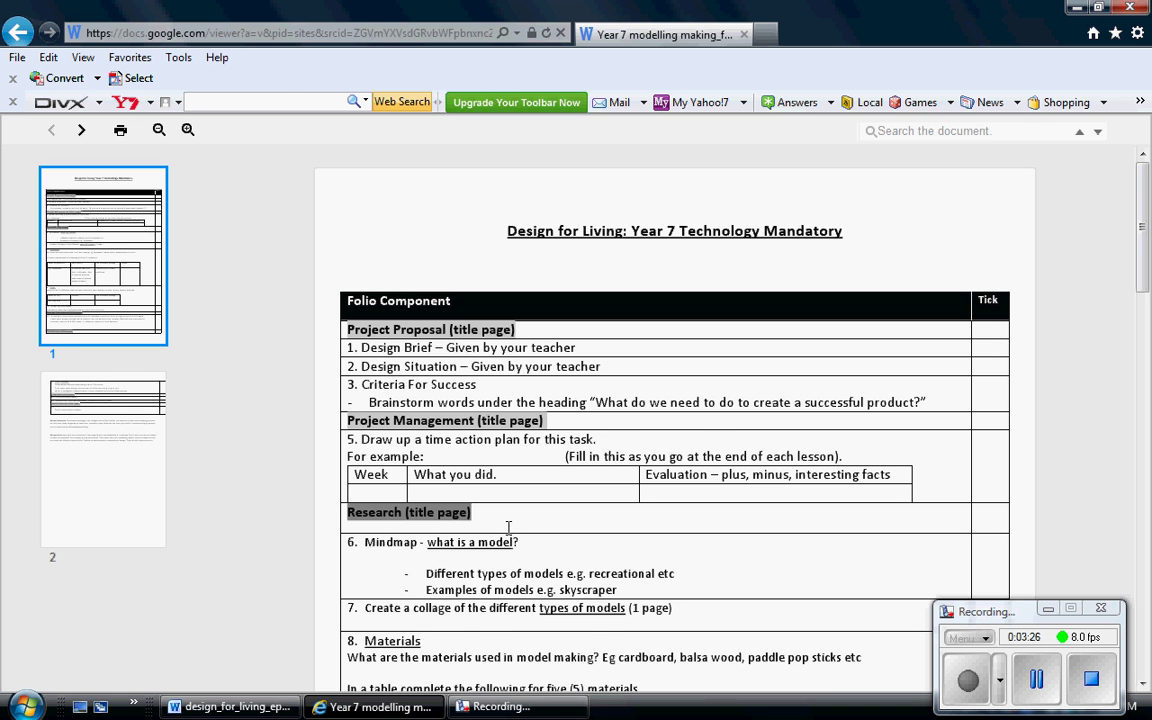
pyautogui.click(249, 710)
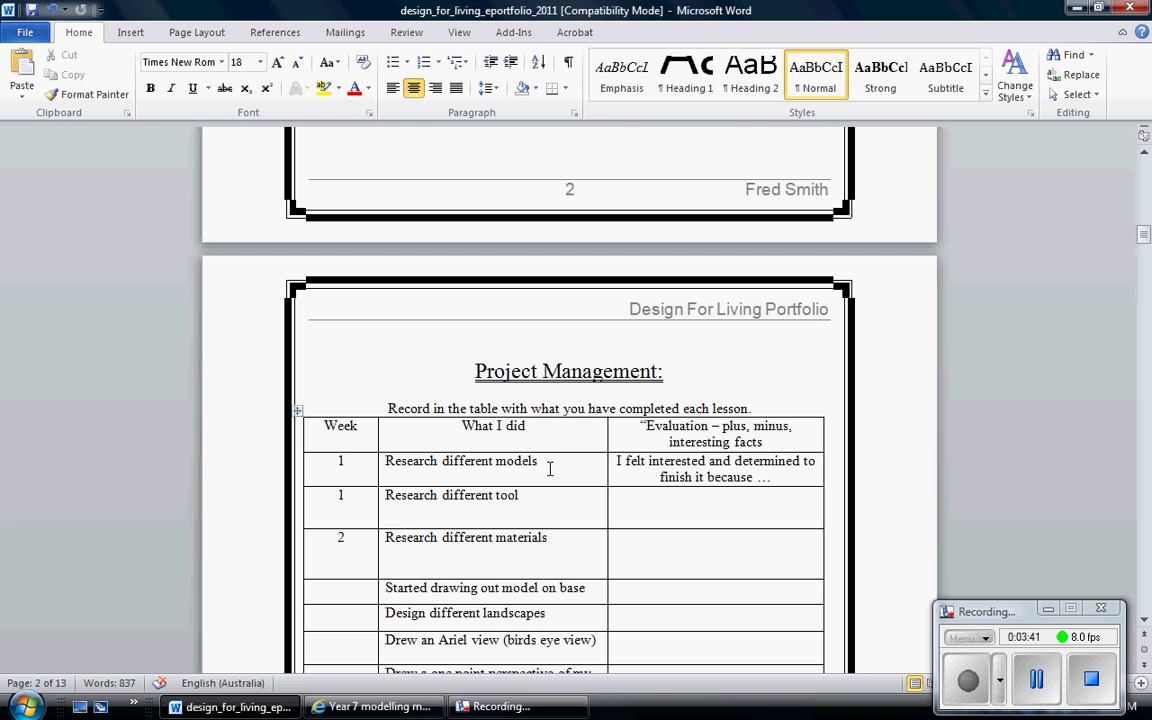
pyautogui.click(497, 461)
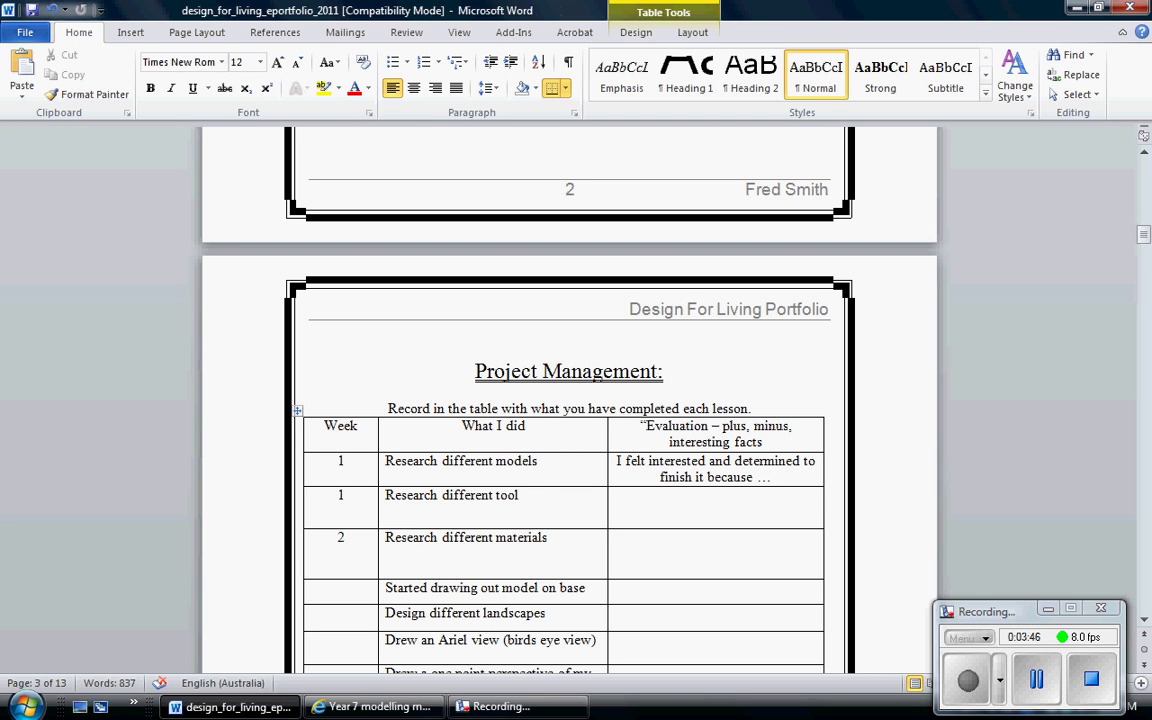
pyautogui.write('existing')
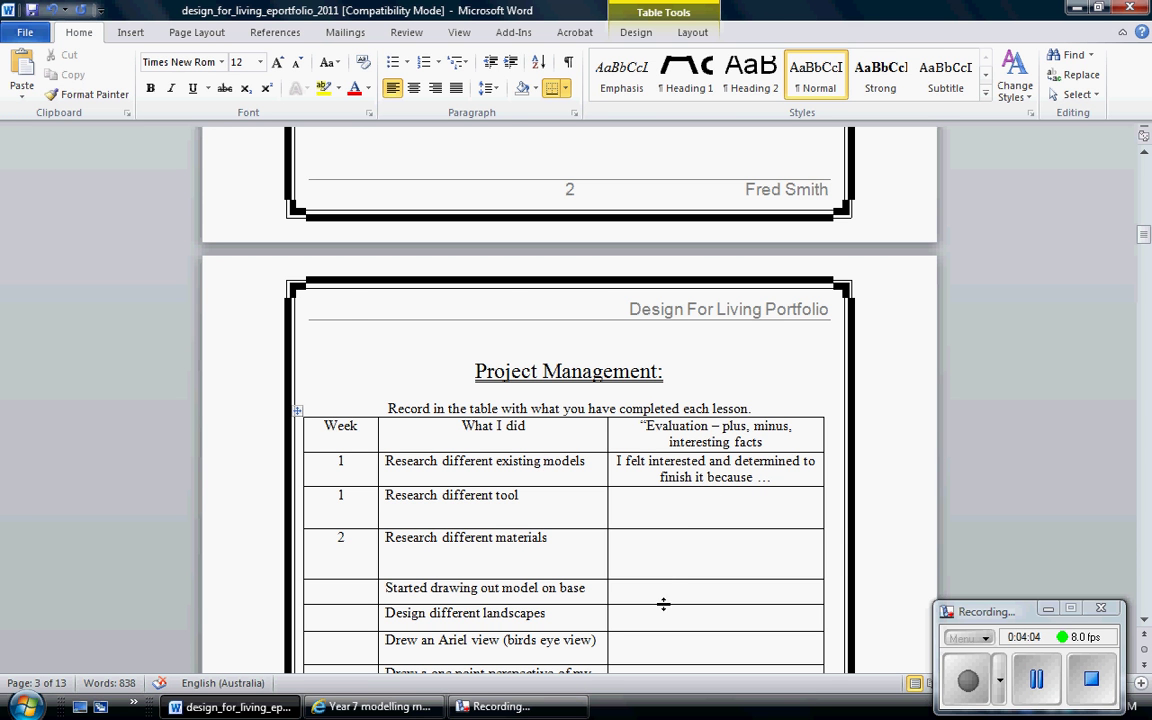
# Step: Review the remaining rows of the Project Management table and continue to the portfolio's Research page
pyautogui.scroll(-3, 365, 470)
pyautogui.scroll(-12, 365, 470)
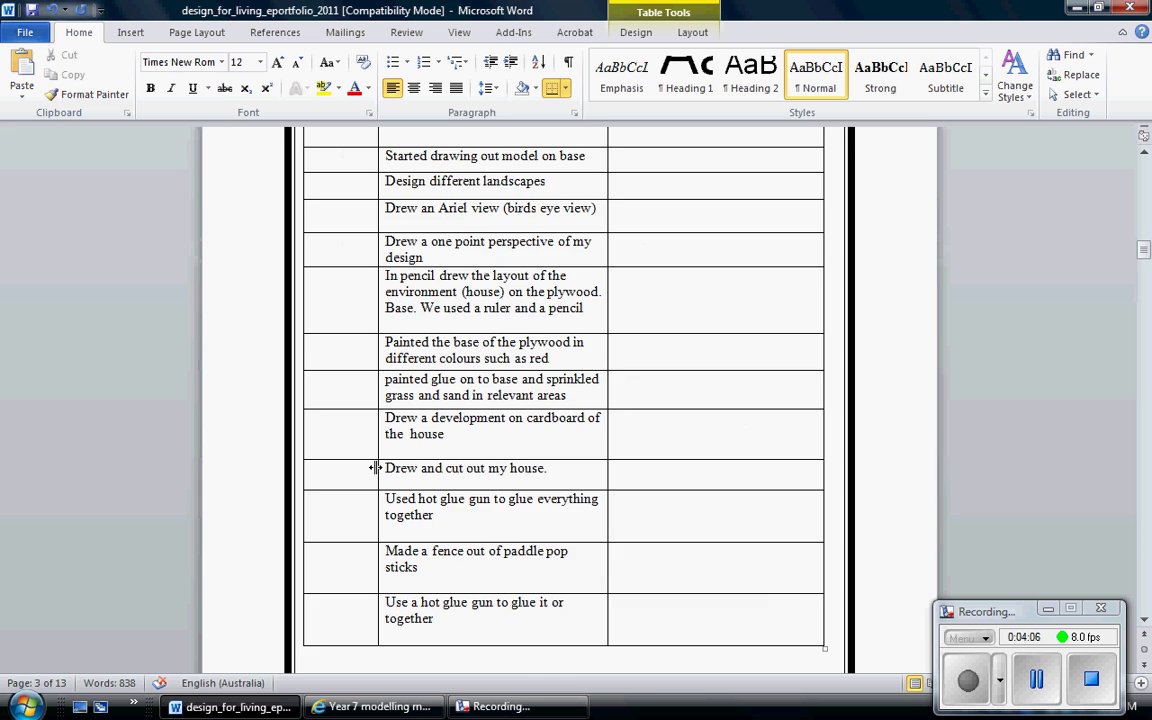
pyautogui.scroll(-2, 377, 481)
pyautogui.scroll(12, 377, 478)
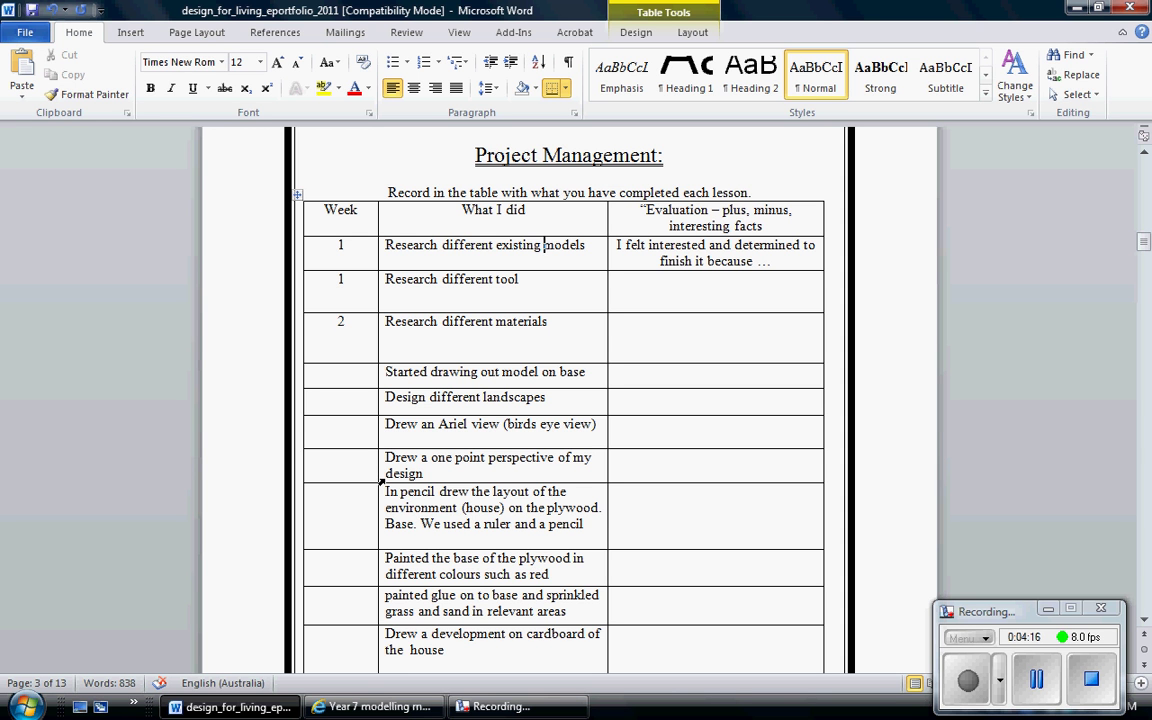
pyautogui.scroll(-13, 382, 480)
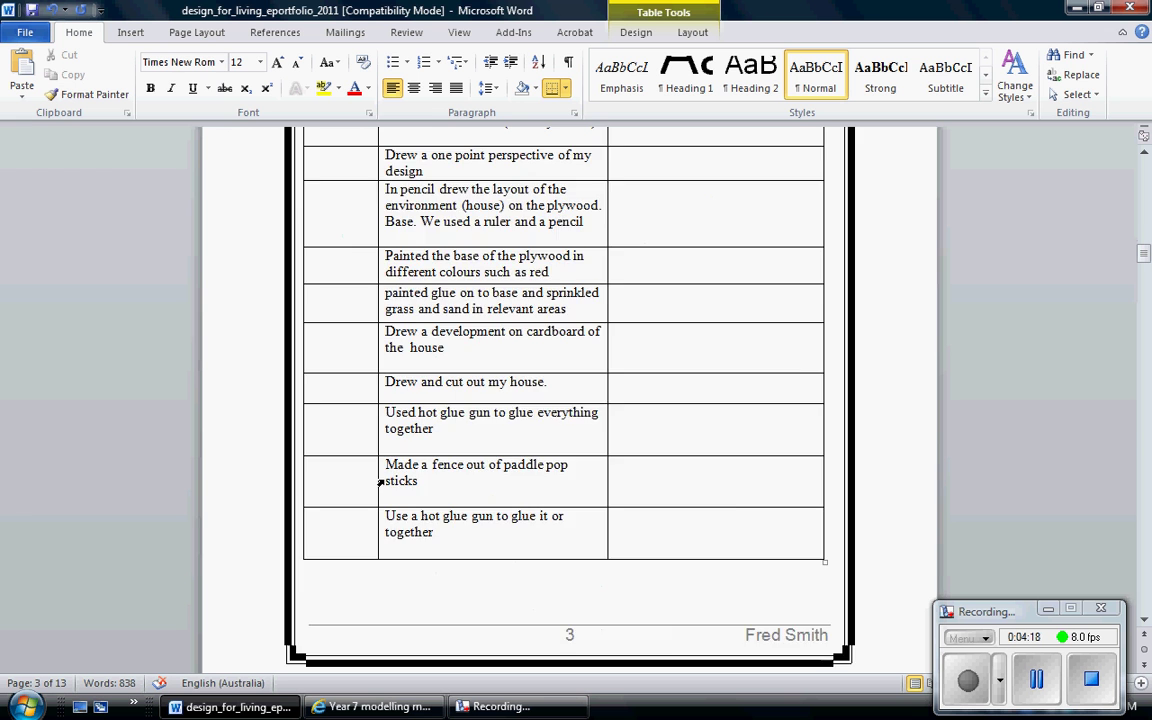
pyautogui.click(382, 479)
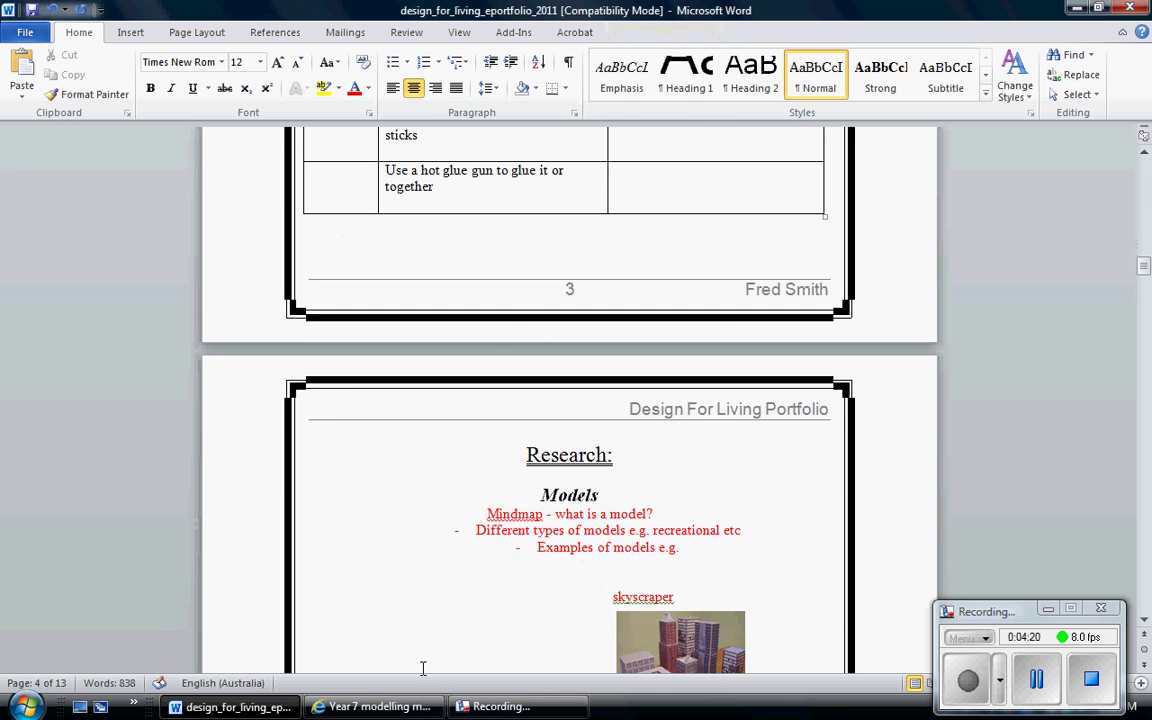
# Step: Switch to the browser checklist and read its Research tasks, from the mindmap to the drawing techniques
pyautogui.click(372, 707)
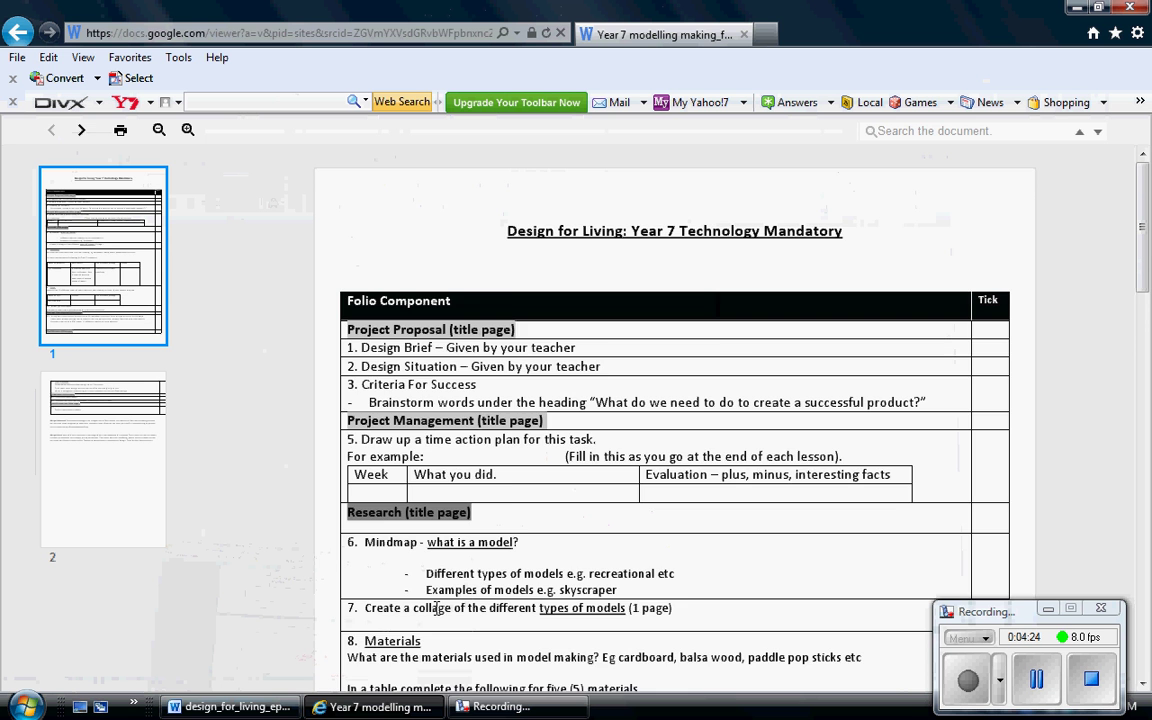
pyautogui.scroll(-3, 409, 521)
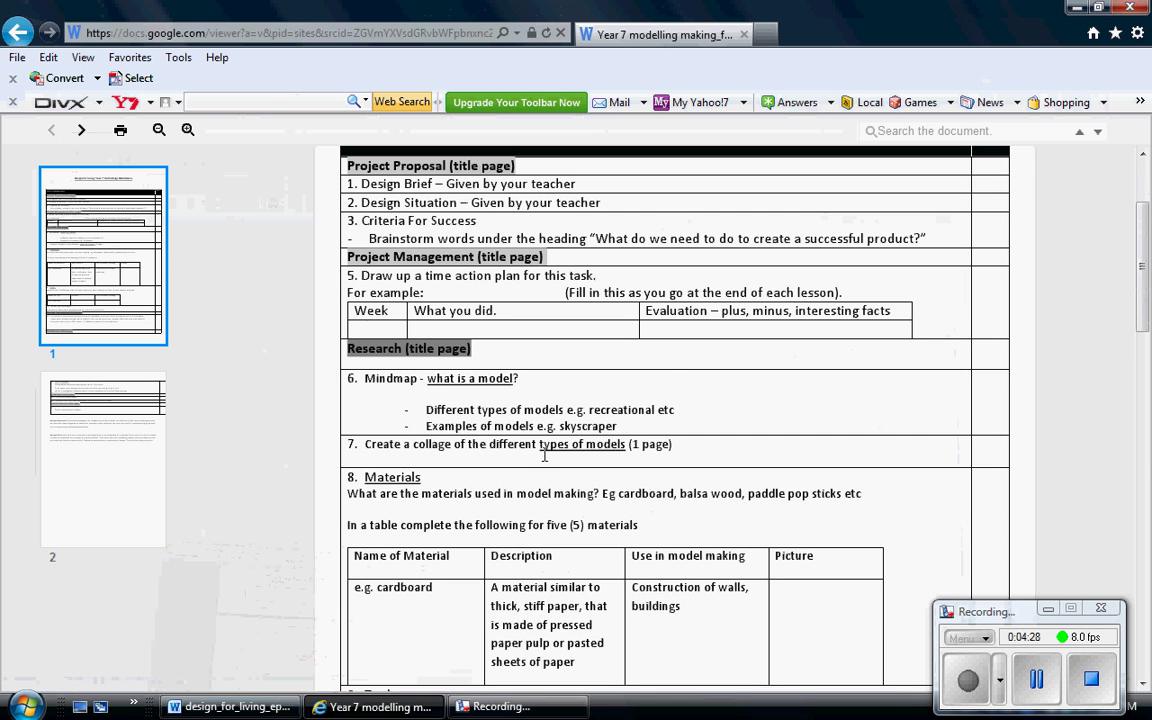
pyautogui.scroll(-6, 432, 500)
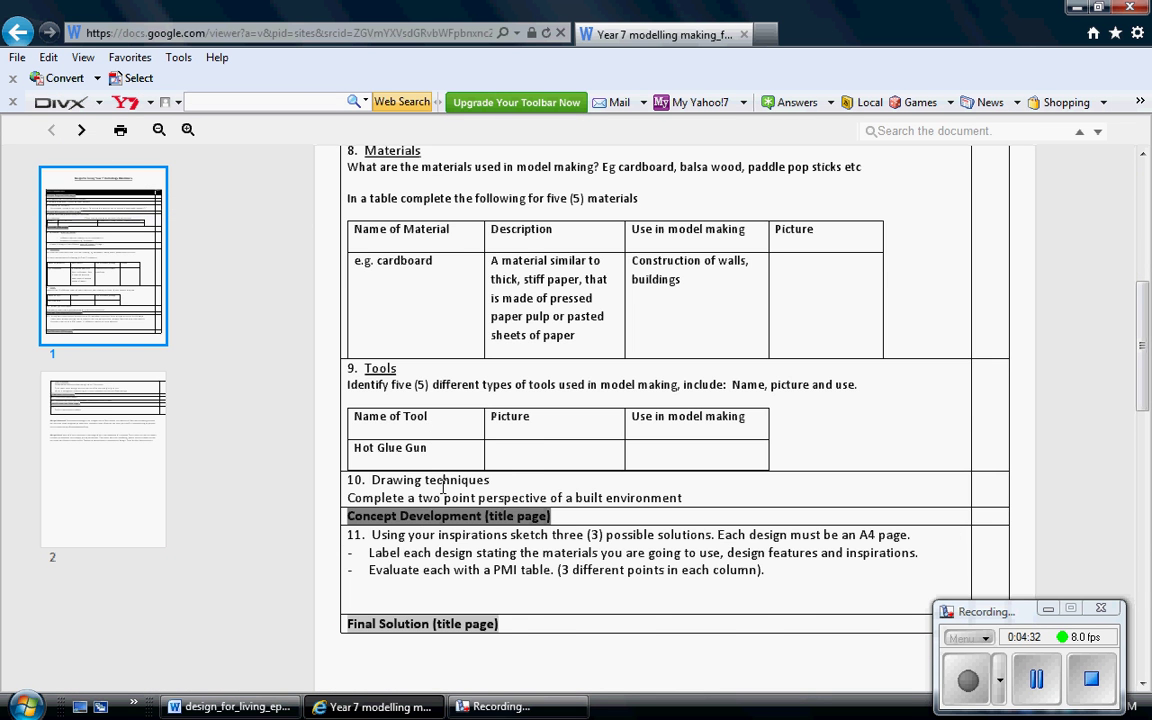
pyautogui.scroll(6, 444, 488)
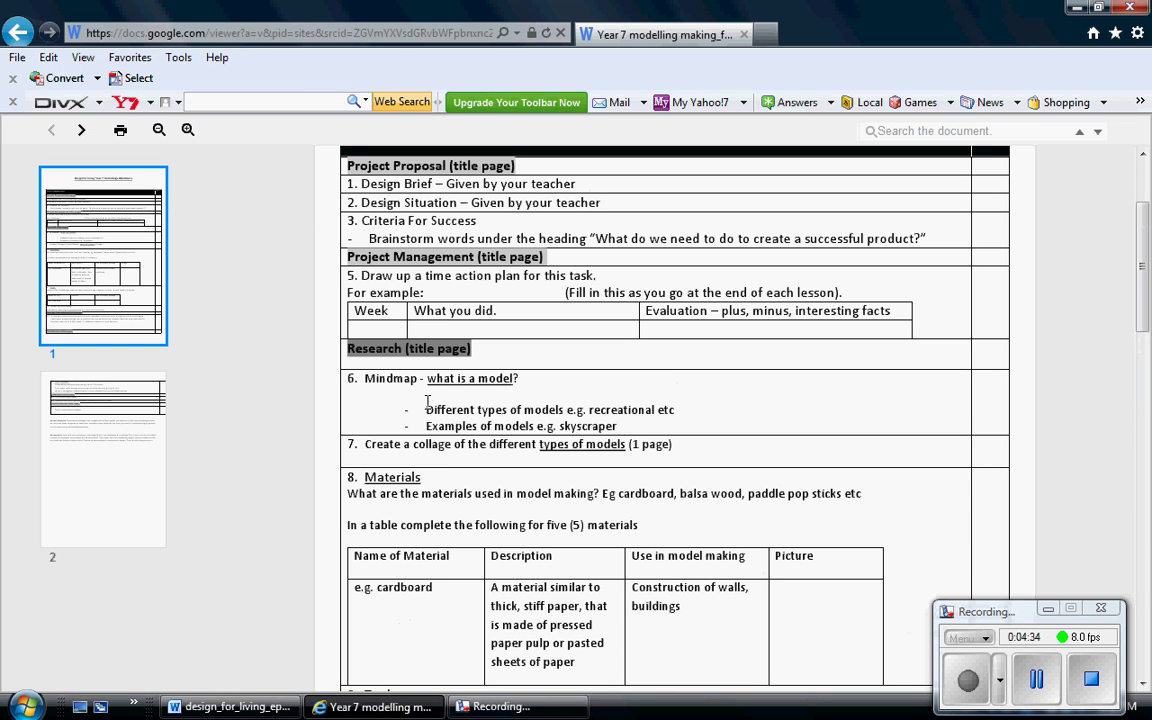
# Step: Switch to the Word portfolio and review the "what is a model?" mindmap on the Research page, down to its definition box
pyautogui.click(230, 706)
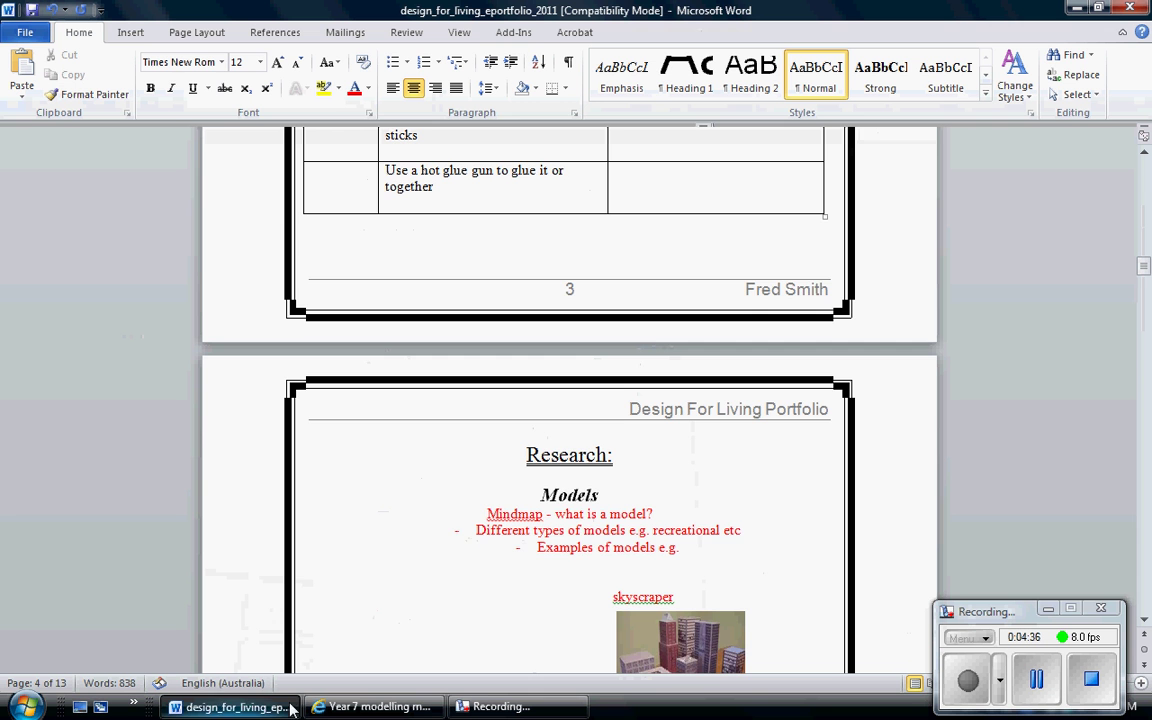
pyautogui.scroll(-5, 432, 623)
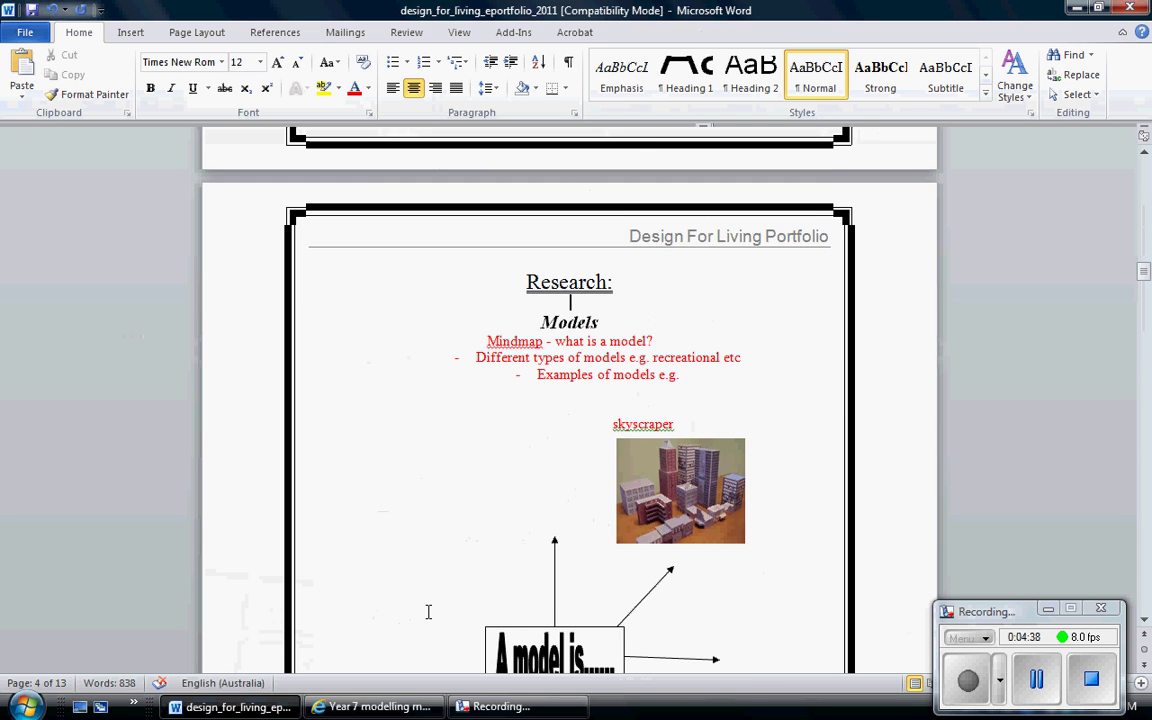
pyautogui.scroll(-3, 428, 612)
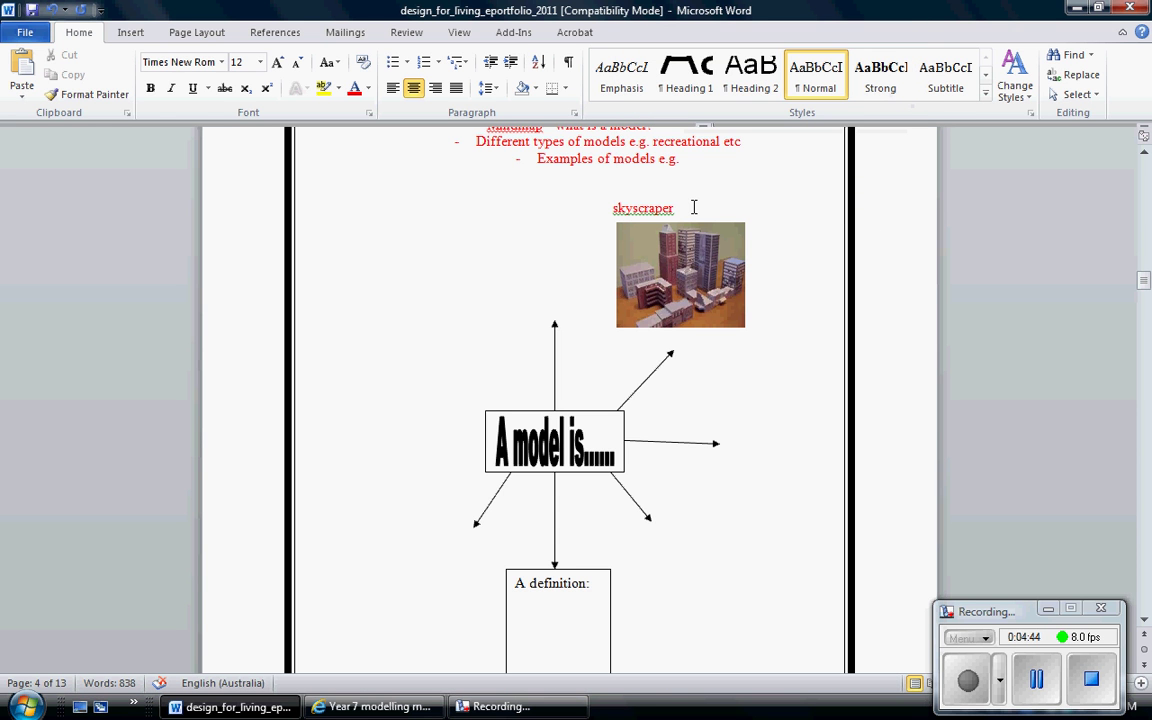
pyautogui.scroll(2, 696, 207)
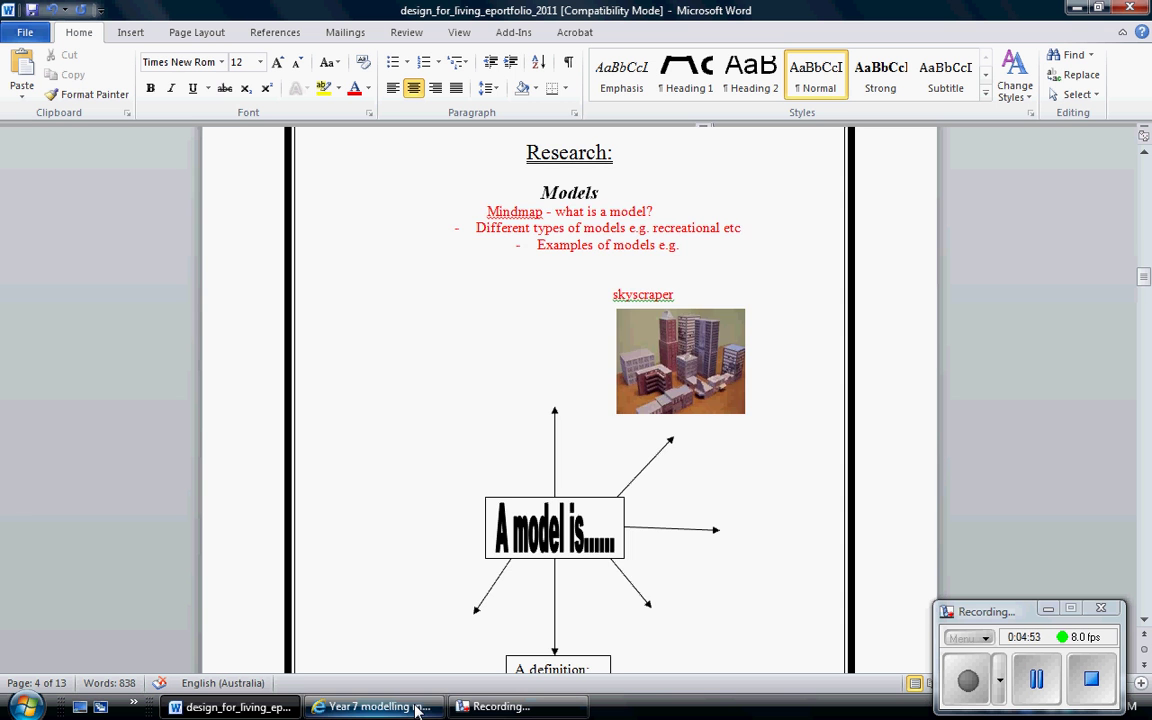
pyautogui.moveTo(432, 707)
pyautogui.scroll(-10, 468, 566)
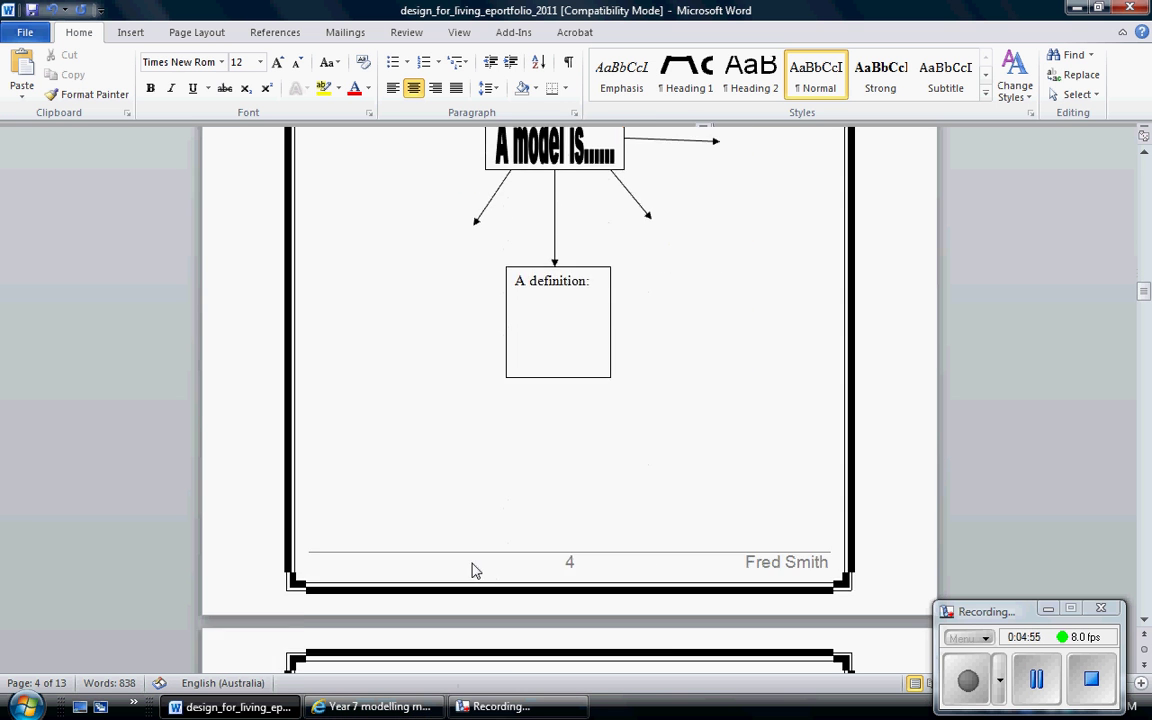
# Step: Examine the example pictures on the portfolio's collage page for the different types of models
pyautogui.scroll(-8, 476, 570)
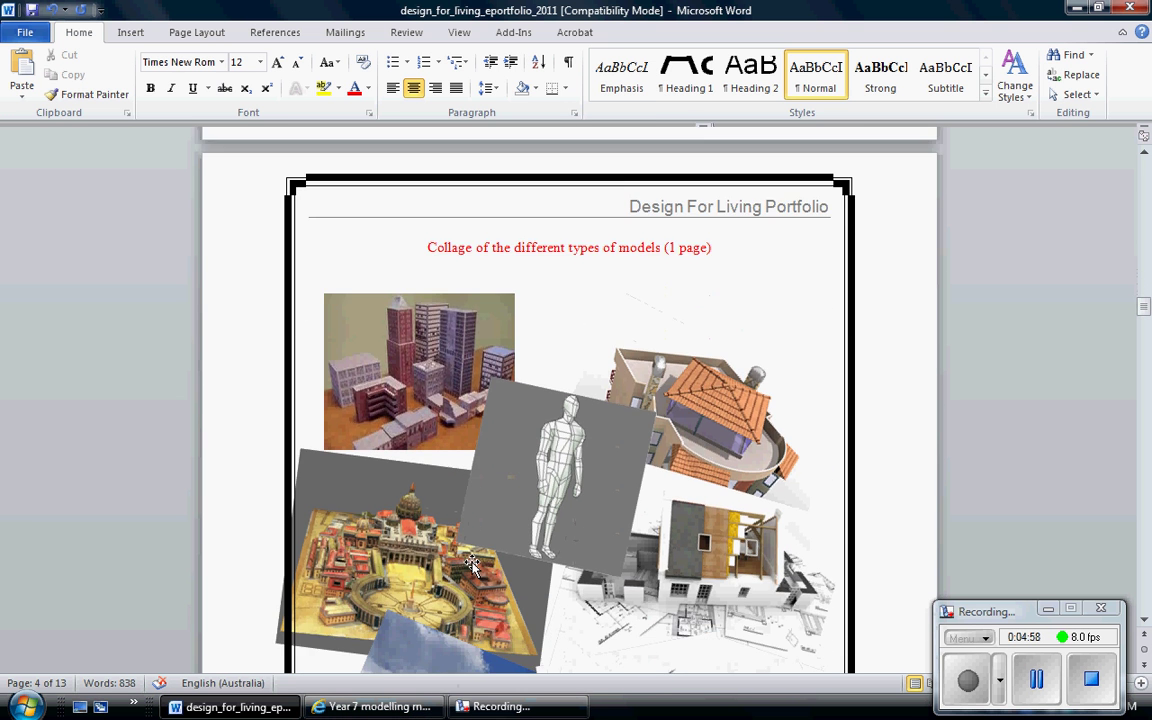
pyautogui.scroll(-5, 471, 566)
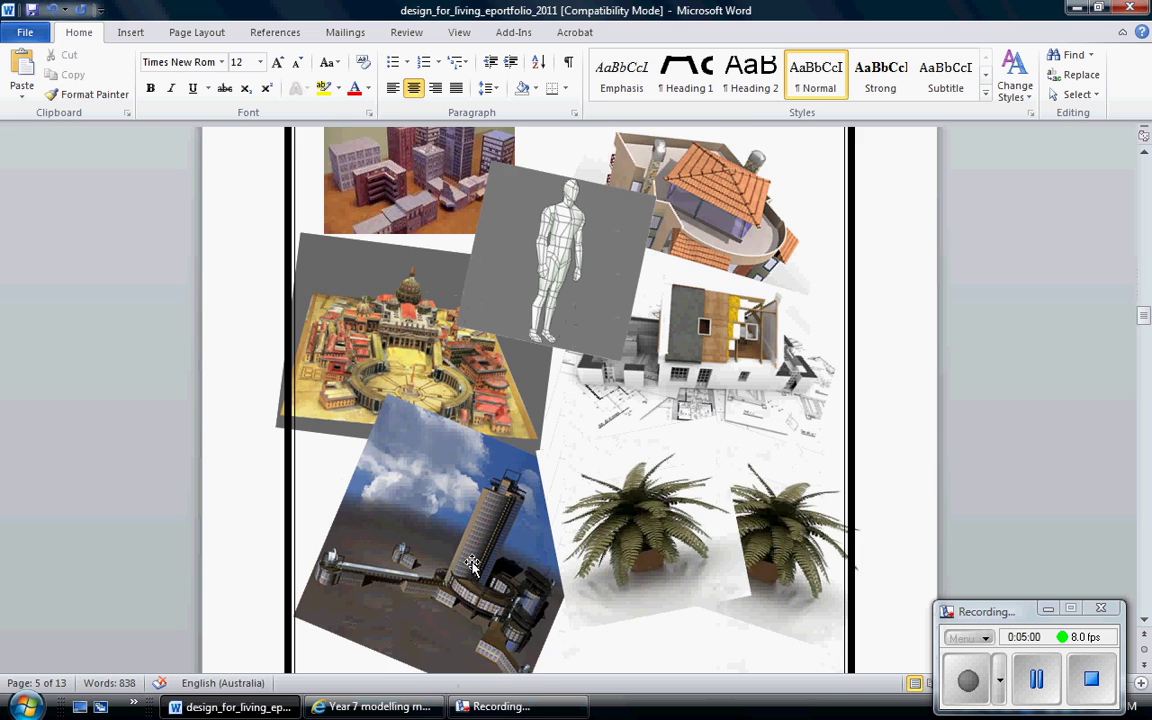
pyautogui.scroll(3, 471, 566)
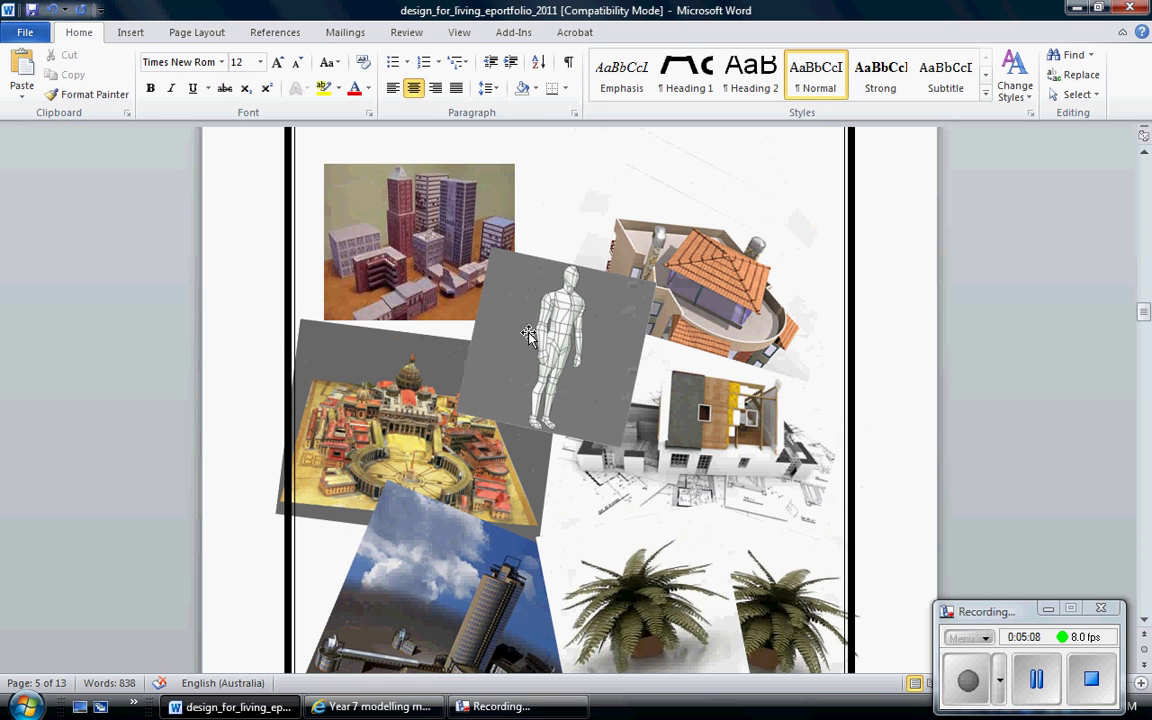
pyautogui.scroll(-3, 605, 487)
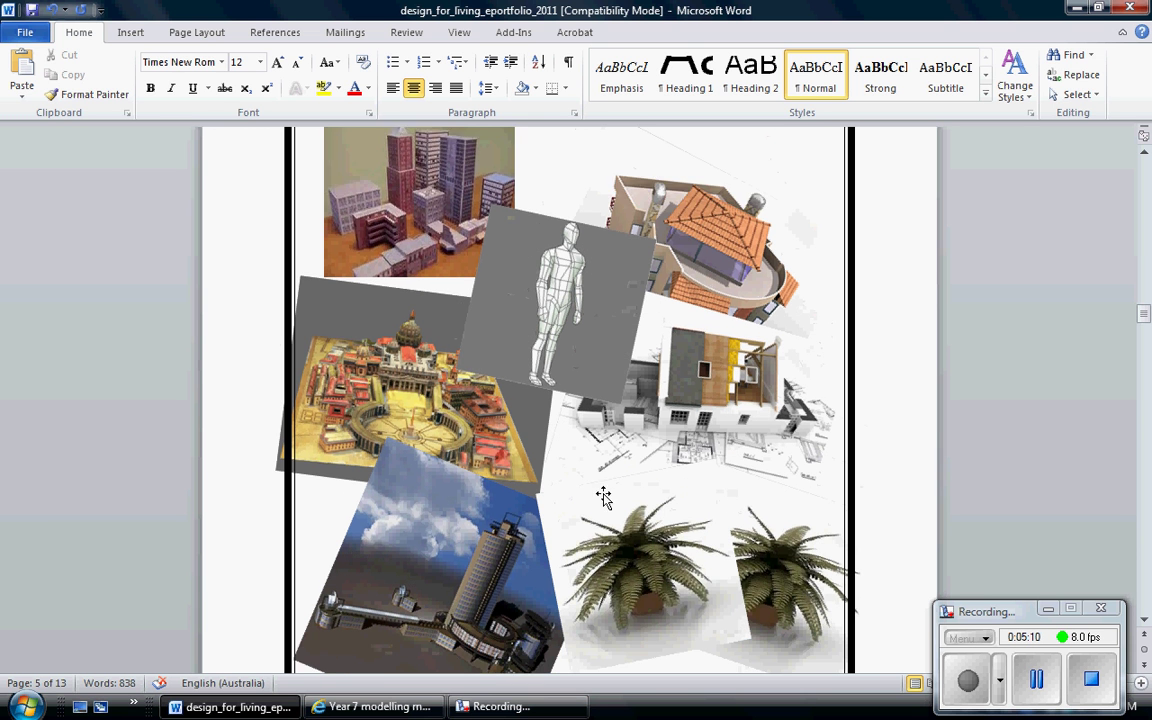
pyautogui.scroll(3, 605, 487)
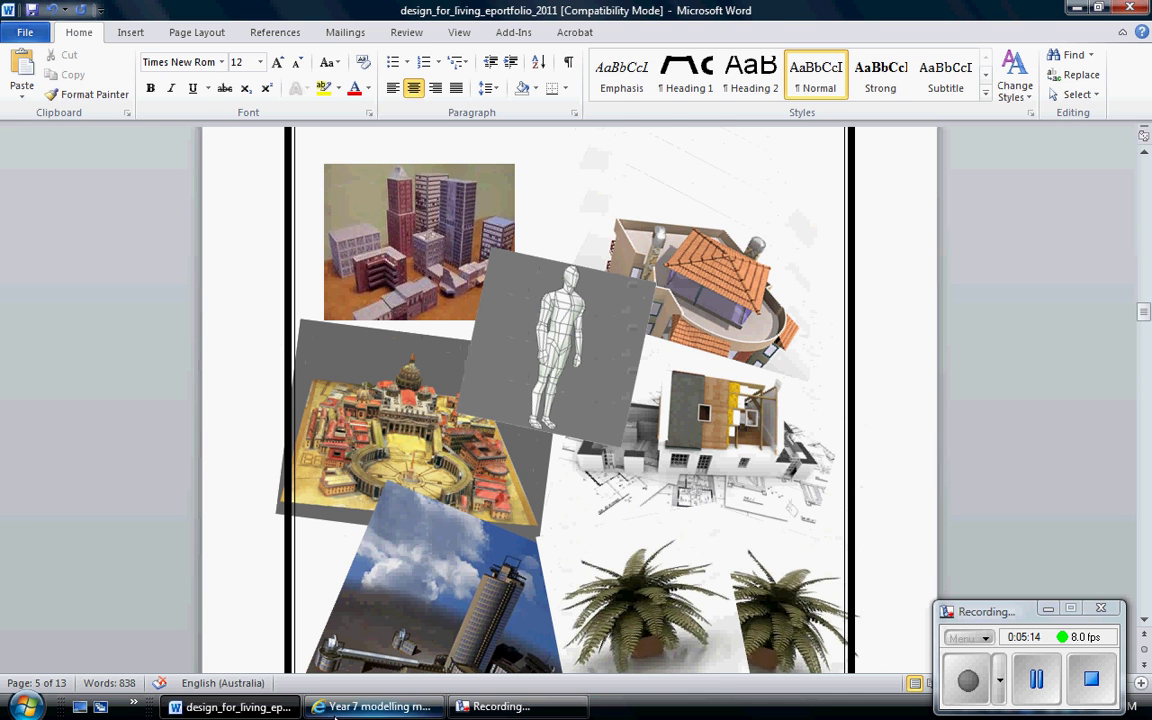
# Step: Check the Materials and Tools tasks in the browser checklist, and return to Word to find the portfolio's matching Materials page
pyautogui.click(370, 707)
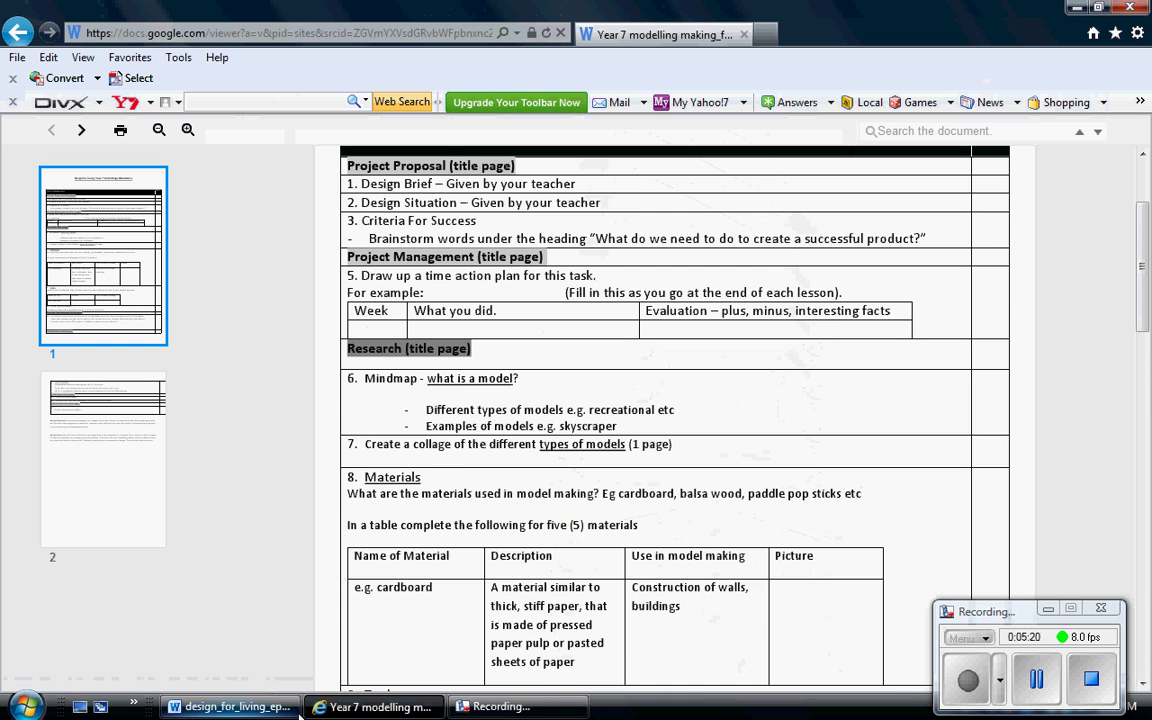
pyautogui.scroll(-3, 513, 511)
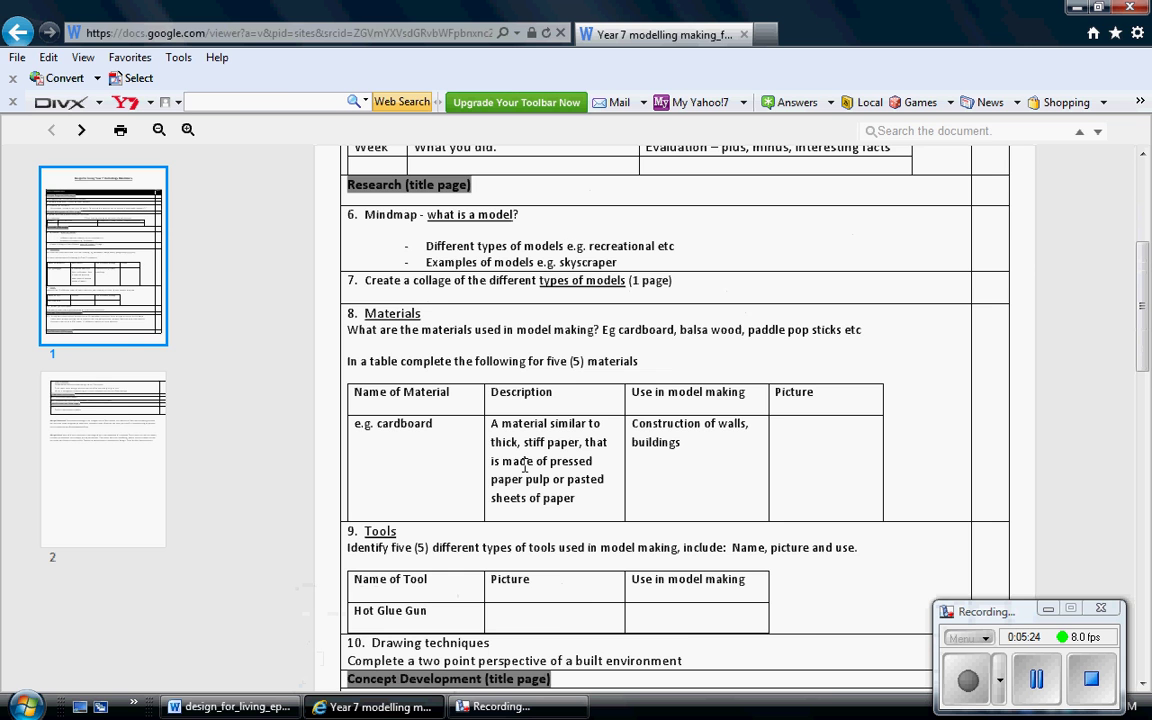
pyautogui.click(230, 706)
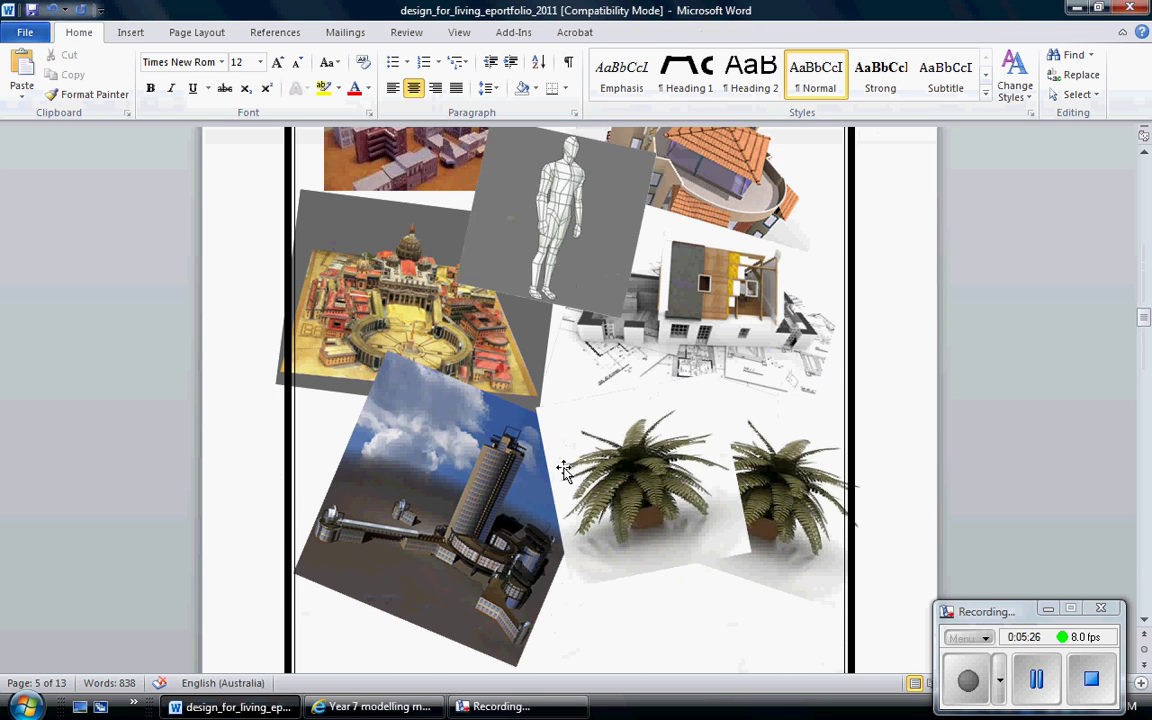
pyautogui.scroll(-10, 565, 470)
pyautogui.scroll(5, 573, 485)
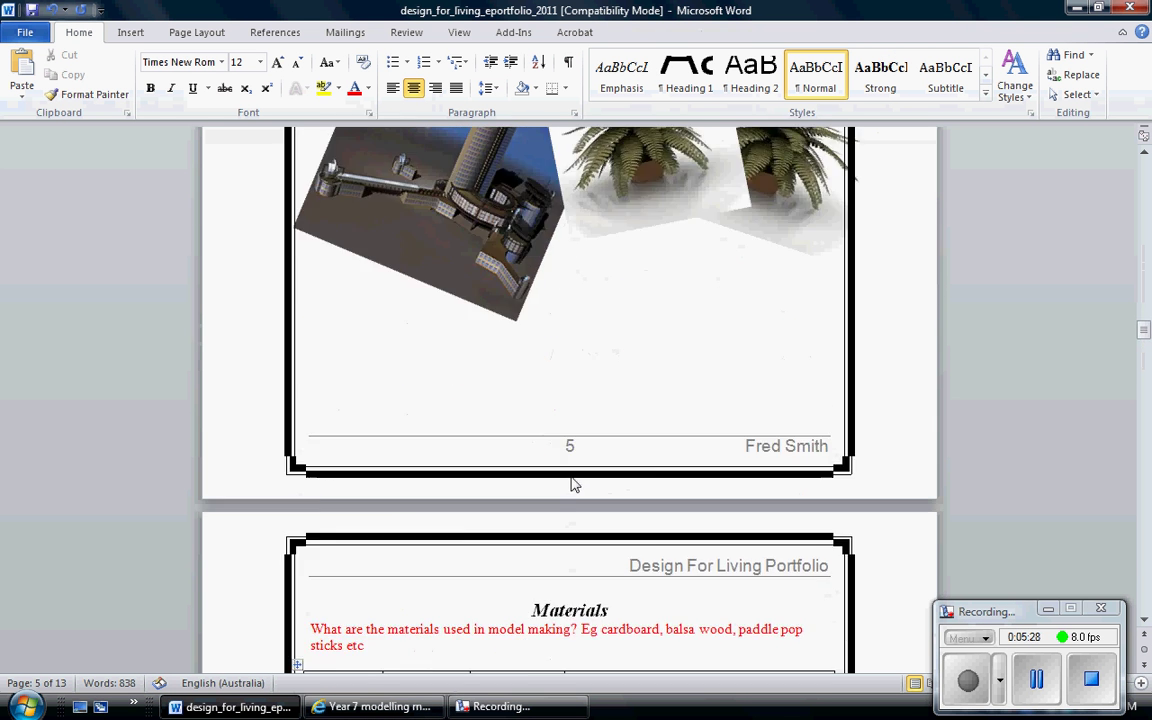
pyautogui.scroll(15, 573, 485)
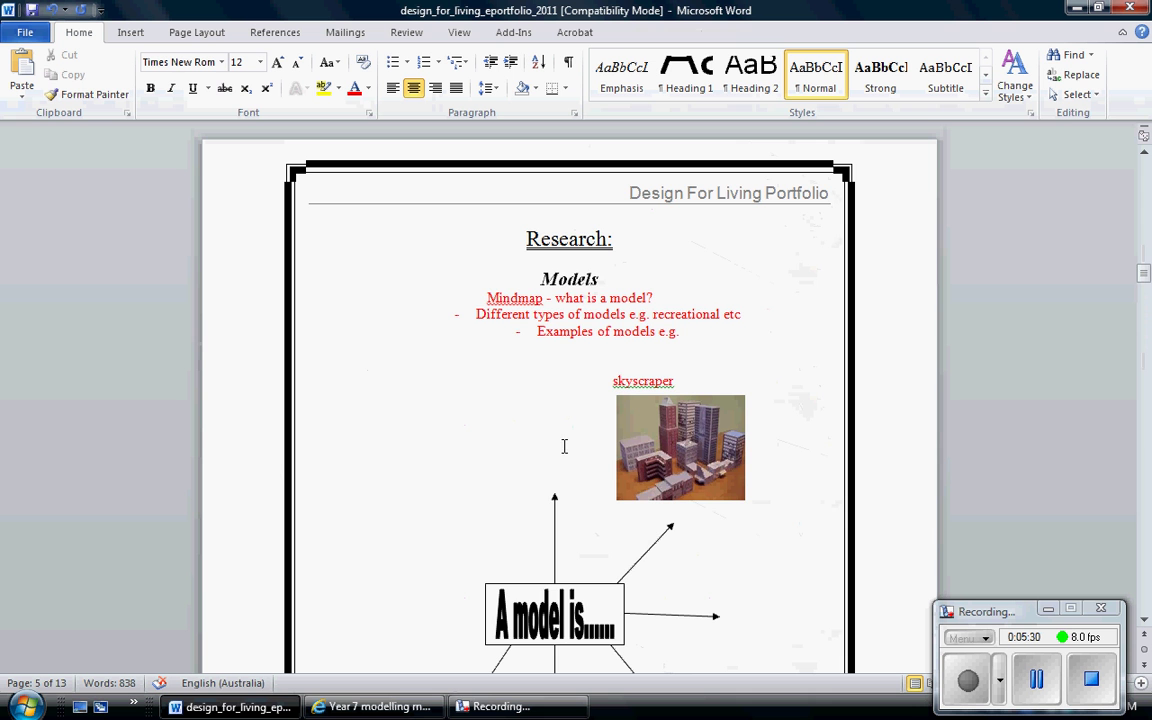
pyautogui.scroll(-7, 588, 537)
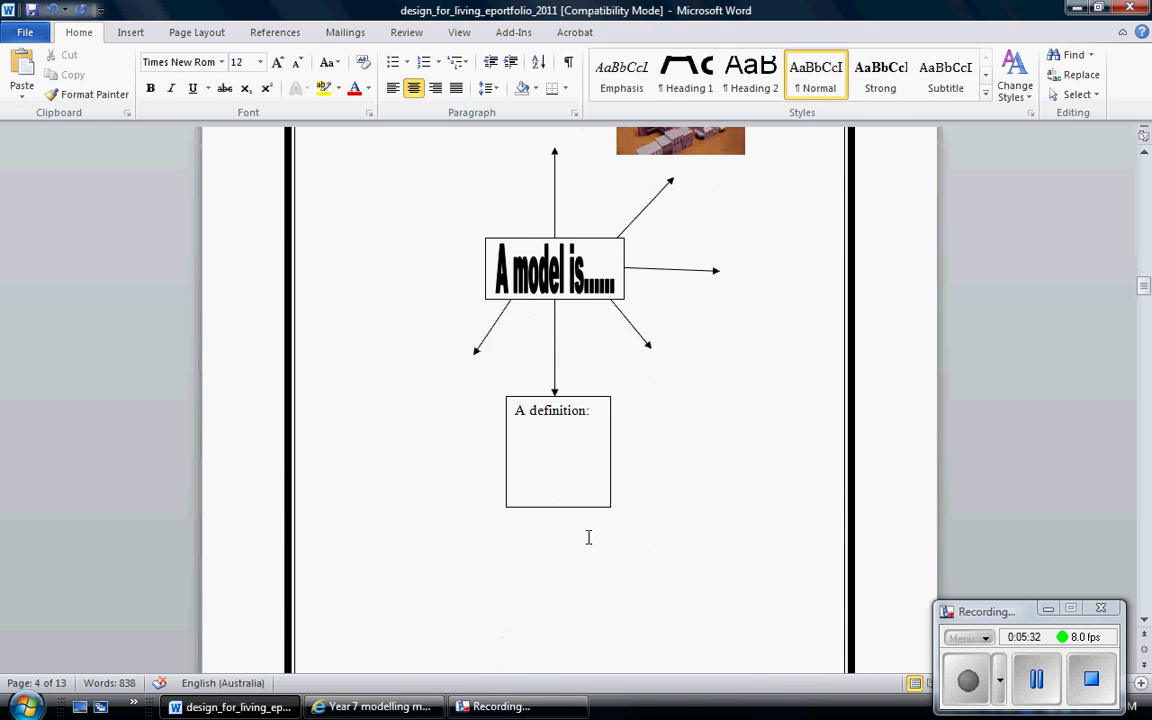
pyautogui.scroll(-20, 588, 537)
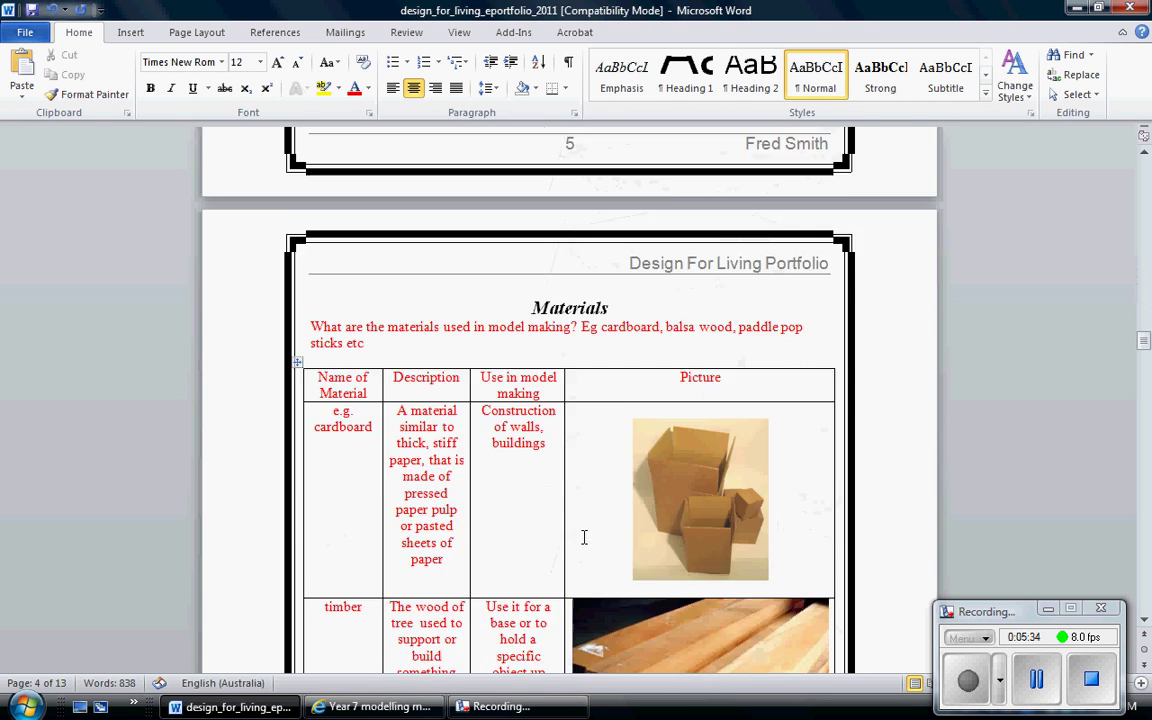
# Step: Review the Materials table's descriptions, uses and pictures, from the cardboard row to the glue row
pyautogui.scroll(-8, 584, 538)
pyautogui.scroll(7, 584, 538)
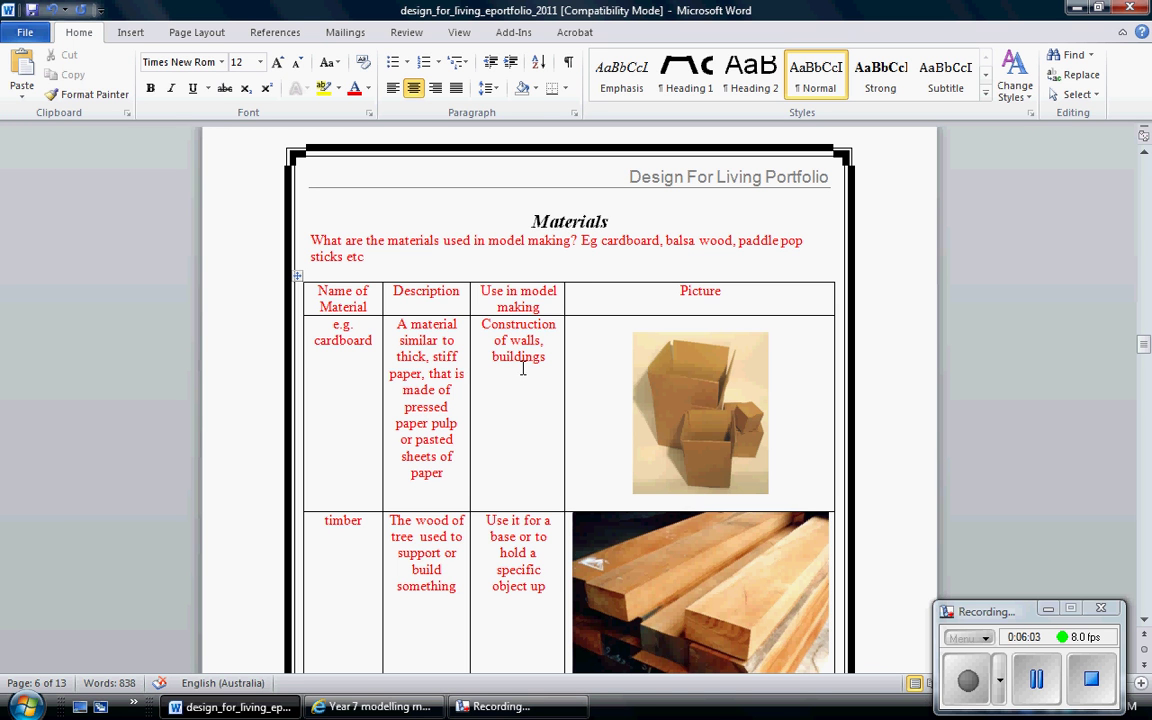
pyautogui.scroll(-15, 708, 440)
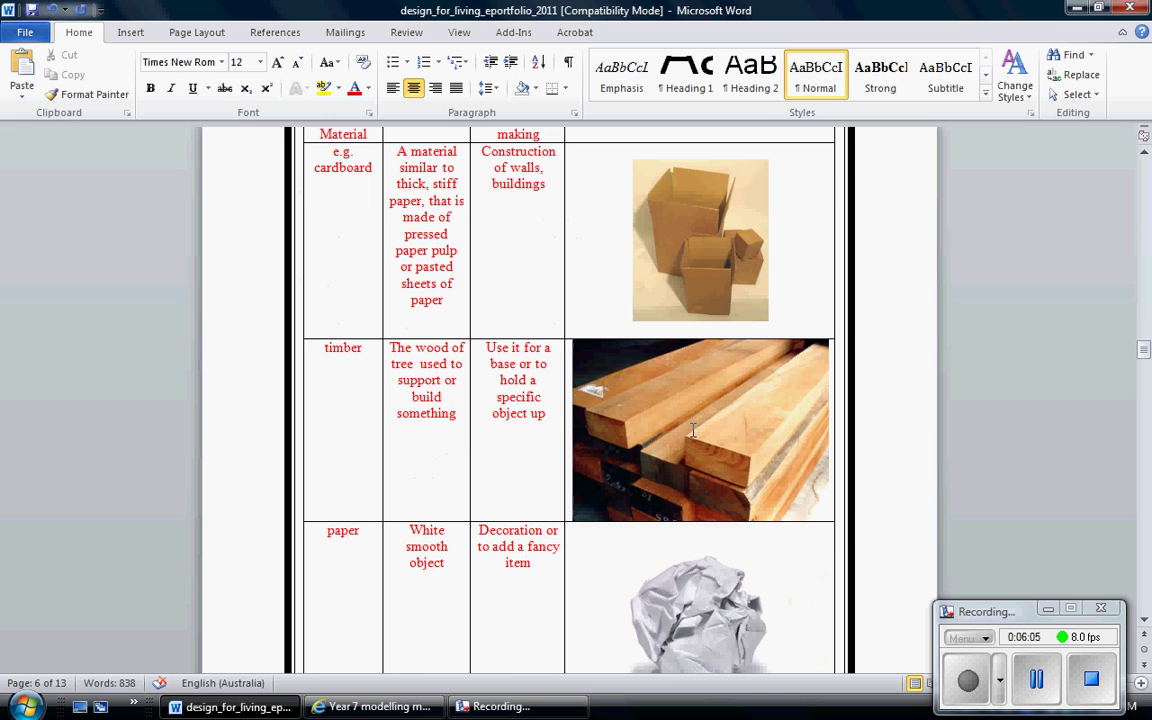
pyautogui.scroll(-8, 681, 443)
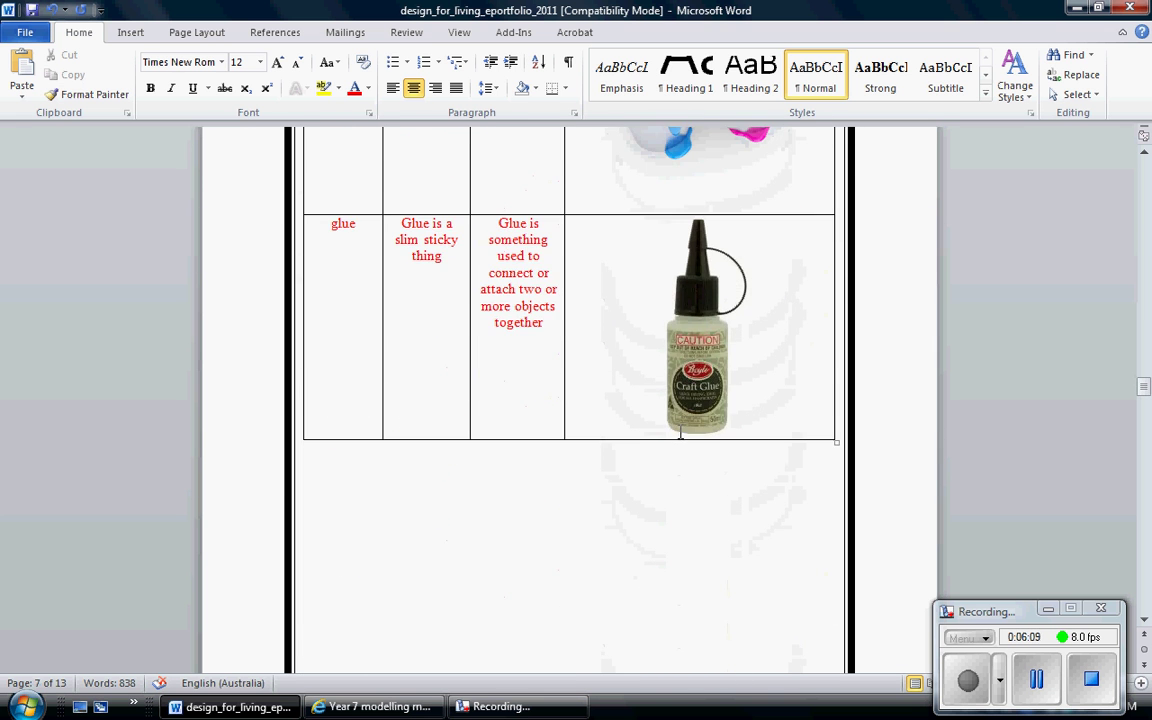
# Step: In the Tools table, extend the Hot Glue Gun's use to read "Used for extra stickiness and strength/ quick drying"
pyautogui.scroll(-10, 680, 432)
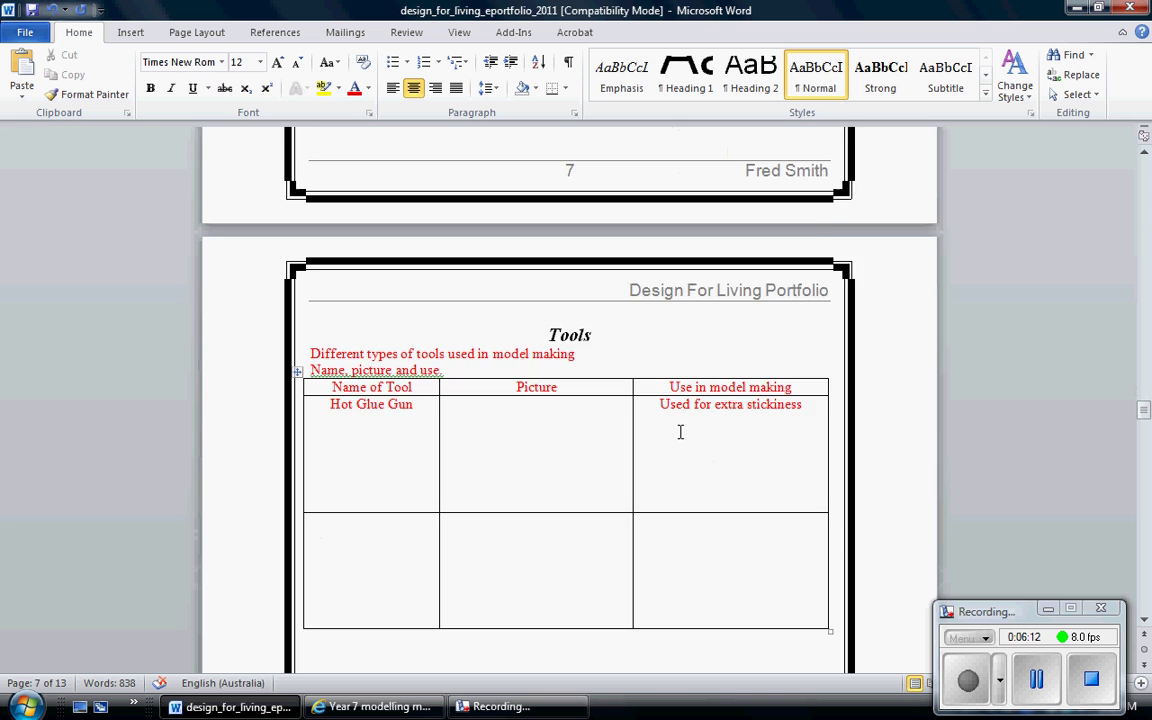
pyautogui.scroll(-2, 680, 432)
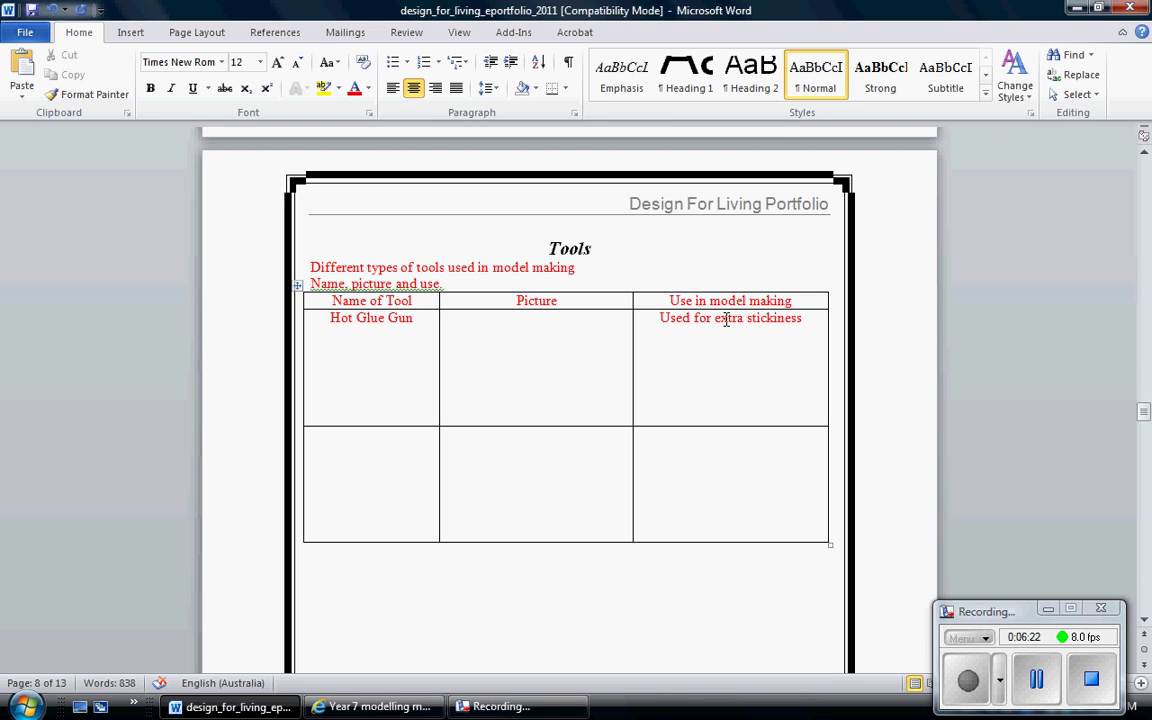
pyautogui.click(805, 318)
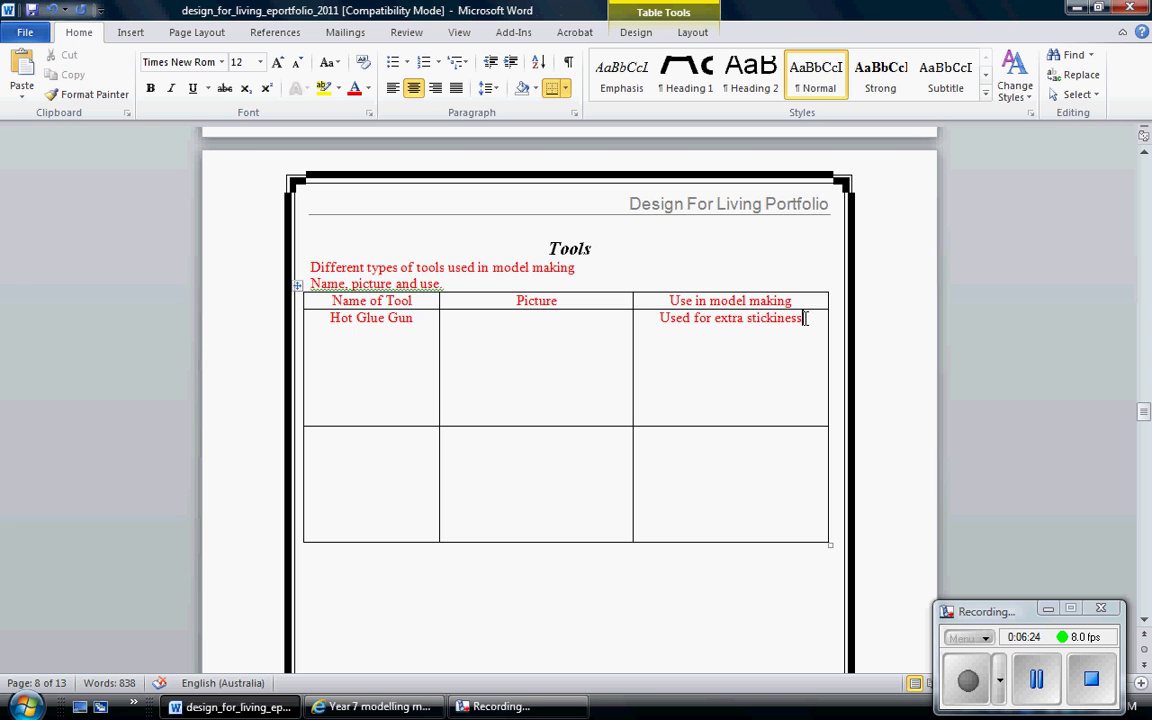
pyautogui.write('and st')
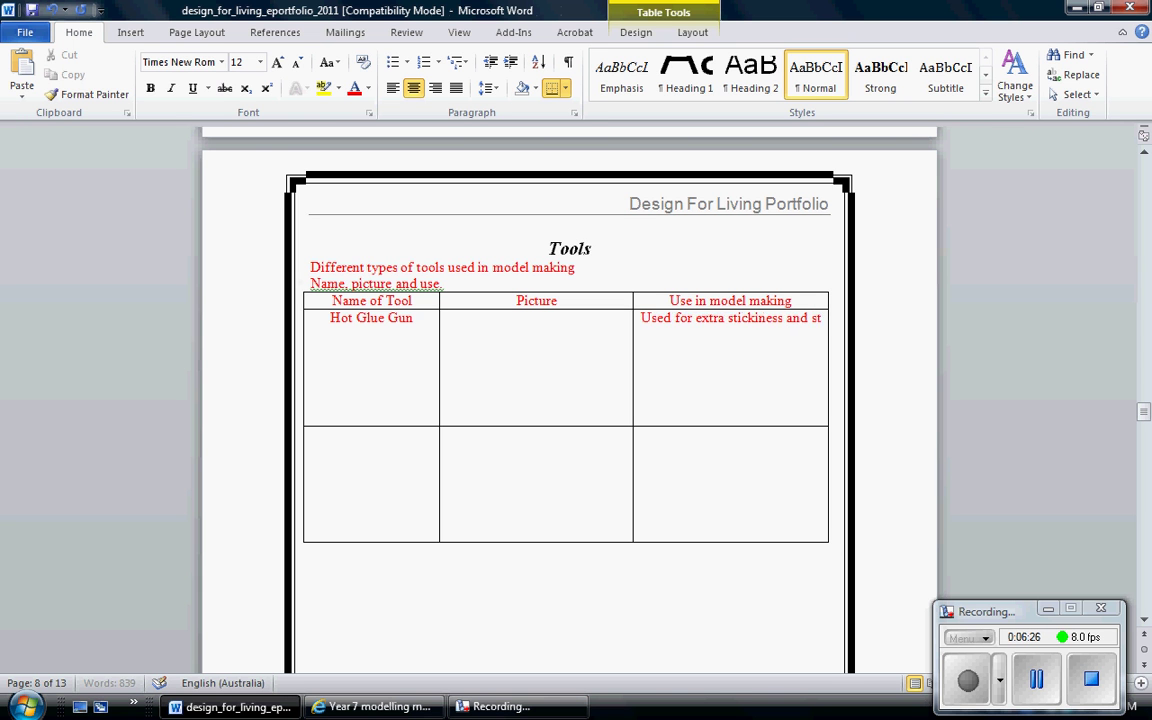
pyautogui.write('rength')
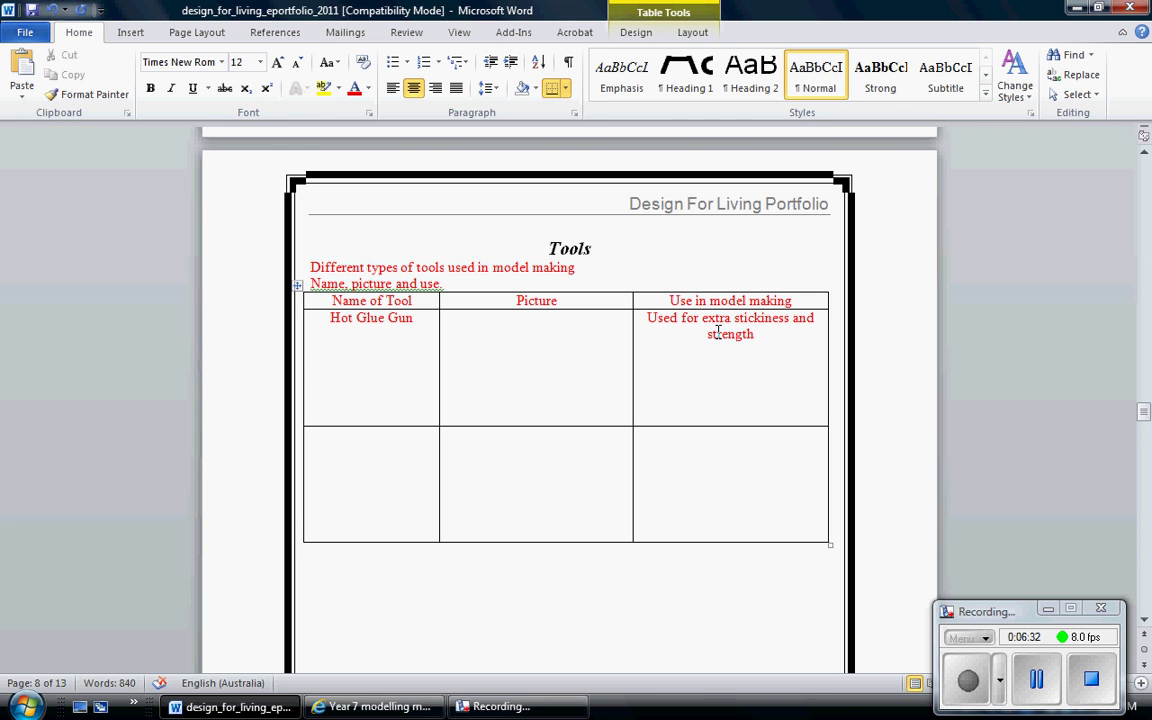
pyautogui.write('/ qu')
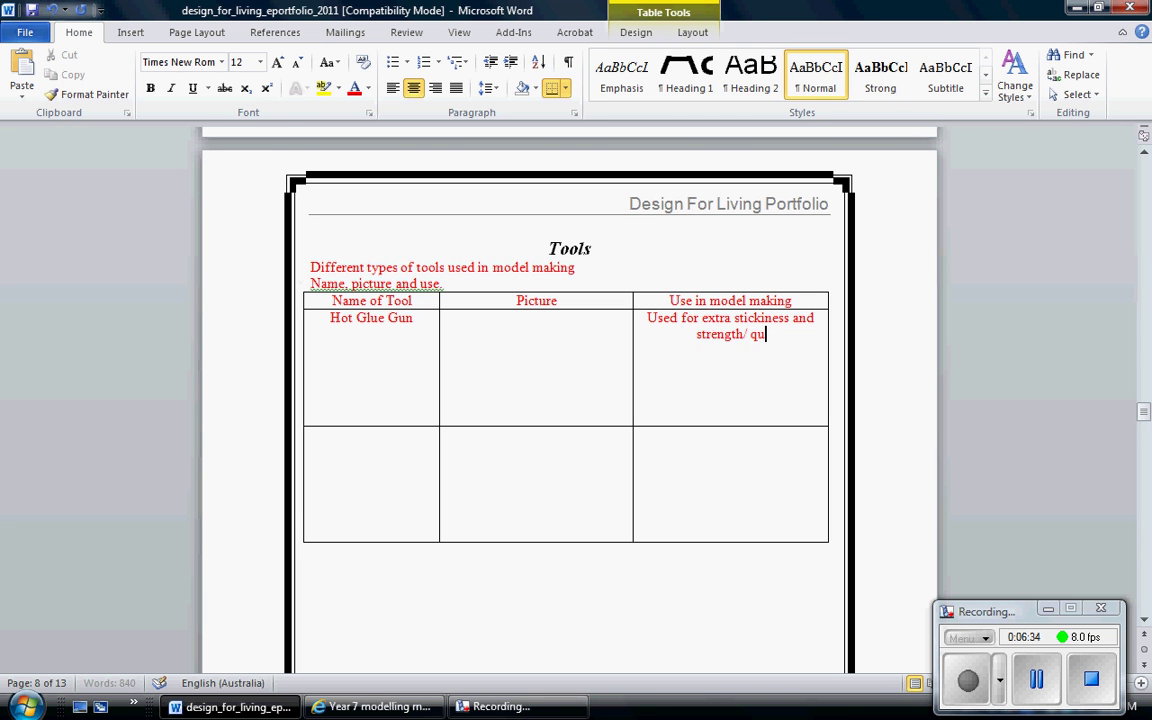
pyautogui.write('ick ')
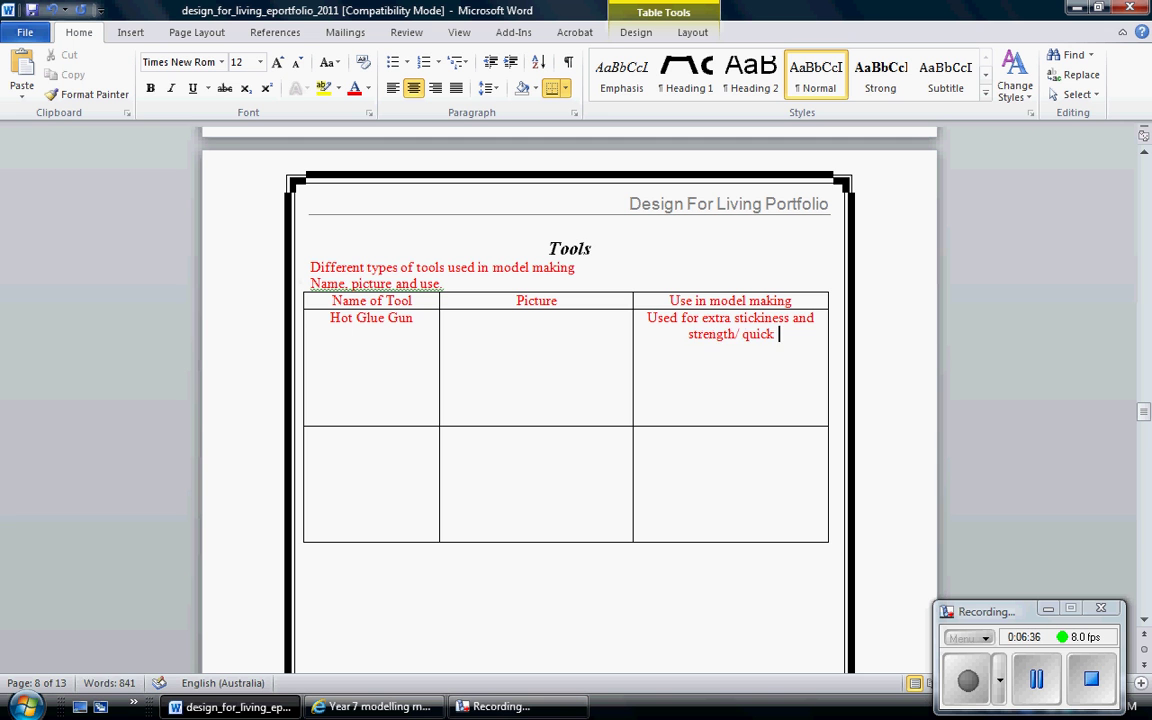
pyautogui.write('drying')
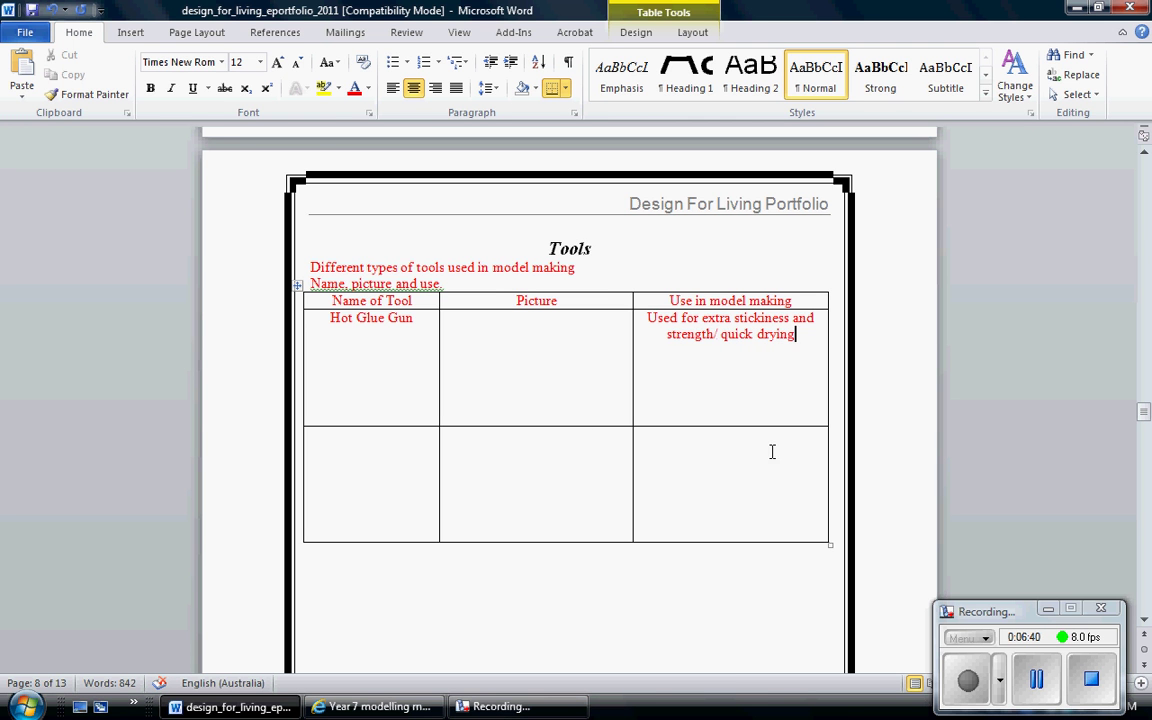
# Step: Compare the glue row of the Materials table with the Hot Glue Gun entry in the Tools table
pyautogui.scroll(10, 700, 420)
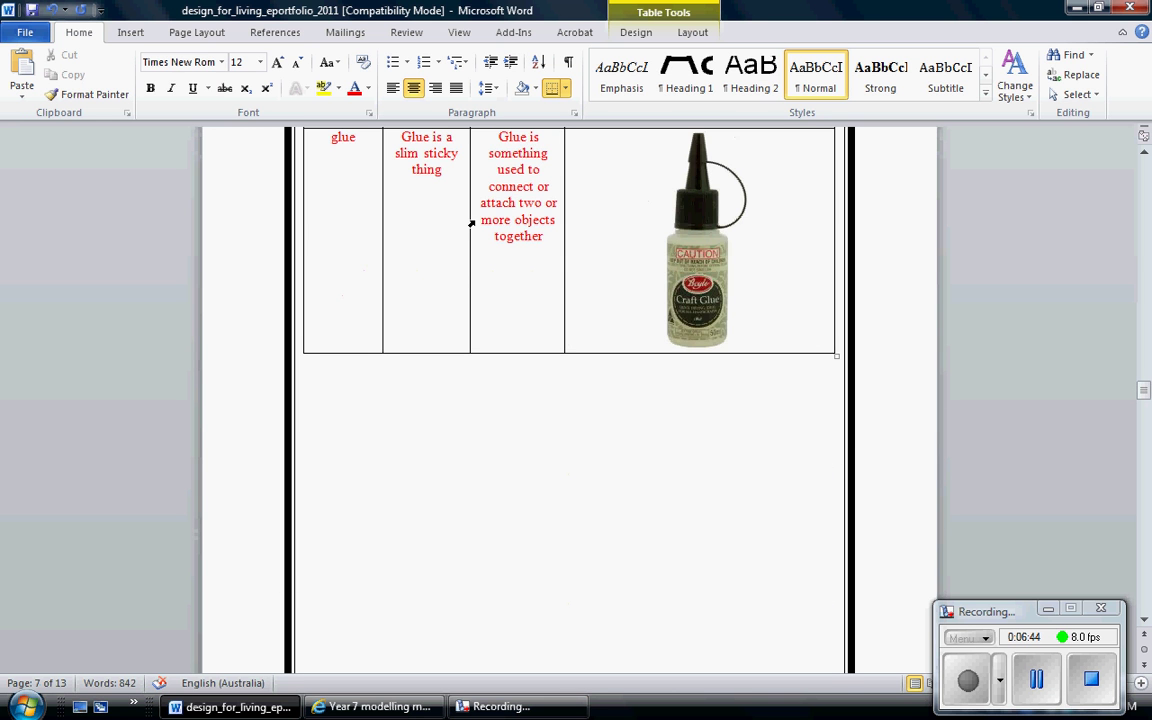
pyautogui.scroll(-5, 543, 259)
pyautogui.scroll(-5, 543, 259)
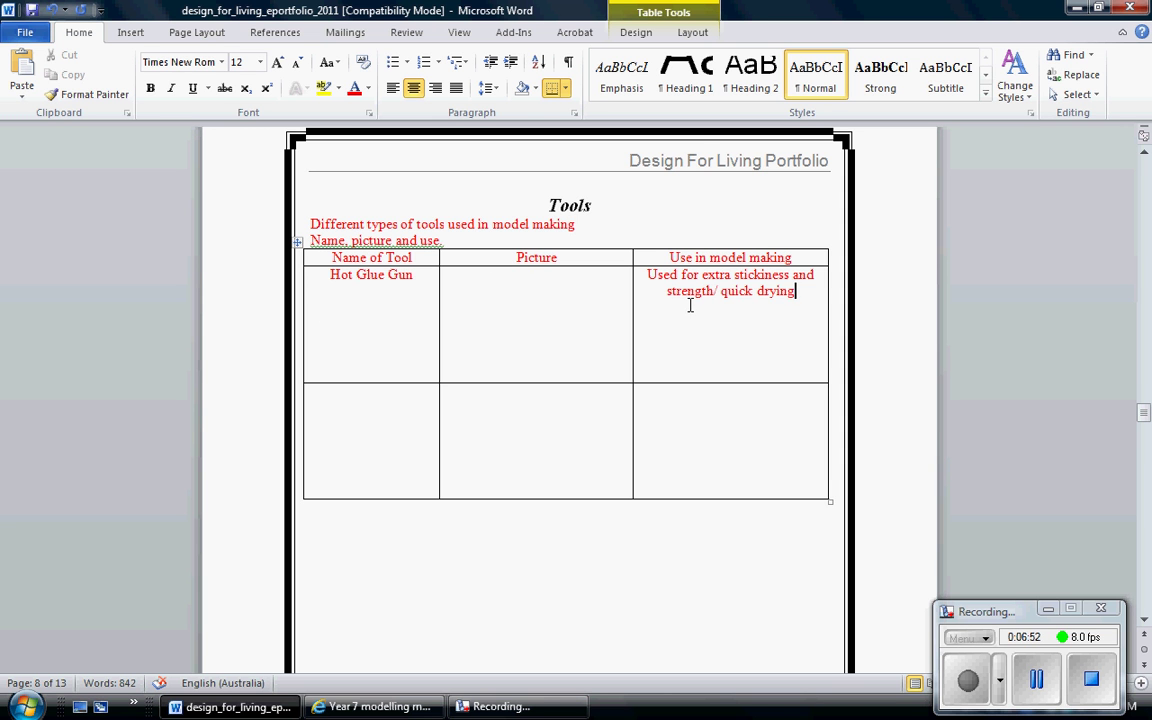
pyautogui.scroll(-3, 688, 308)
pyautogui.scroll(2, 687, 302)
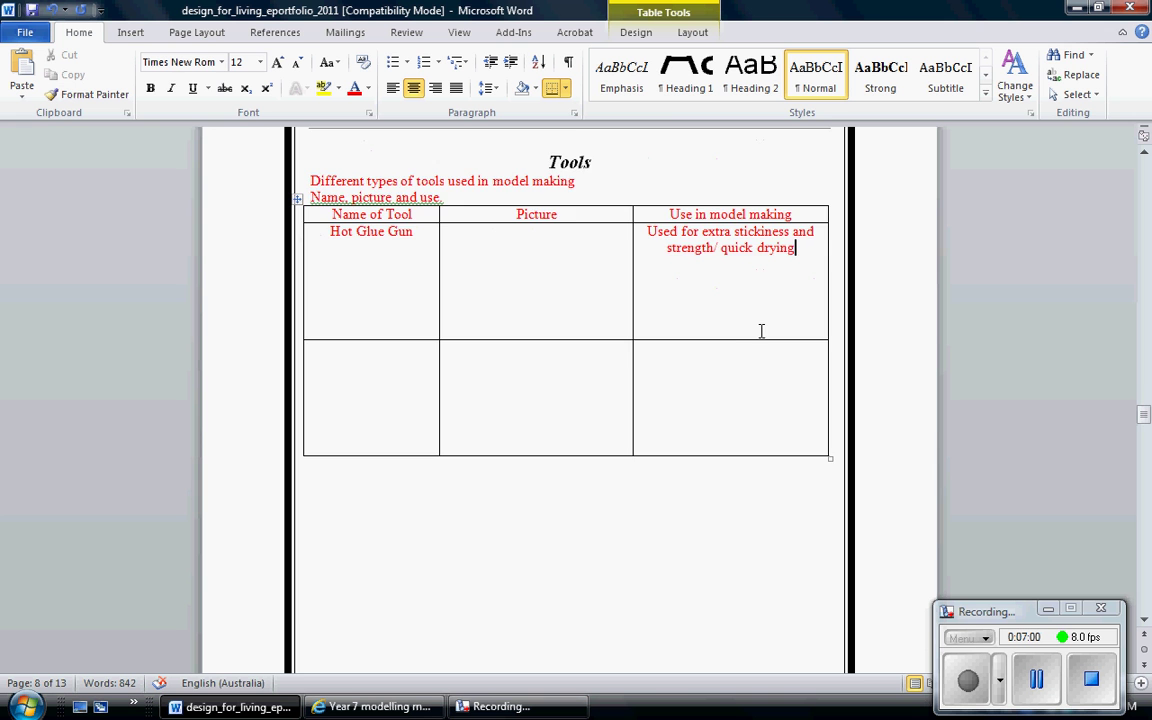
# Step: Continue to the drawing techniques page and read its two point perspective drawing task
pyautogui.scroll(-12, 762, 332)
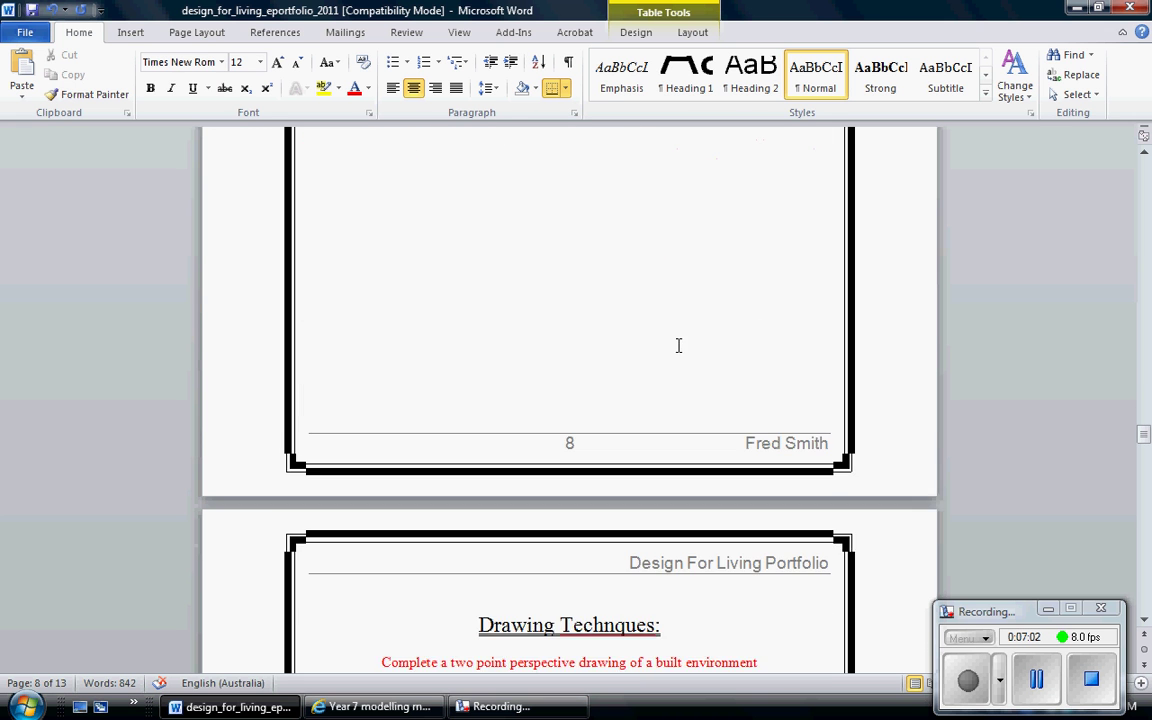
pyautogui.scroll(-3, 665, 360)
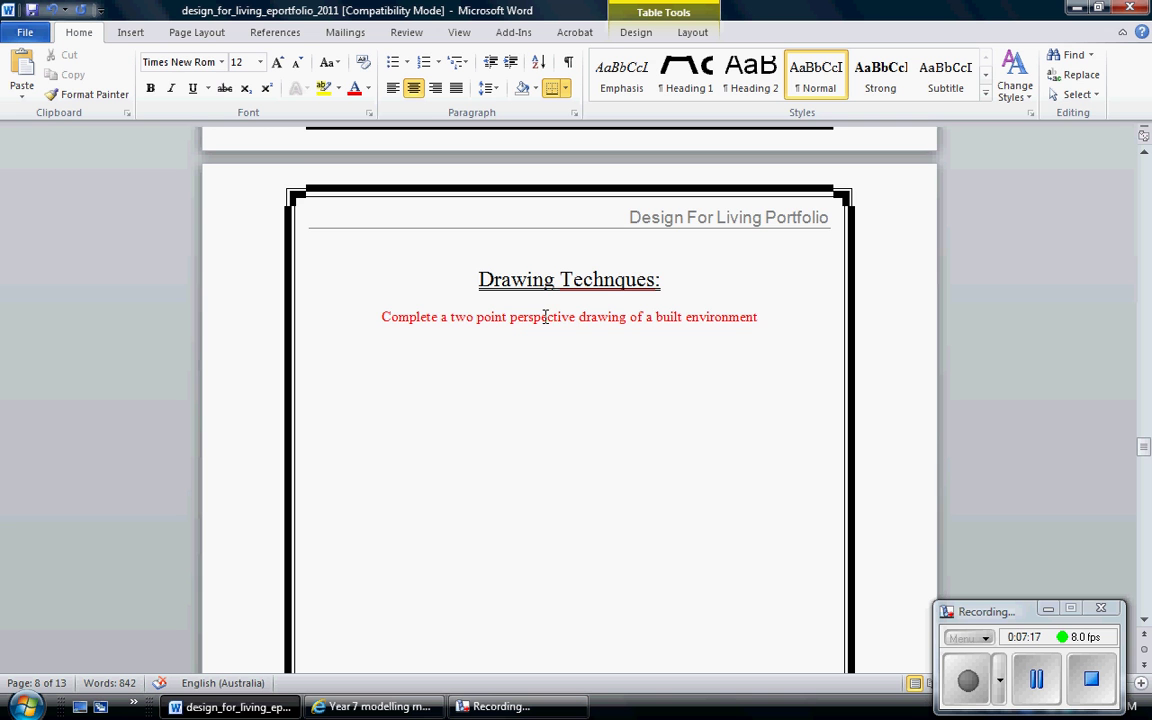
pyautogui.scroll(-1, 572, 376)
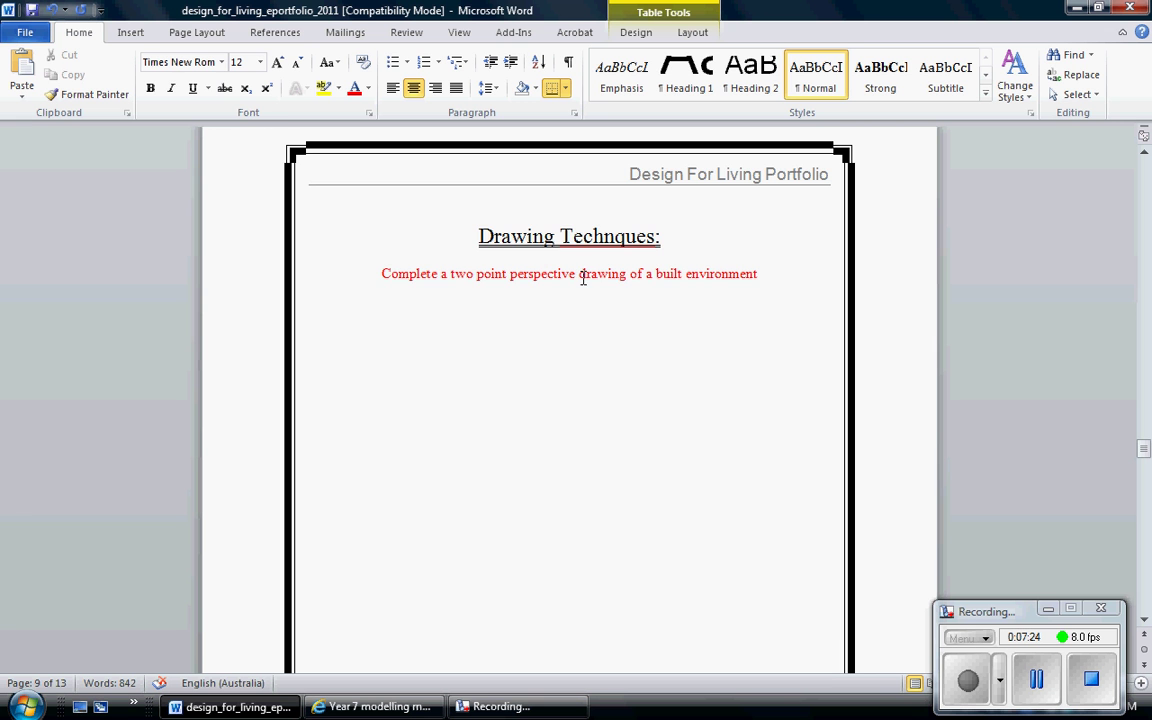
pyautogui.scroll(-3, 556, 281)
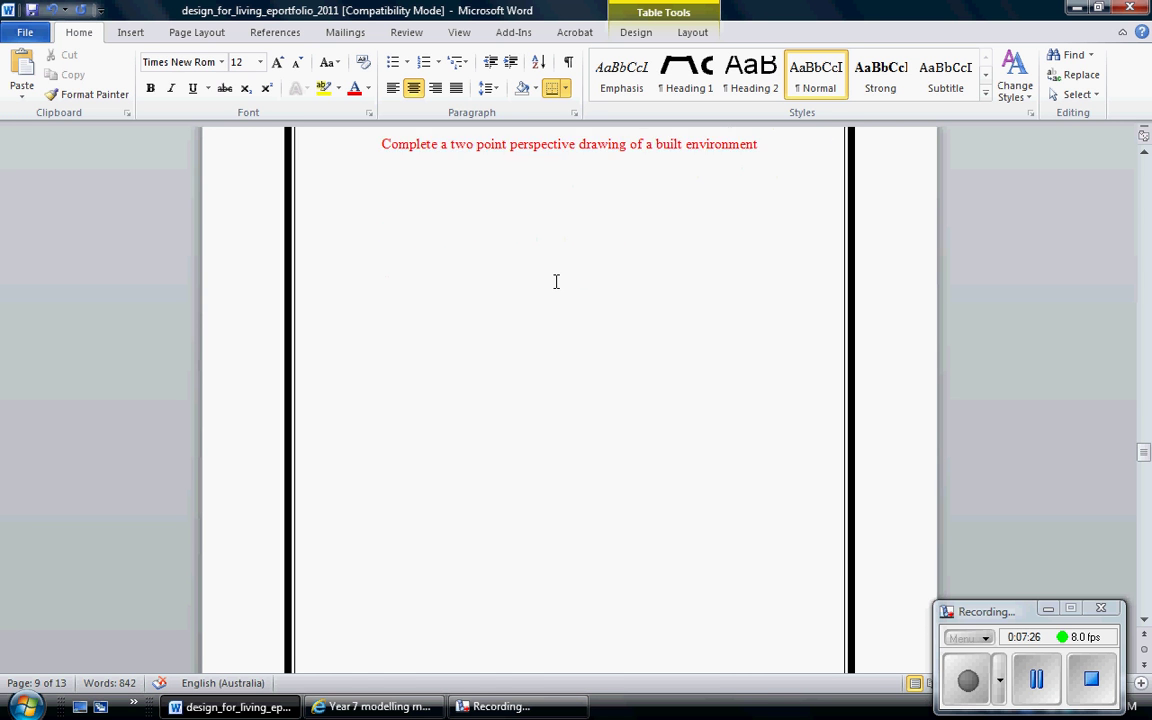
# Step: Read the Concept Development page's instructions and compare them with item 11 of the Year 7 model making checklist in the browser
pyautogui.scroll(-20, 556, 281)
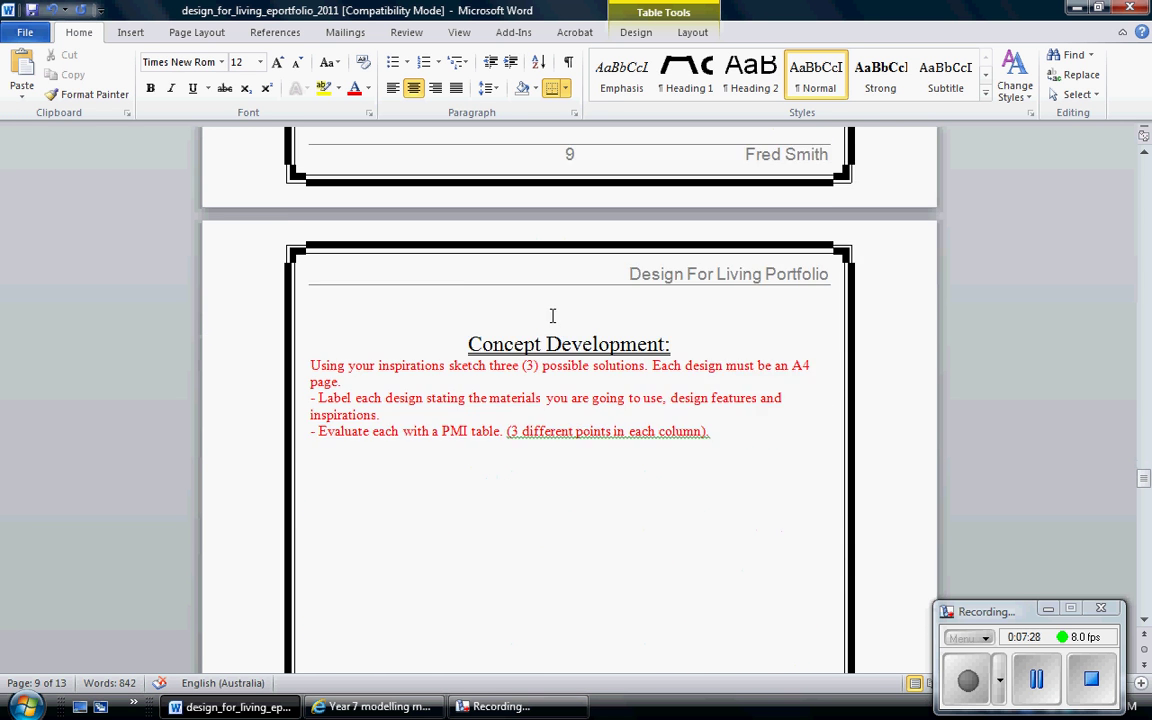
pyautogui.scroll(-1, 552, 316)
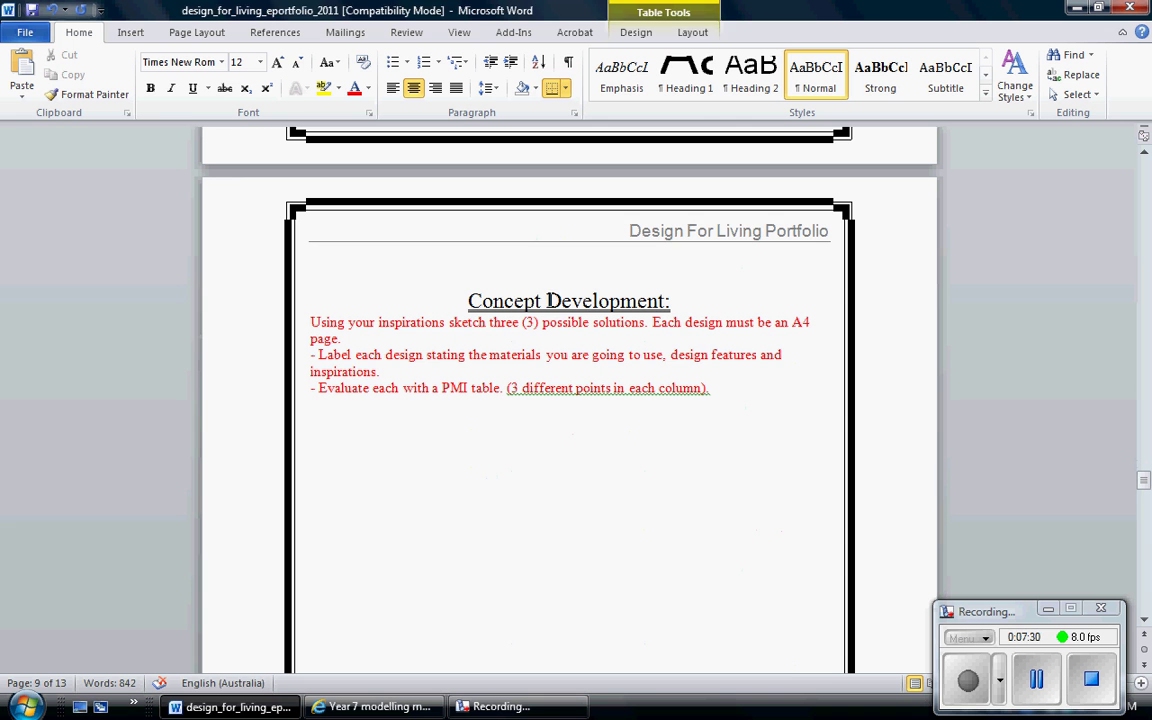
pyautogui.click(547, 301)
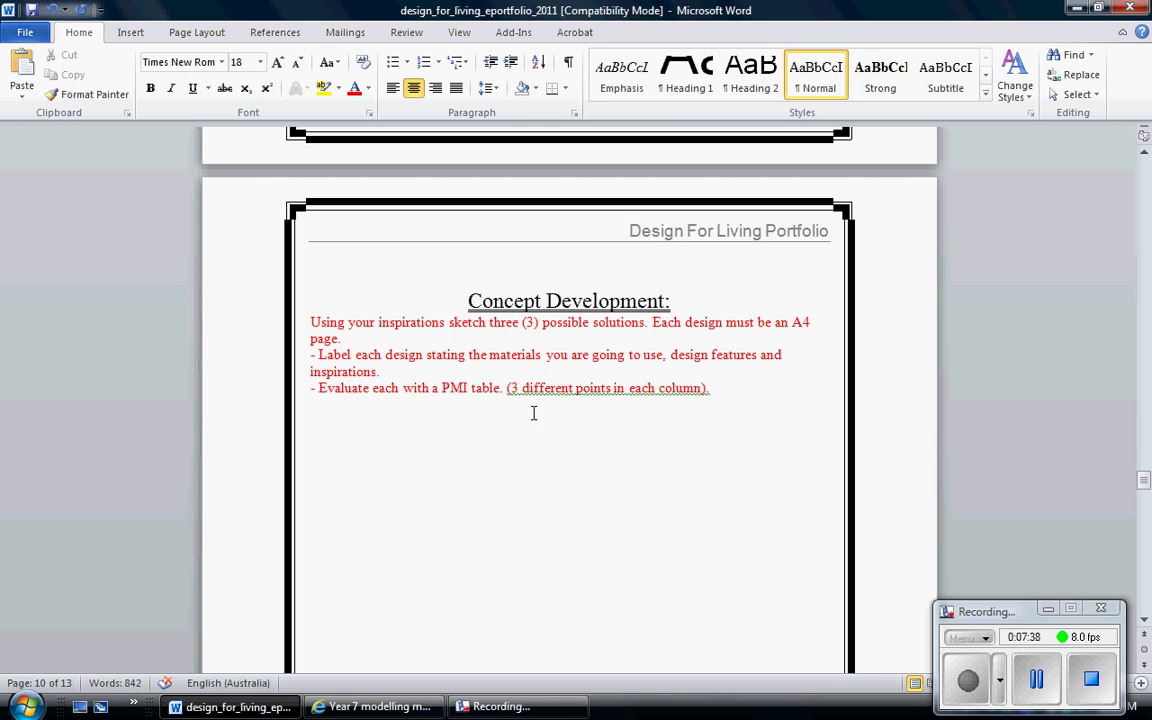
pyautogui.click(692, 304)
pyautogui.click(375, 706)
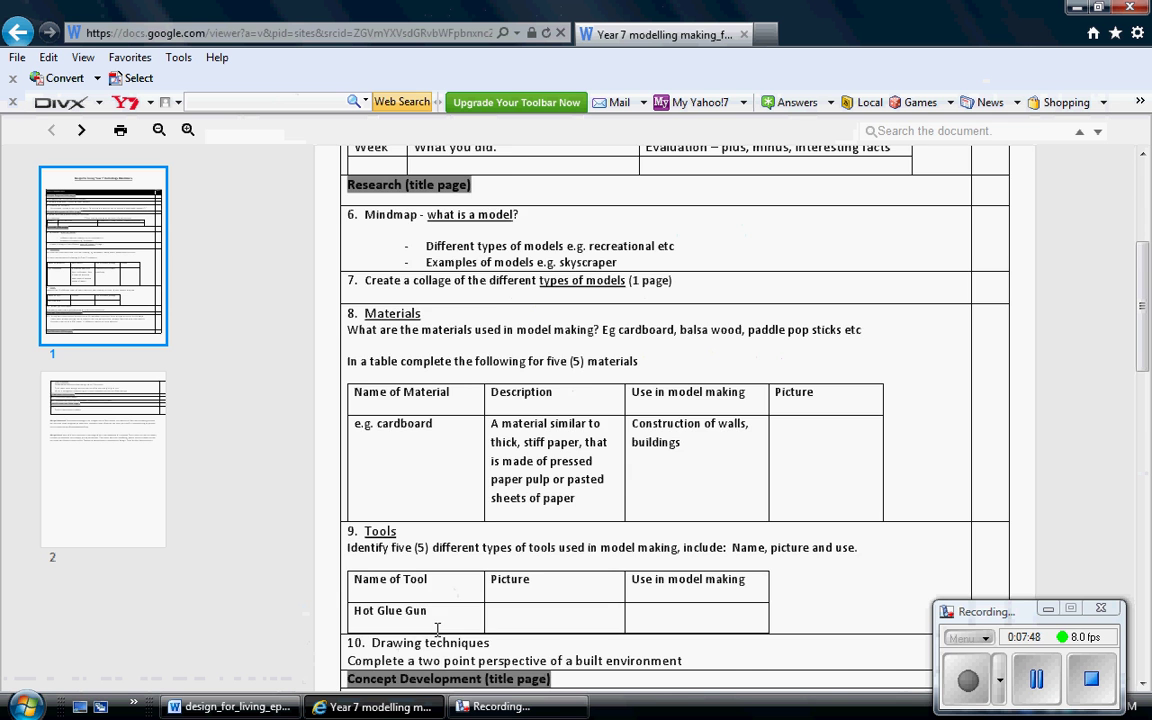
pyautogui.scroll(-5, 398, 450)
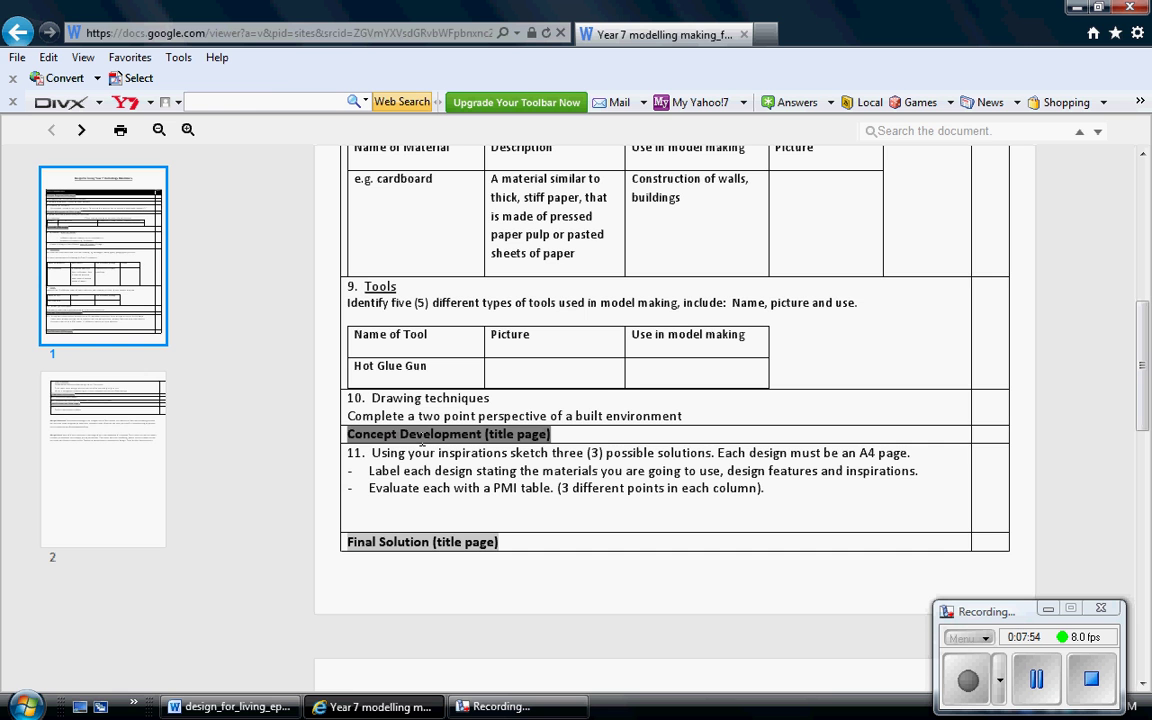
pyautogui.click(230, 706)
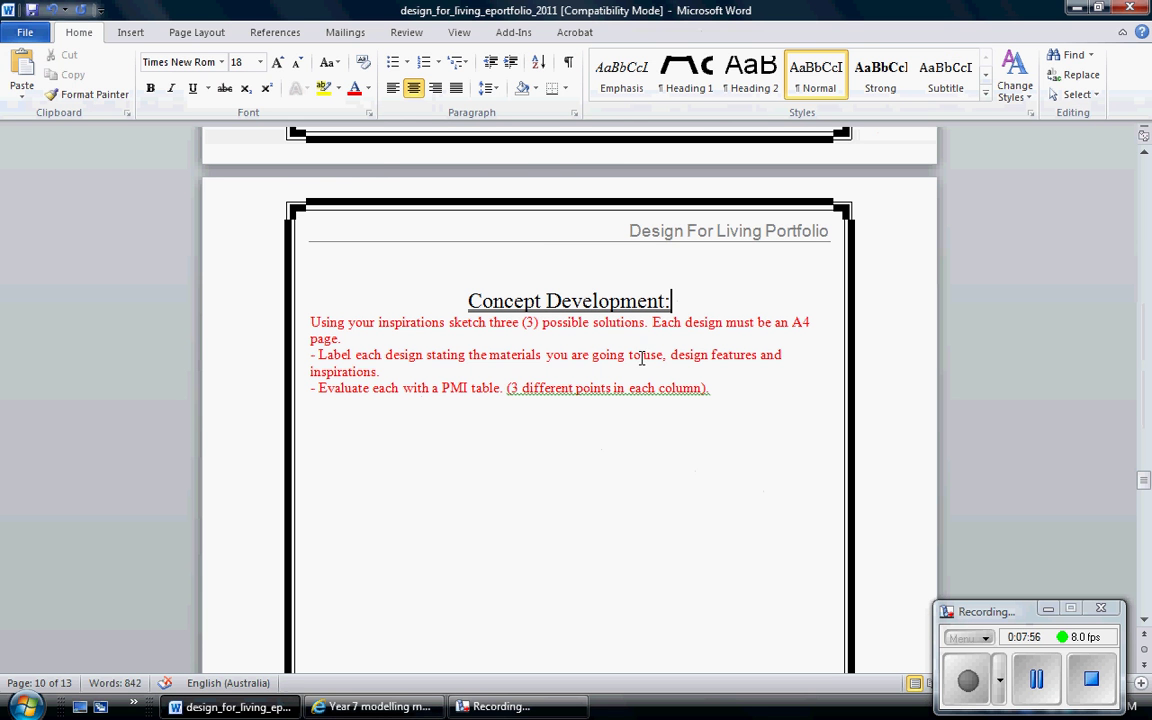
pyautogui.click(365, 706)
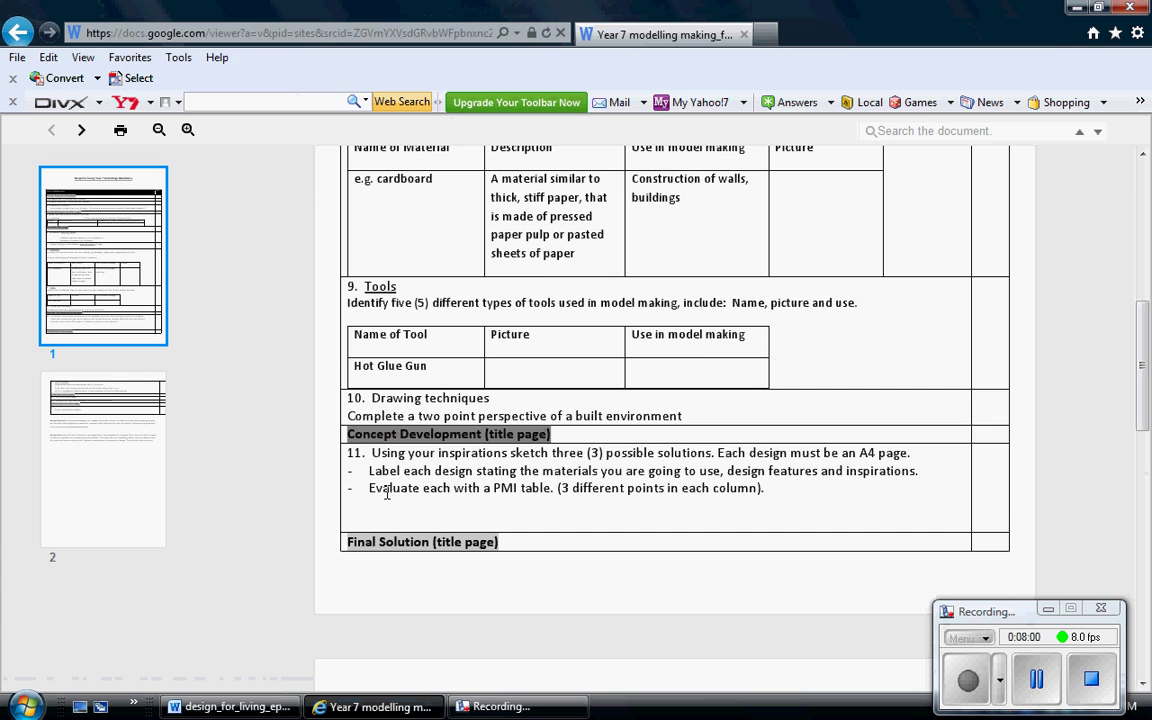
pyautogui.click(230, 706)
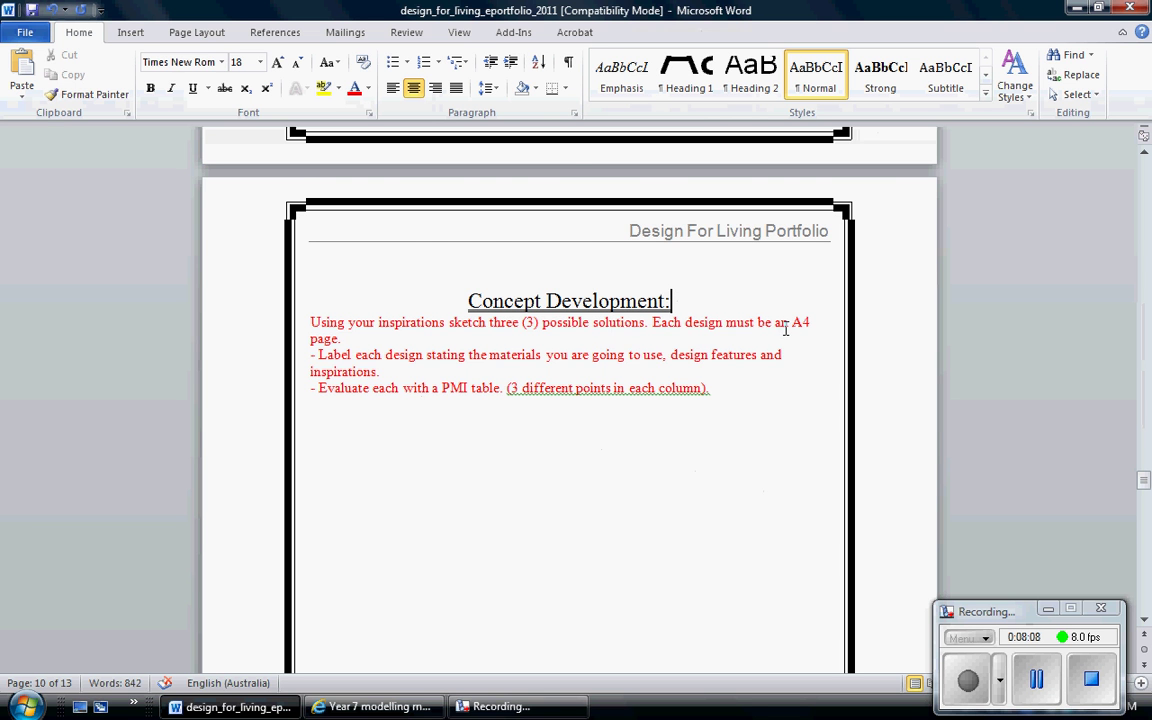
# Step: Insert two page breaks below the Concept Development instructions to add pages for the three design solutions
pyautogui.scroll(-5, 438, 321)
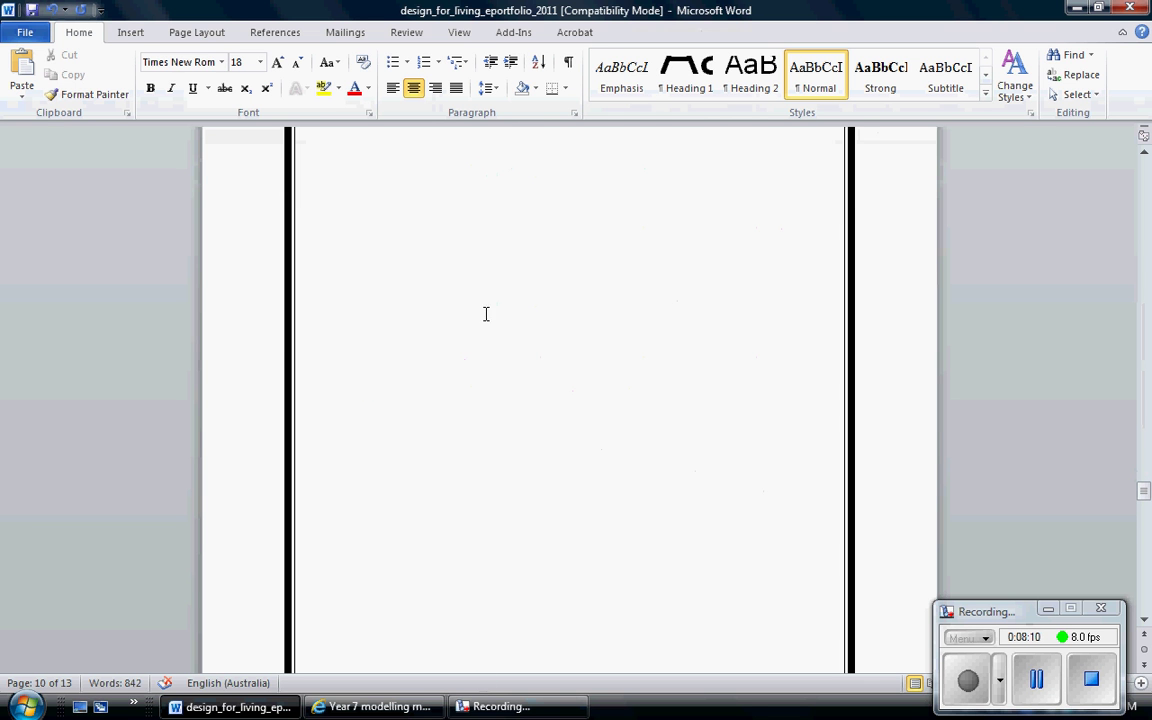
pyautogui.scroll(5, 490, 320)
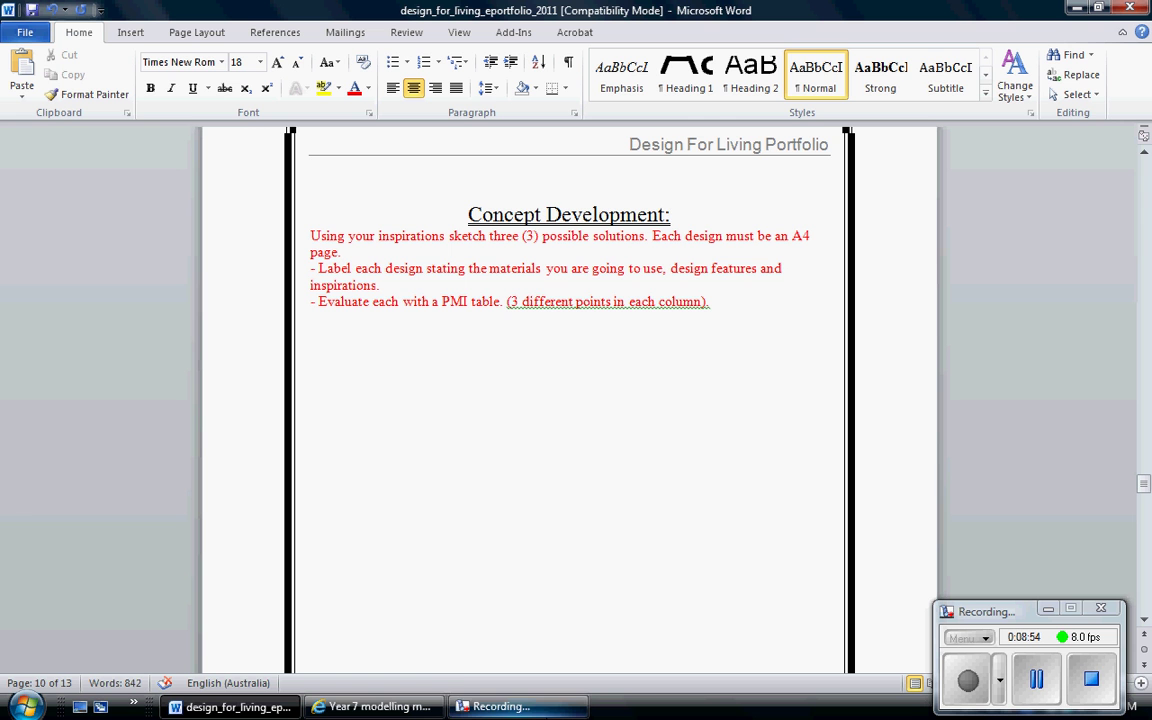
pyautogui.moveTo(555, 708)
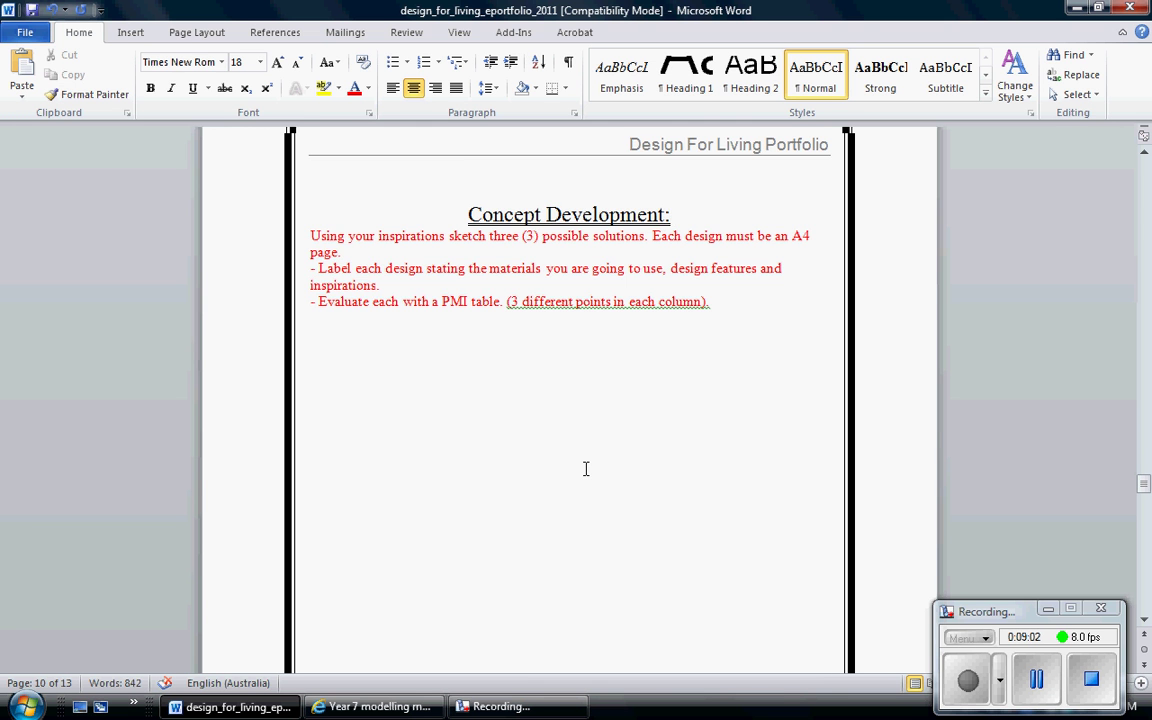
pyautogui.scroll(-1, 587, 466)
pyautogui.scroll(-10, 586, 470)
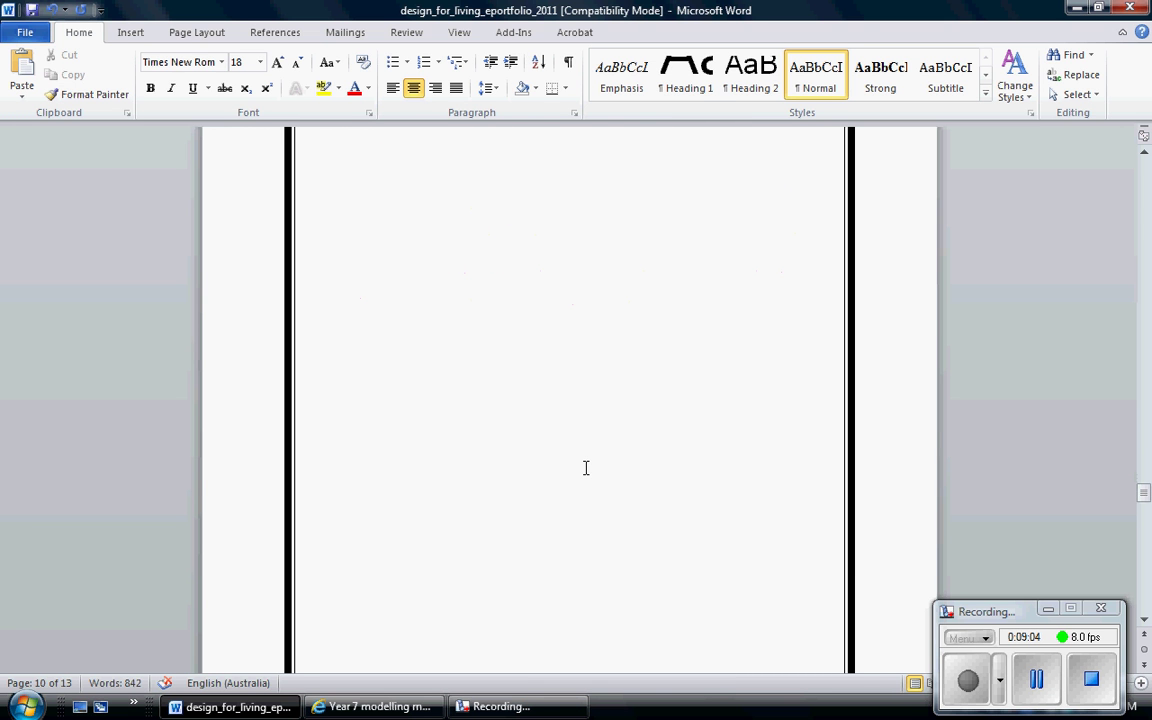
pyautogui.scroll(-7, 586, 470)
pyautogui.scroll(18, 585, 471)
pyautogui.click(497, 373)
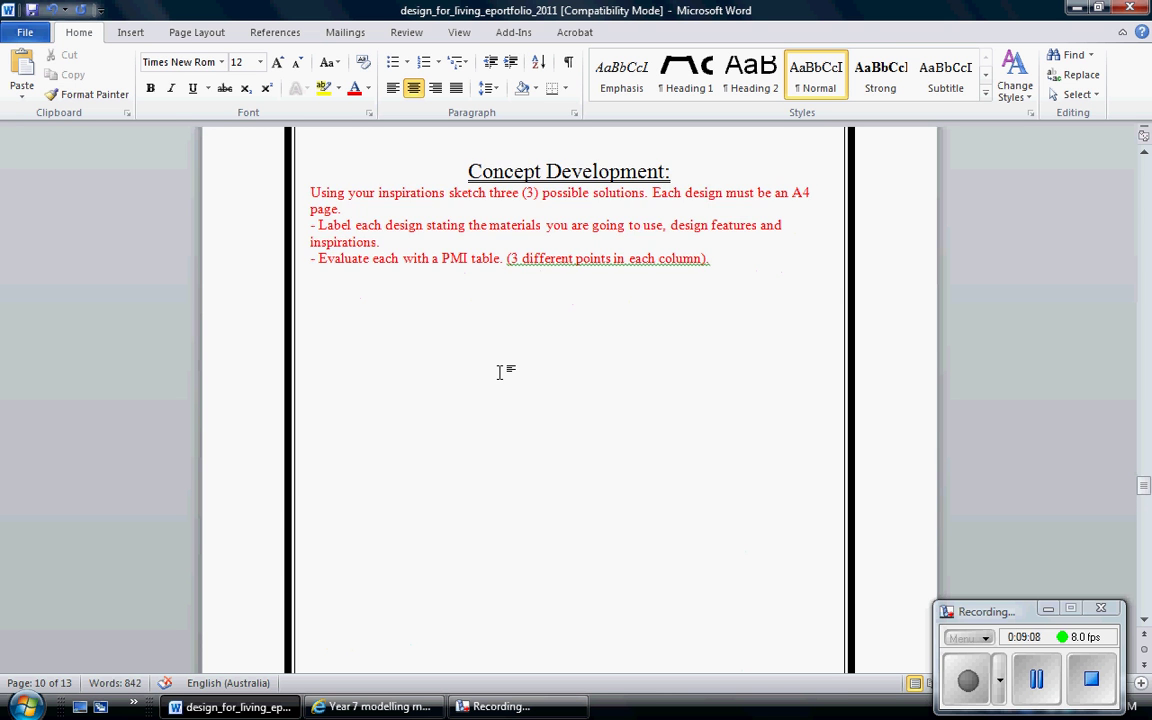
pyautogui.hotkey('ctrl', 'Return')
pyautogui.hotkey('ctrl', 'Return')
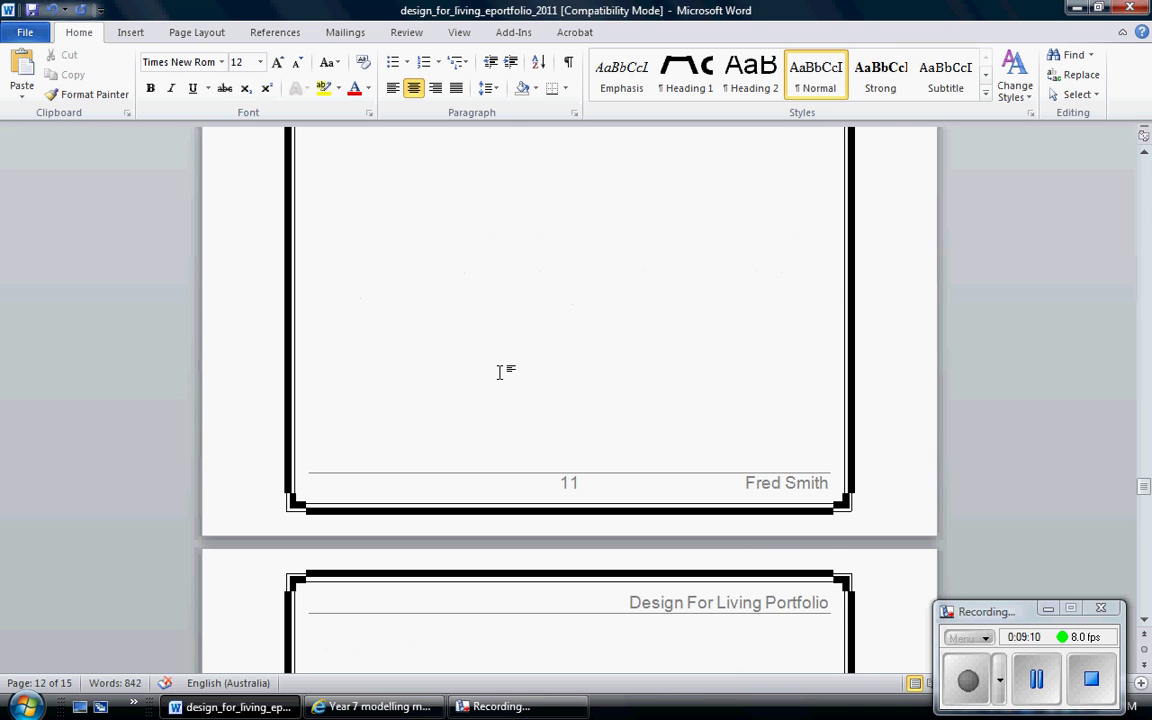
# Step: Check the added blank pages between the Concept Development instructions and the Final Solution page
pyautogui.scroll(20, 476, 411)
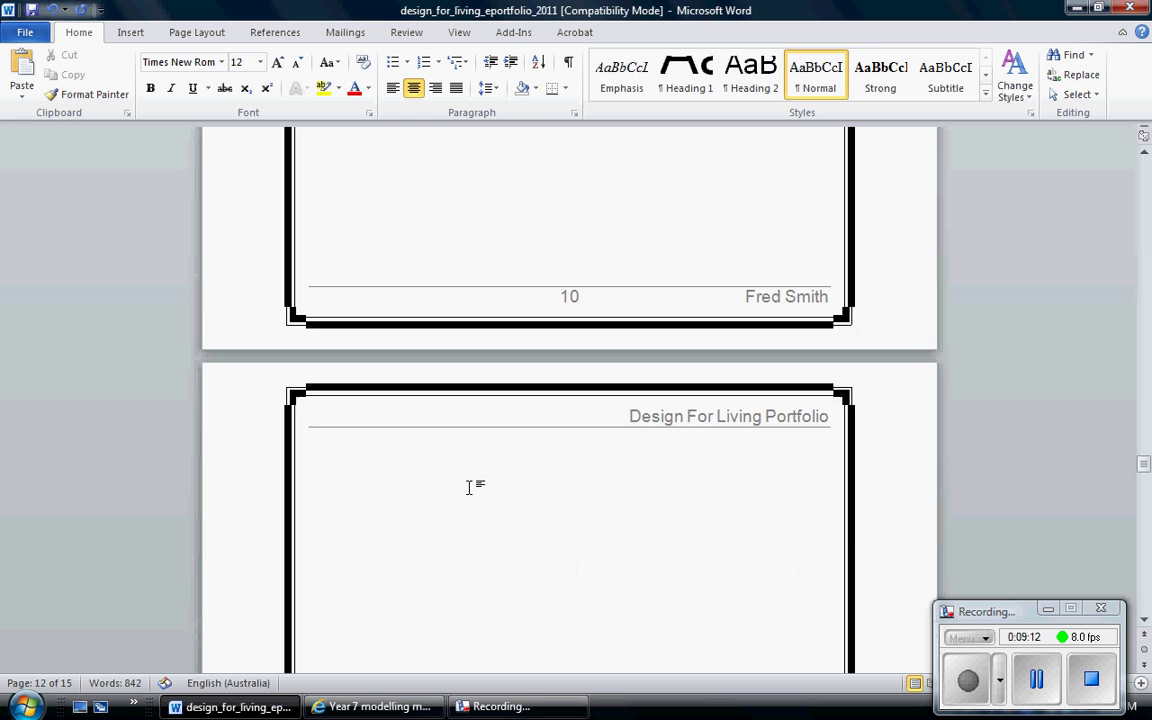
pyautogui.scroll(16, 469, 487)
pyautogui.scroll(-13, 471, 602)
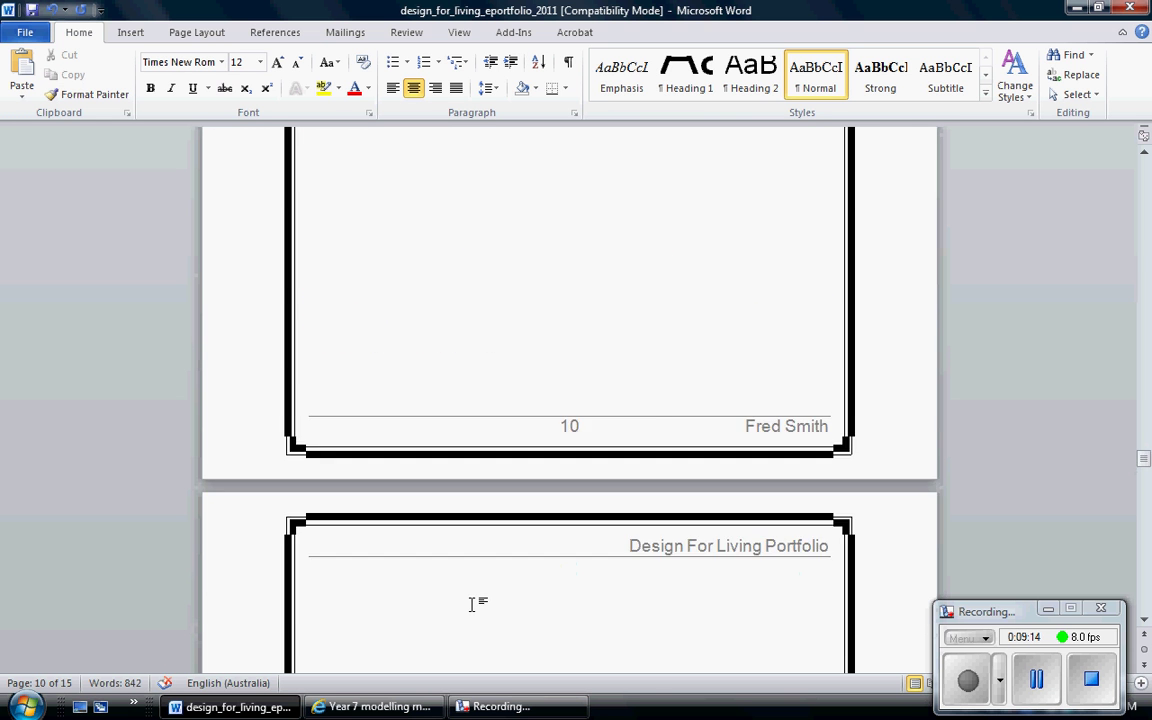
pyautogui.scroll(-20, 472, 600)
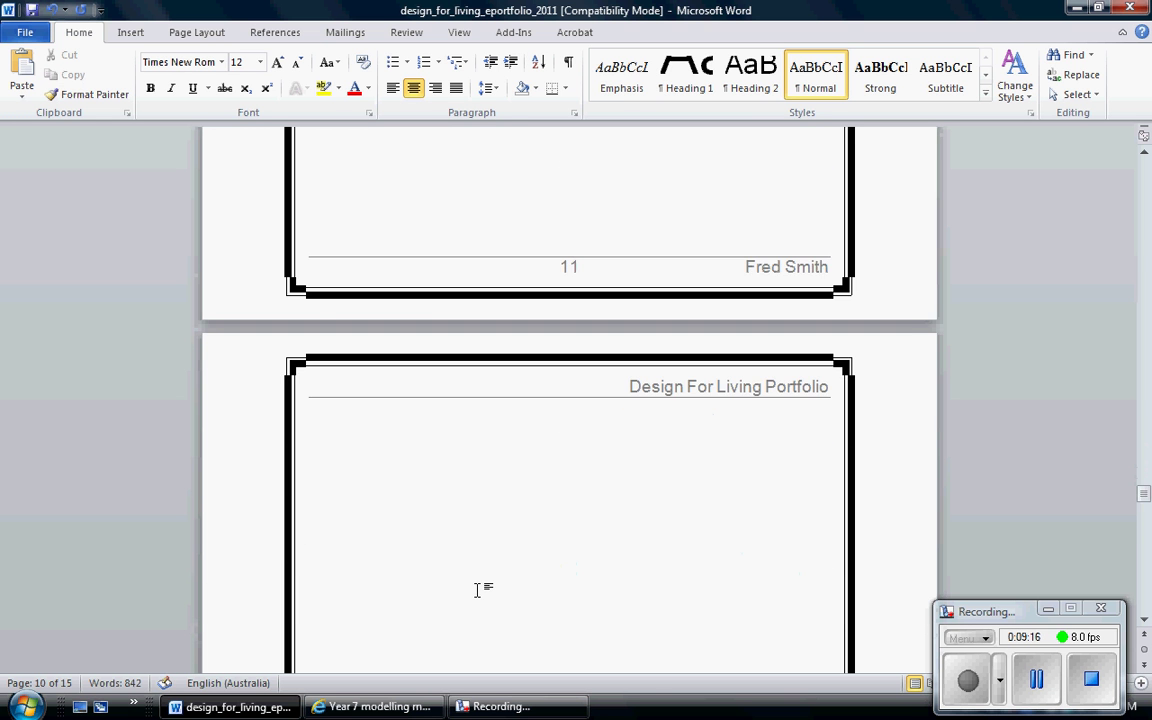
pyautogui.scroll(-20, 476, 590)
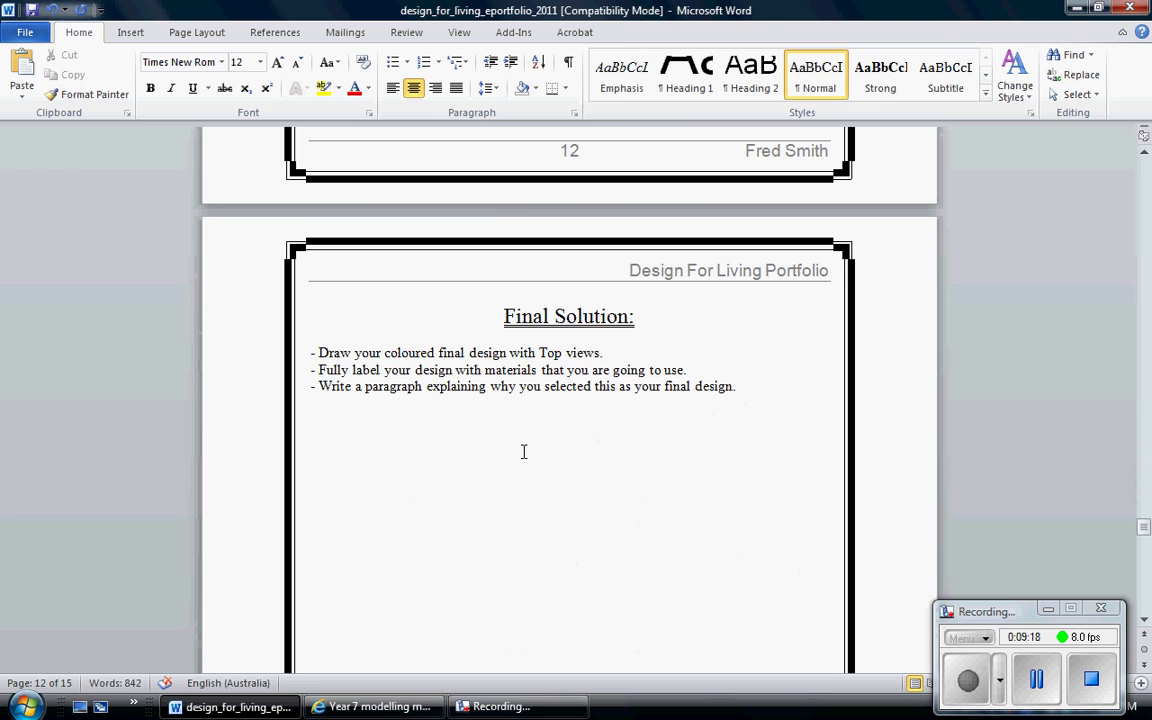
# Step: Compare the Final Solution page with item 12 of the checklist in the browser, and return to the Word portfolio
pyautogui.click(368, 706)
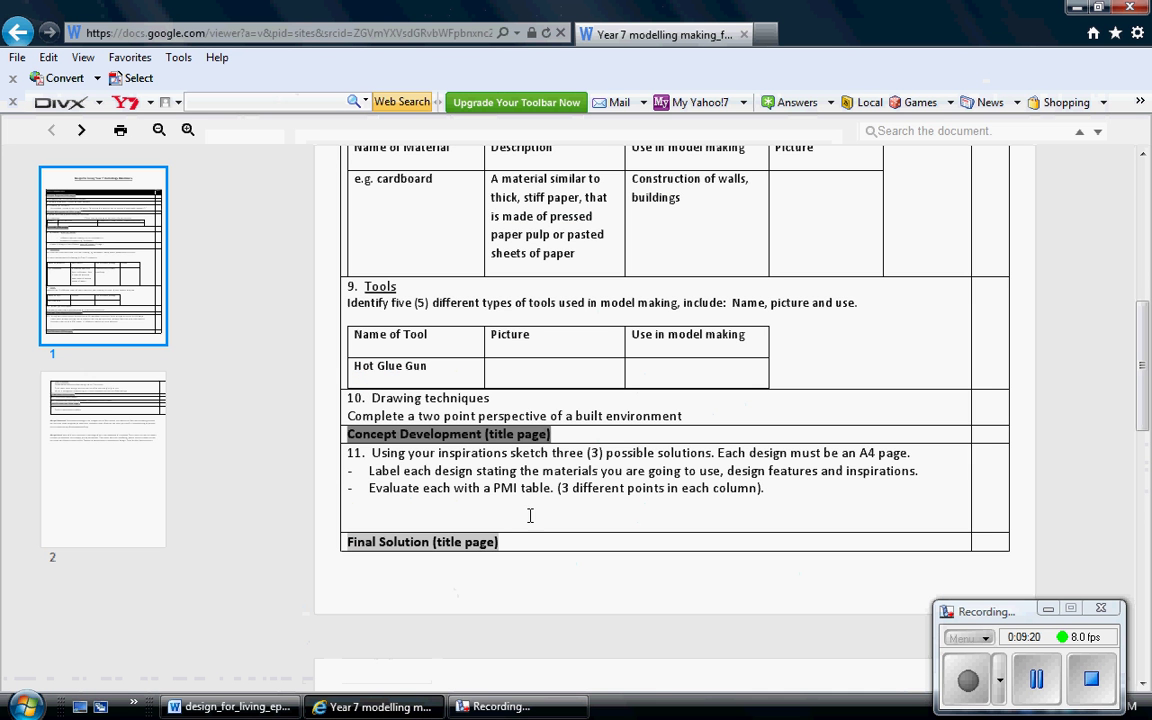
pyautogui.scroll(-8, 445, 543)
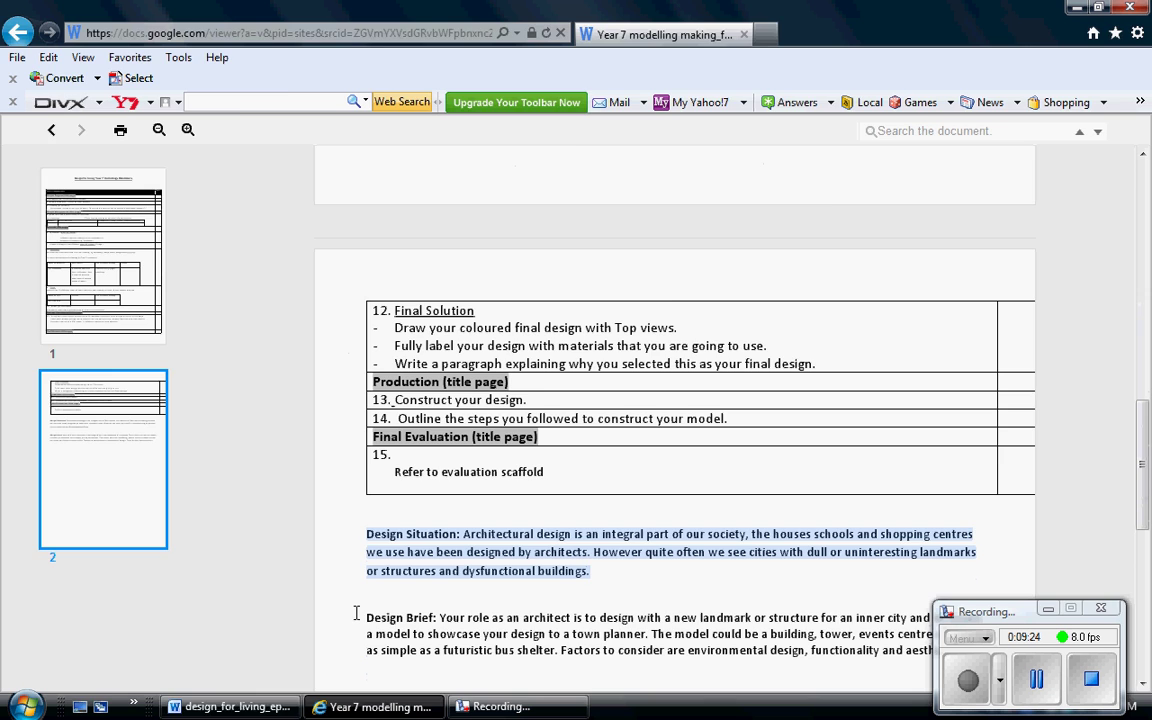
pyautogui.click(233, 705)
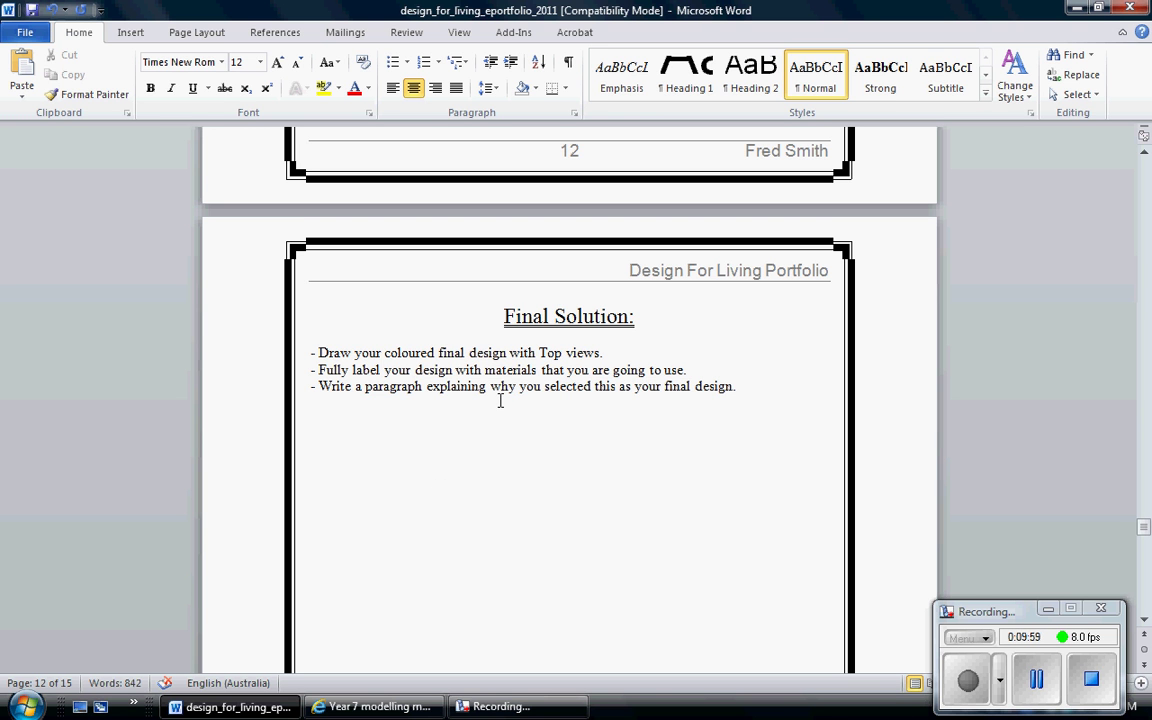
# Step: Review the page sequence from Concept Development through the blank design pages to the end of the Final Solution page
pyautogui.scroll(-10, 505, 415)
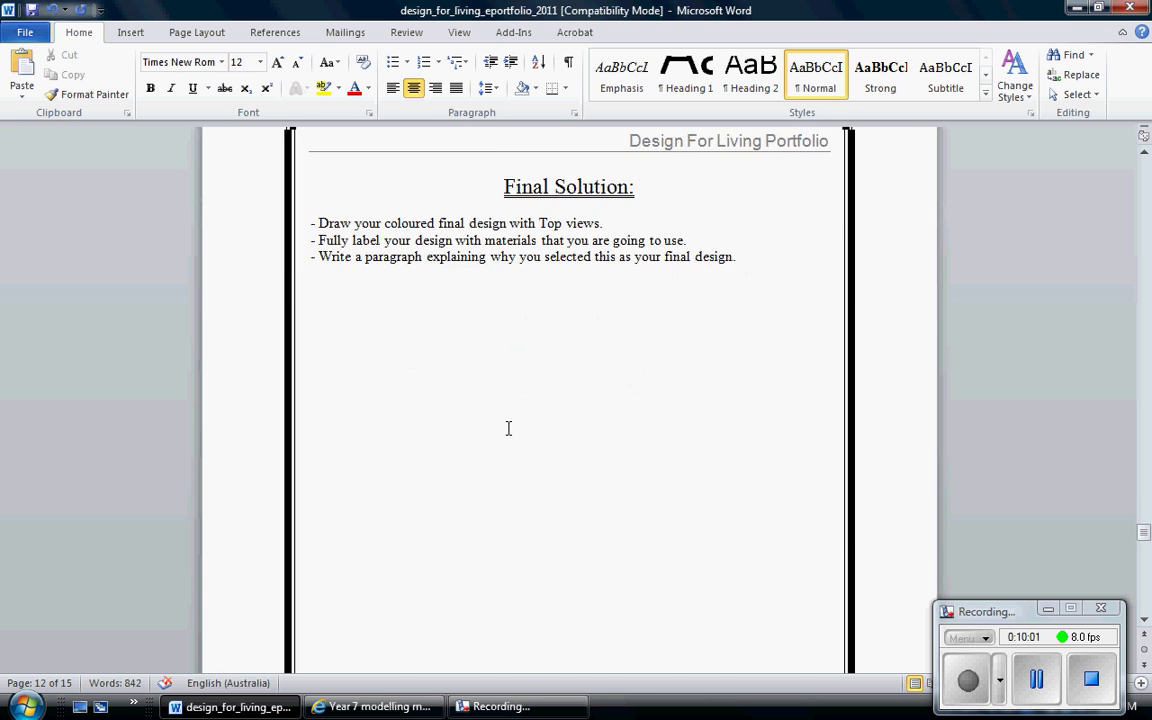
pyautogui.scroll(-6, 507, 433)
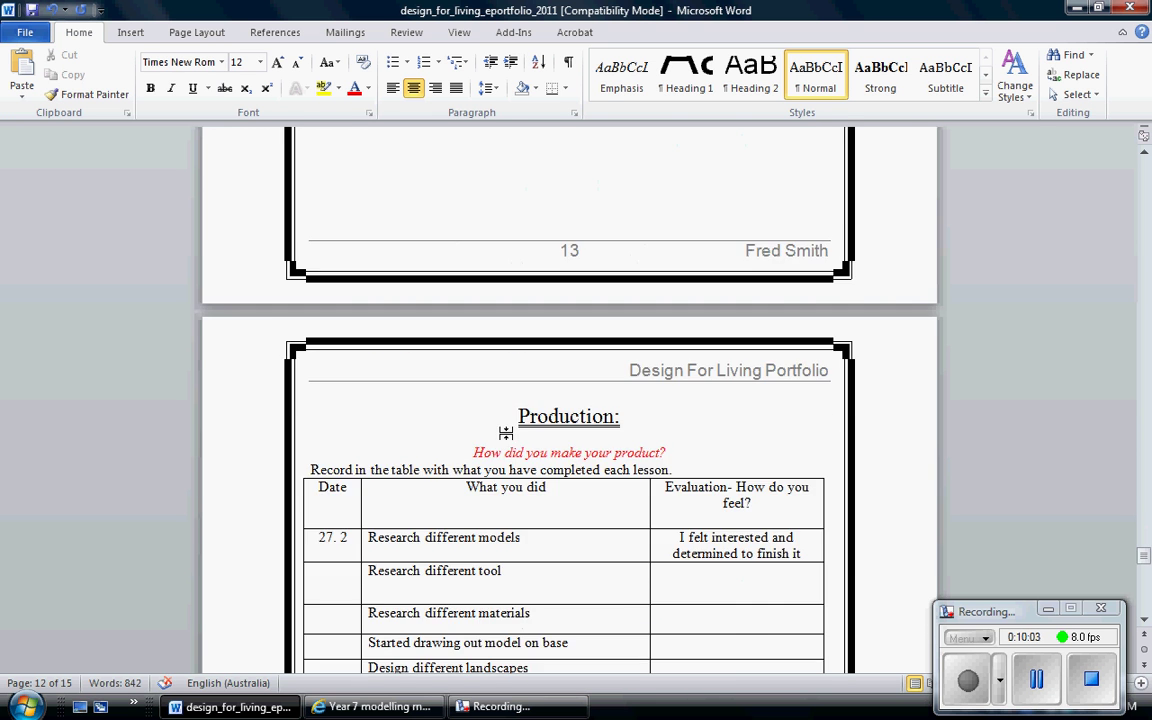
pyautogui.scroll(15, 510, 438)
pyautogui.scroll(1, 508, 435)
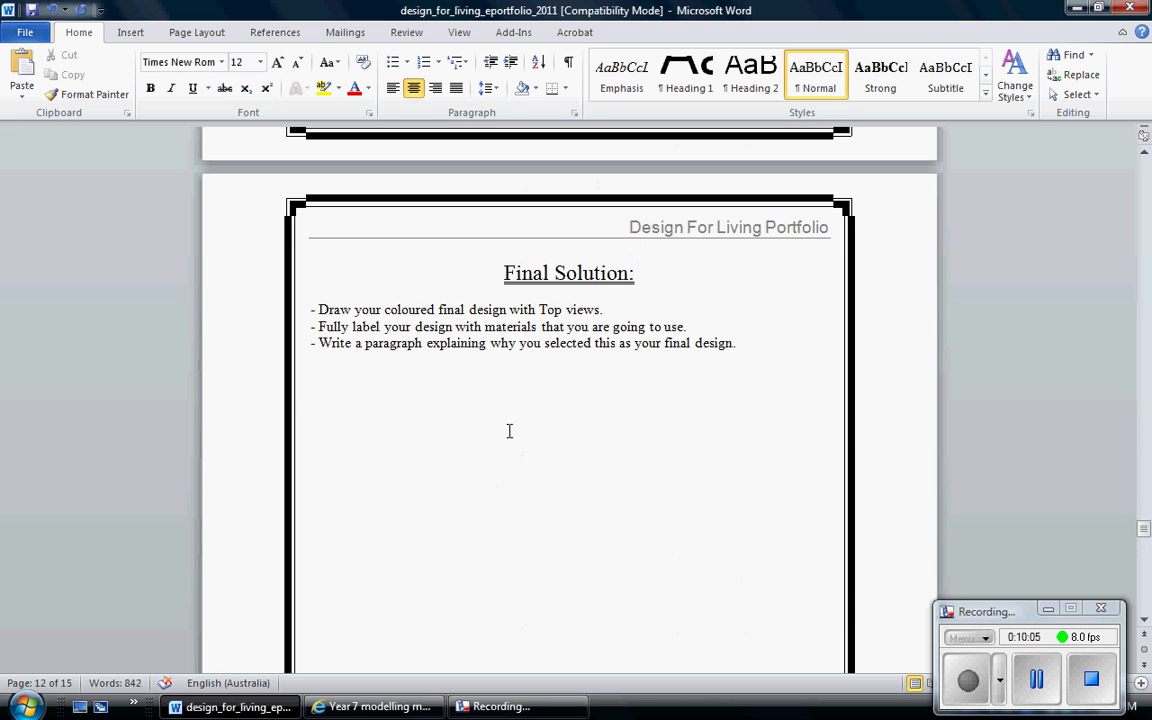
pyautogui.scroll(12, 509, 431)
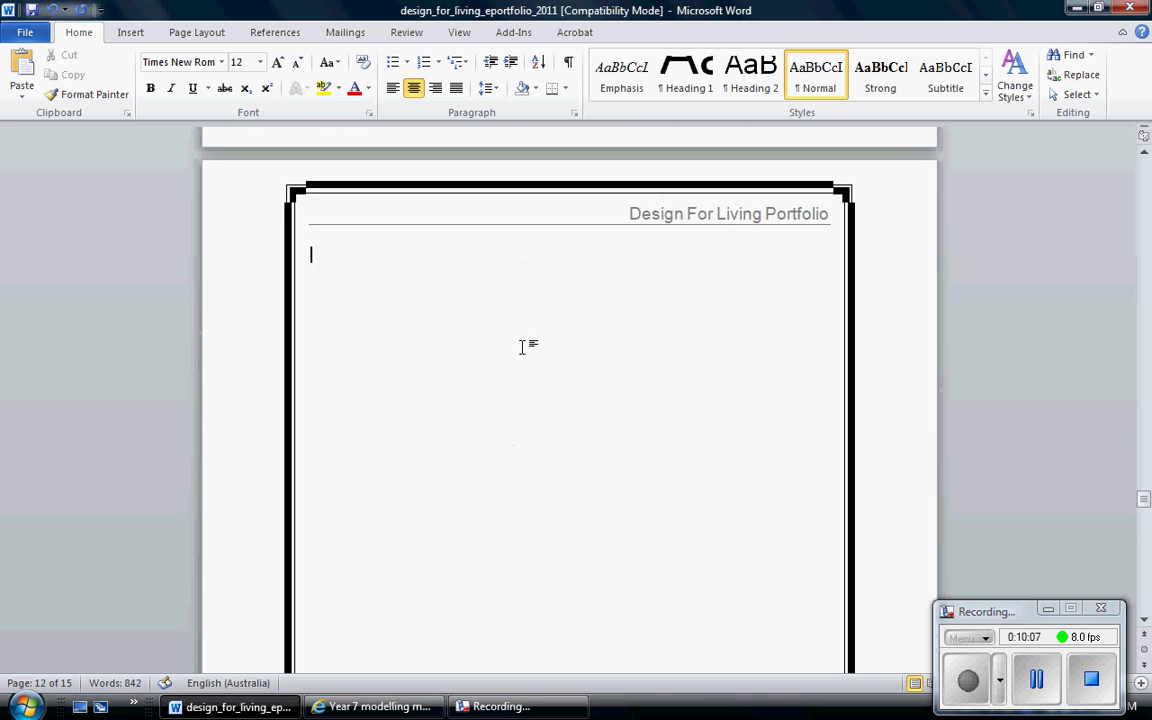
pyautogui.scroll(9, 522, 346)
pyautogui.scroll(-9, 527, 373)
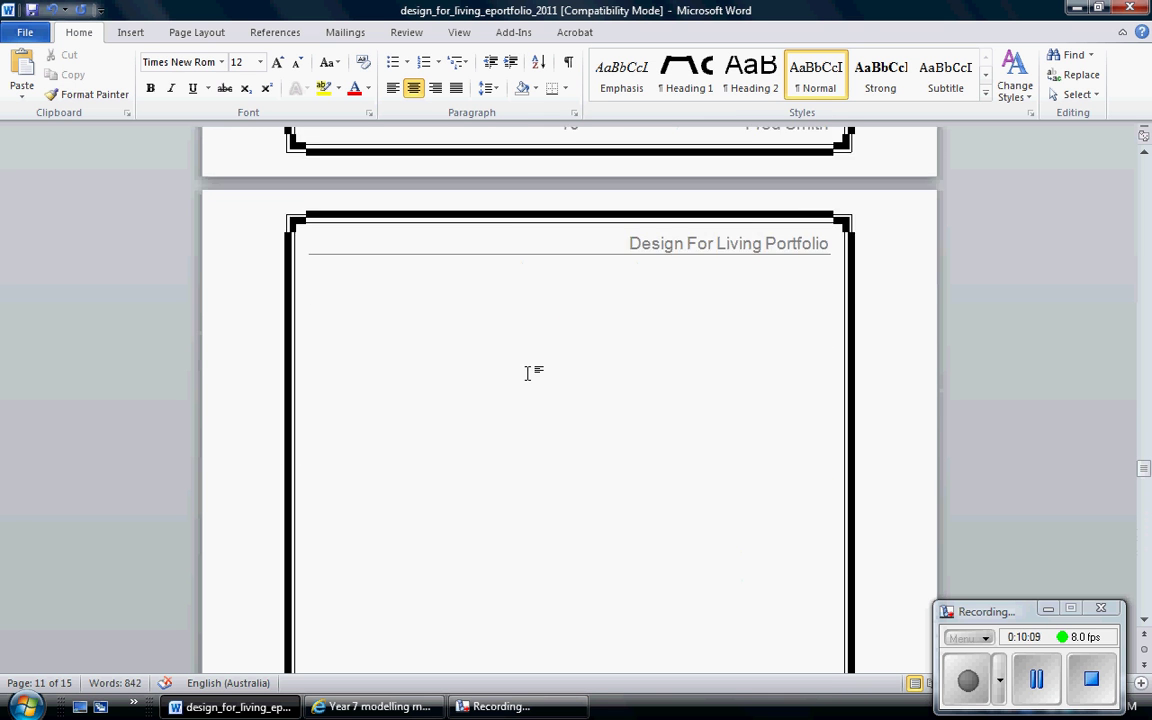
pyautogui.scroll(10, 527, 373)
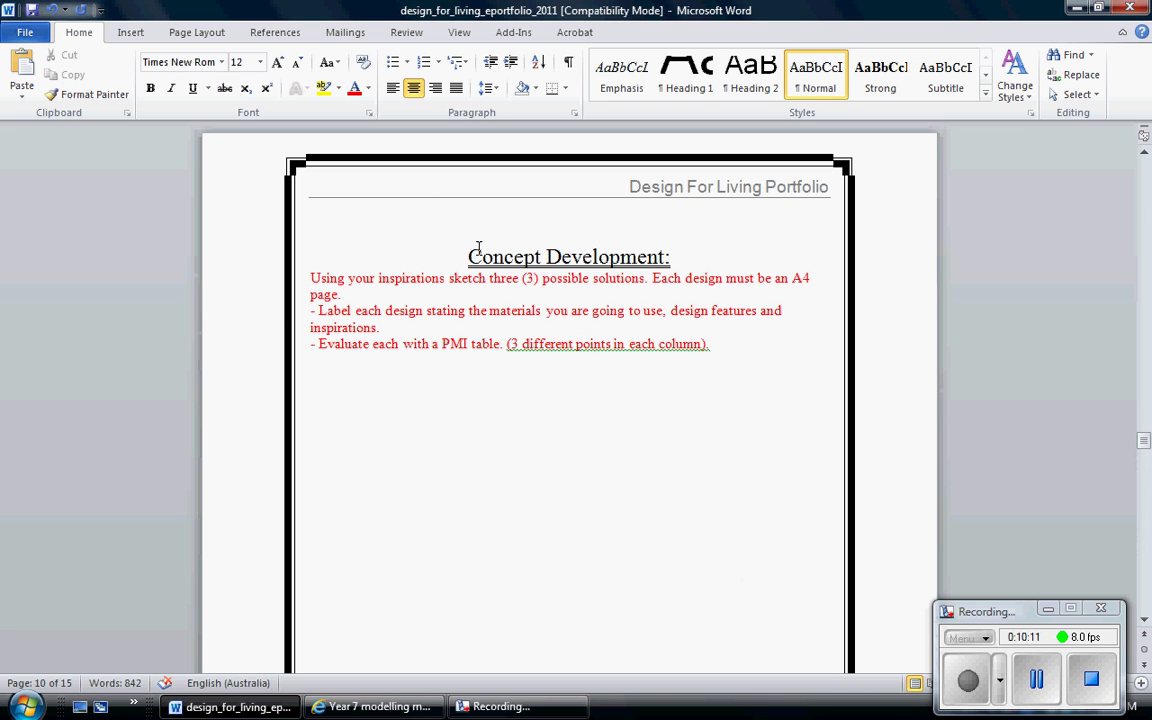
pyautogui.scroll(-15, 497, 285)
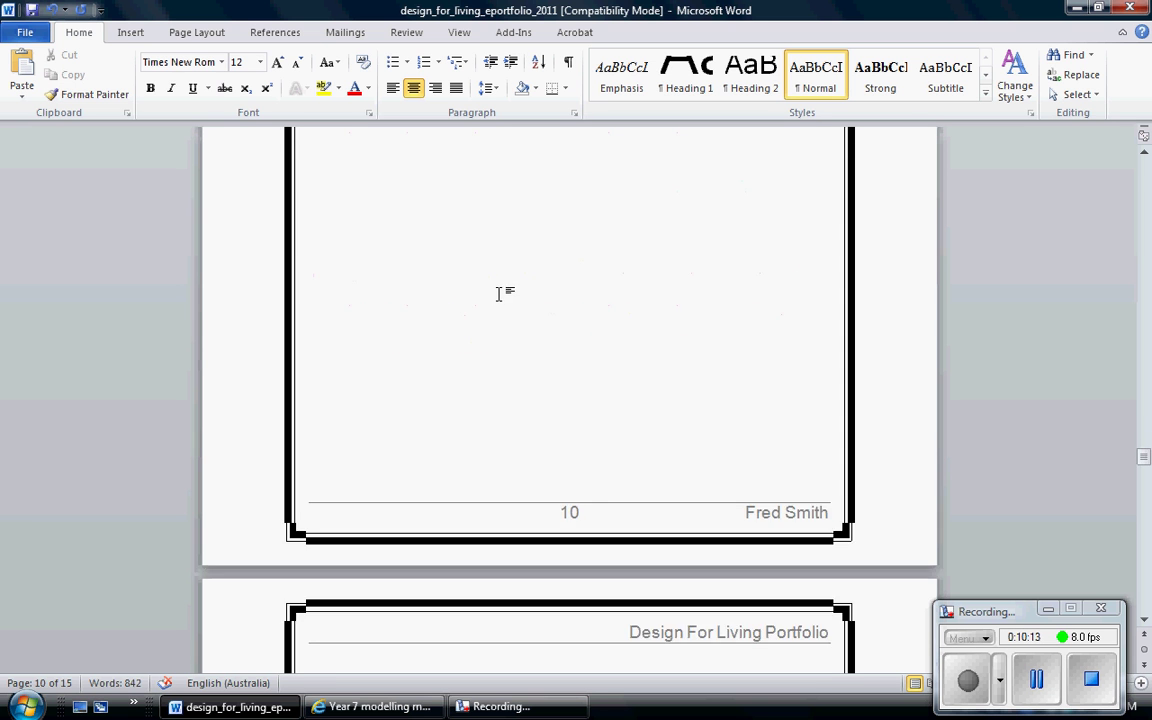
pyautogui.scroll(-14, 497, 310)
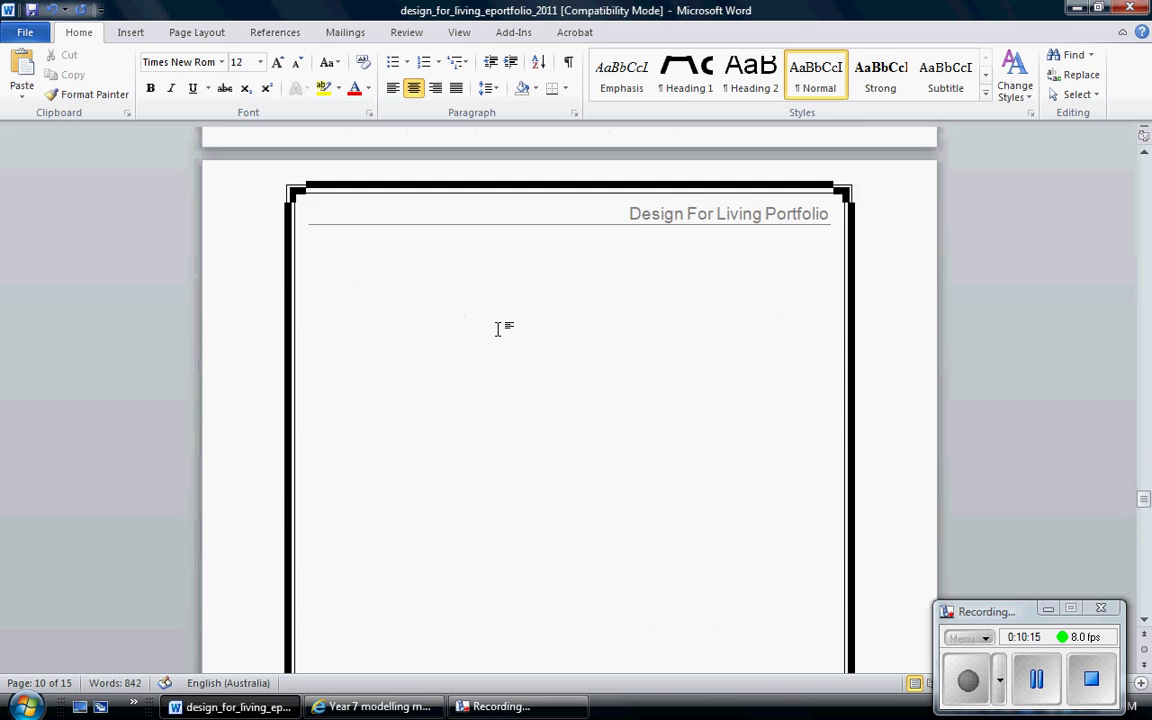
pyautogui.scroll(-4, 500, 334)
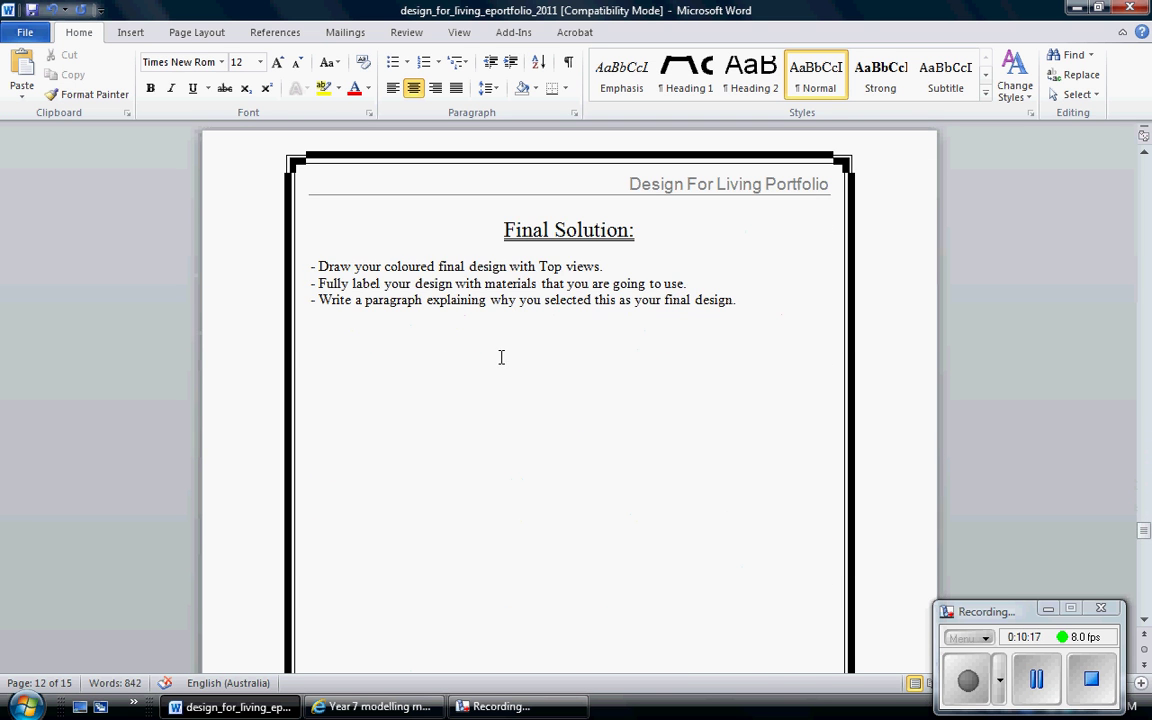
pyautogui.scroll(-3, 500, 351)
pyautogui.scroll(2, 500, 351)
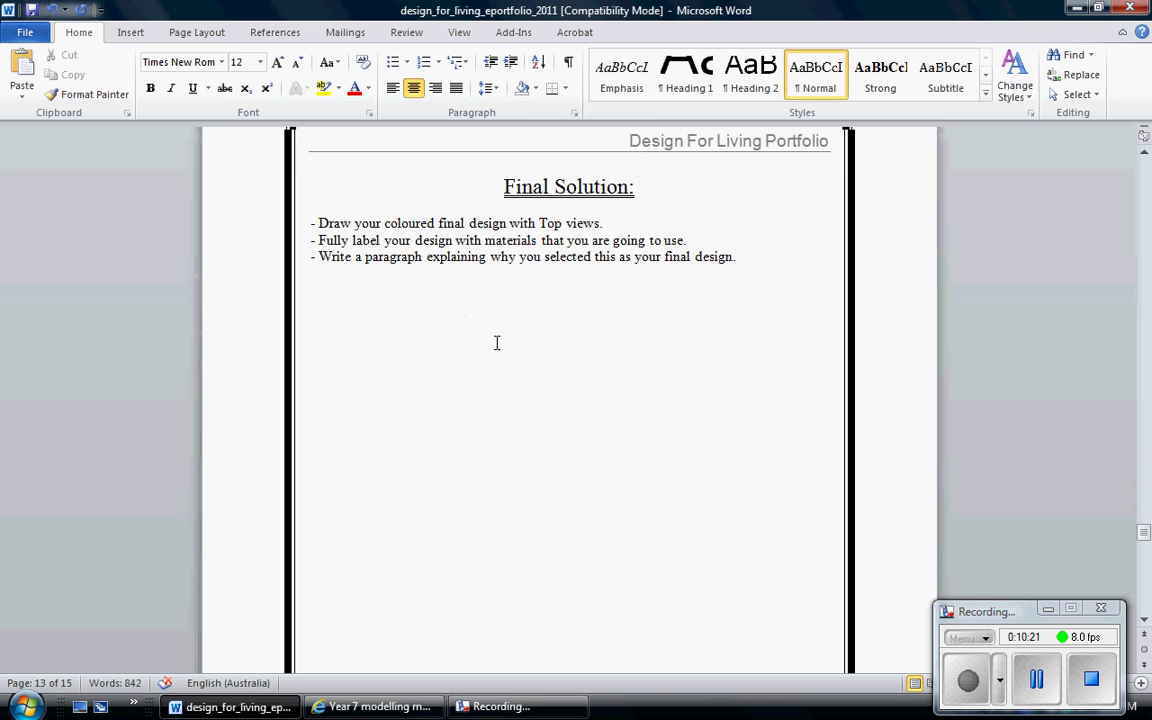
pyautogui.scroll(-8, 497, 343)
pyautogui.scroll(7, 497, 343)
pyautogui.scroll(-7, 497, 343)
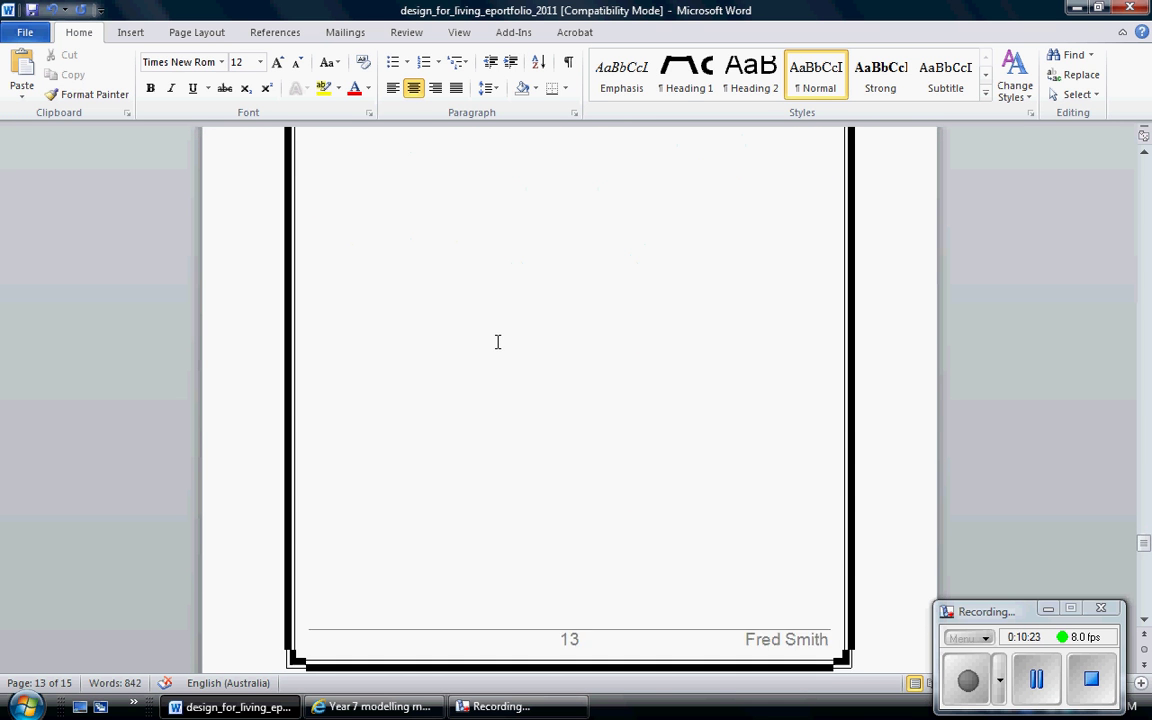
# Step: Compare the Production page's lesson record table with the Production items 13 and 14 of the browser checklist, and return to Word
pyautogui.scroll(-12, 497, 343)
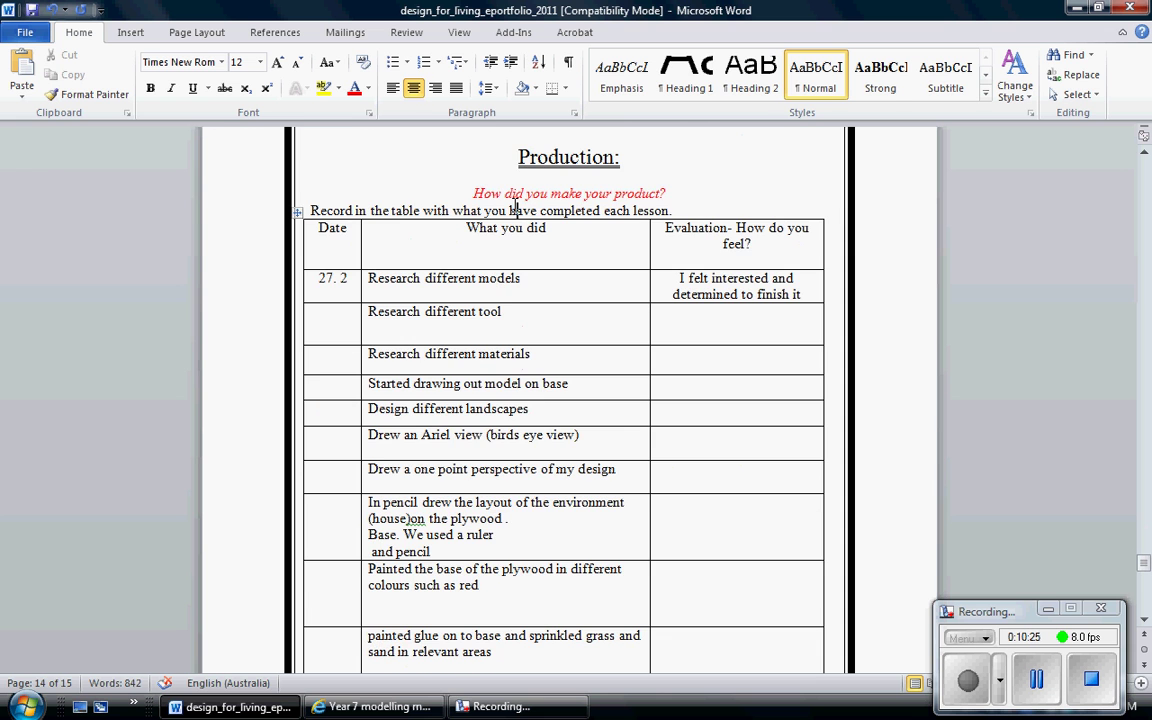
pyautogui.click(372, 707)
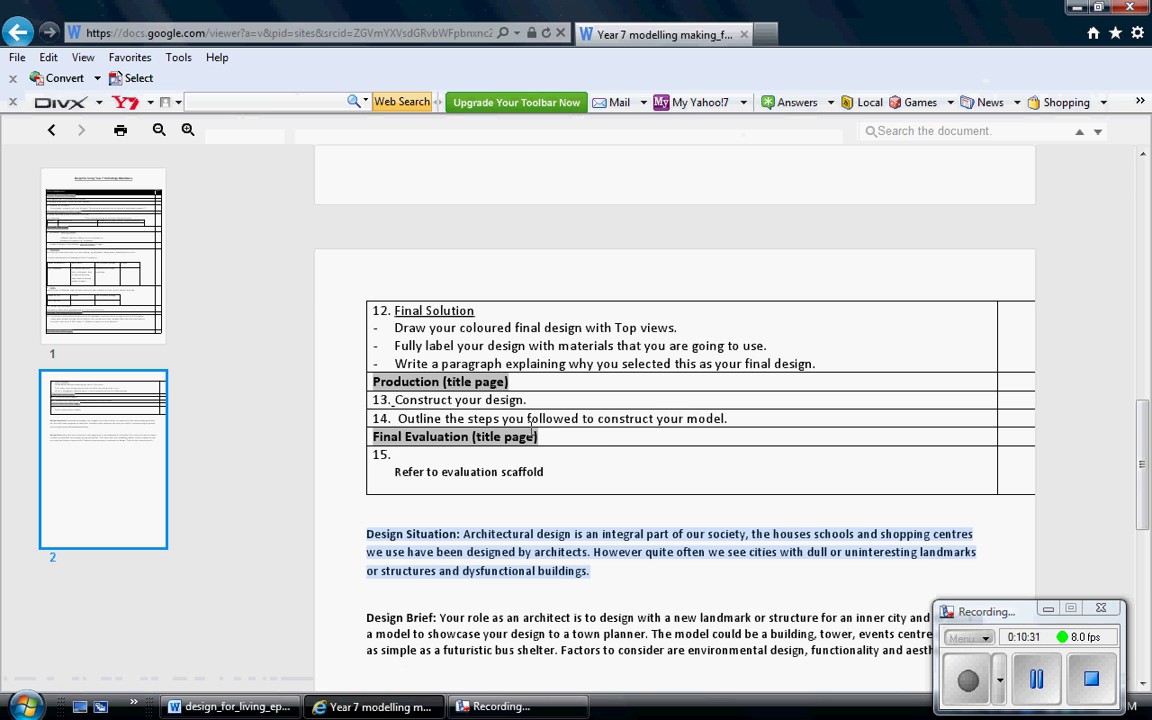
pyautogui.click(244, 707)
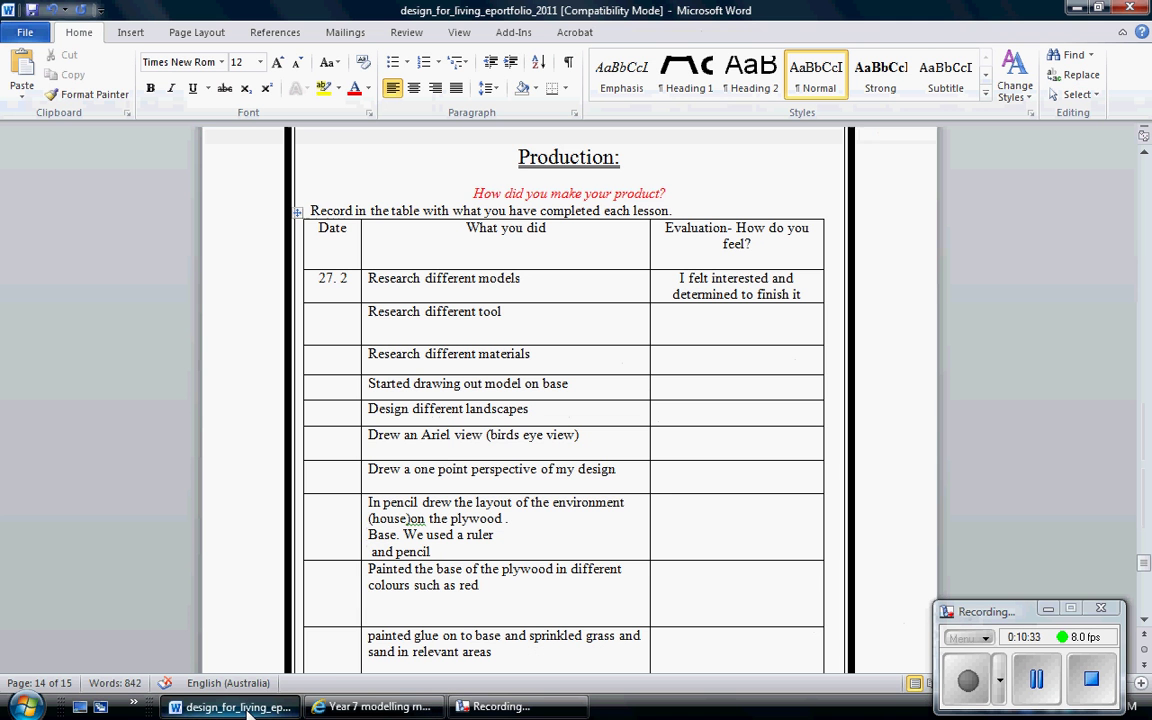
# Step: Extend the evaluation entry for "Research different models" in the Production table with "because…."
pyautogui.click(807, 296)
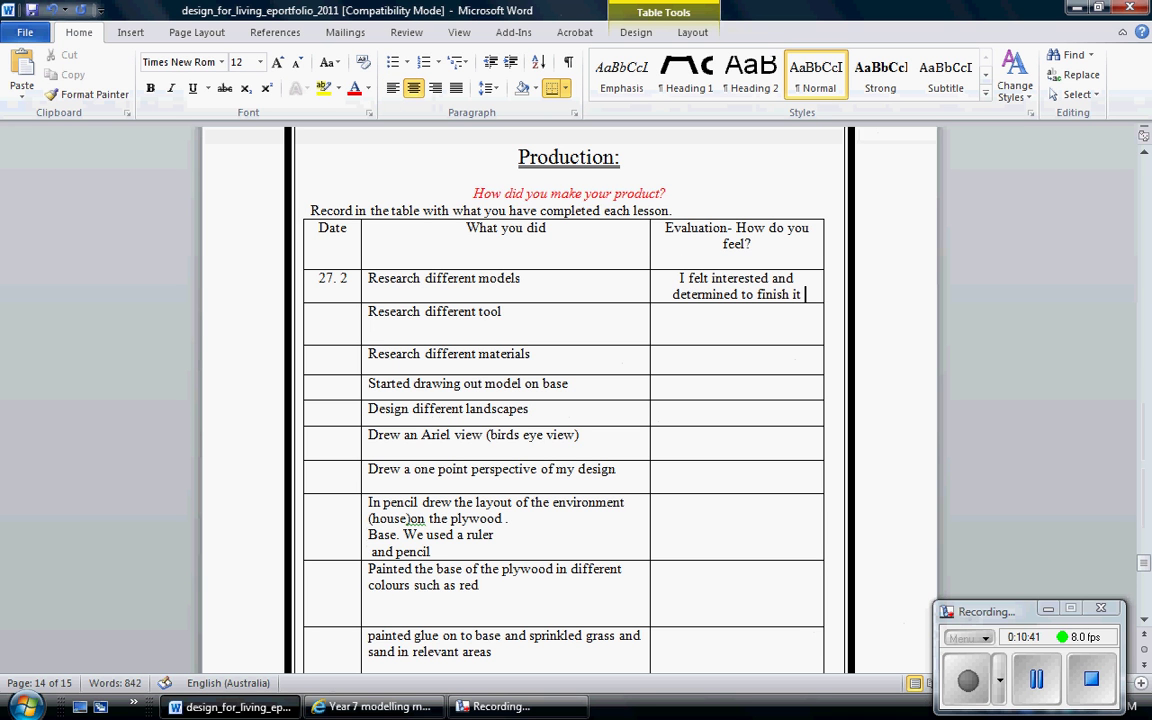
pyautogui.write('because.')
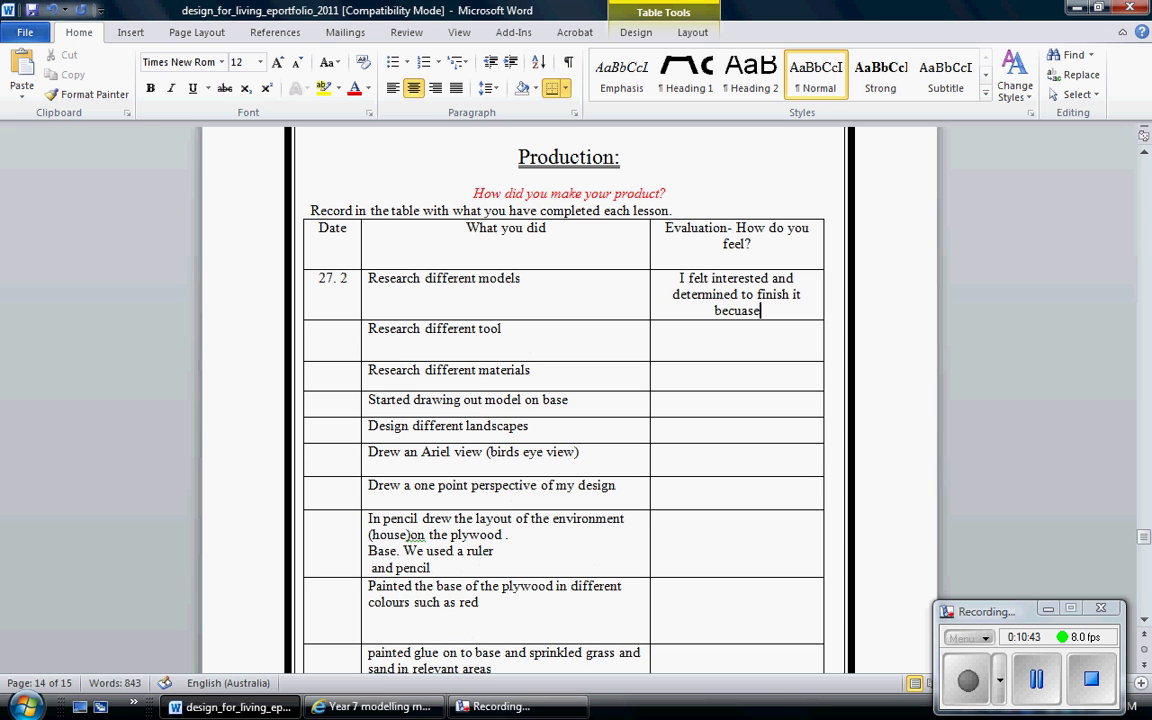
pyautogui.write('...')
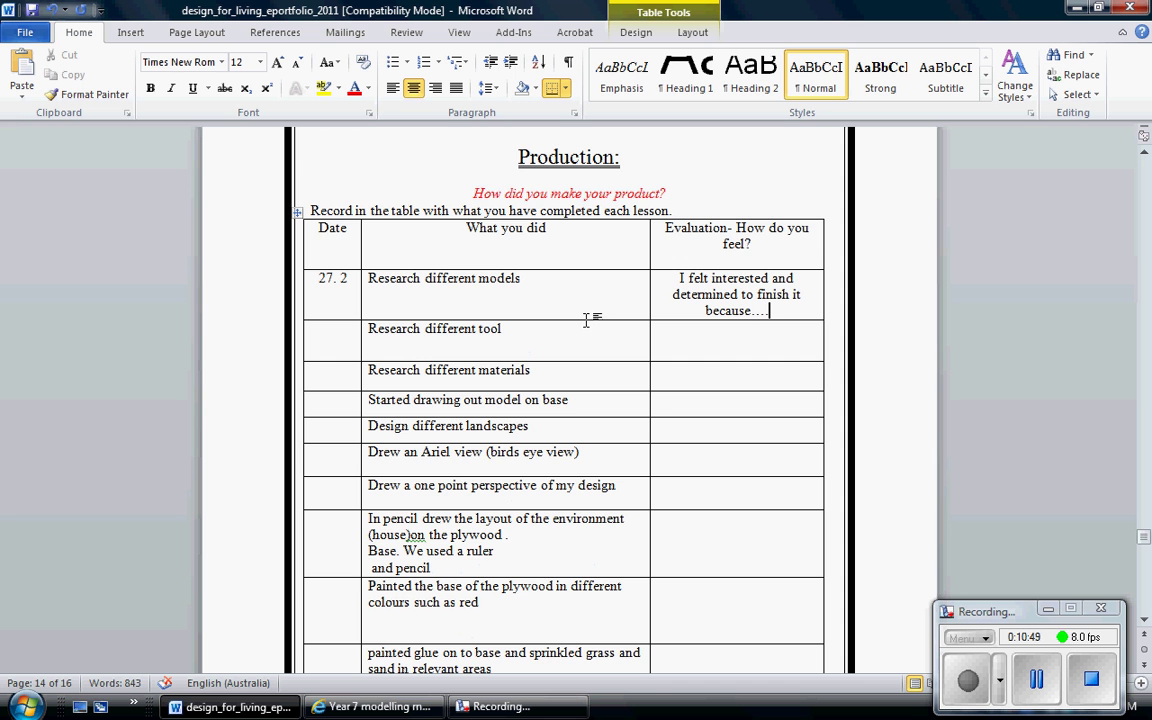
# Step: Compare the Production lesson table with the Project Management table on page 3, and return to the Production page
pyautogui.moveTo(1148, 545); pyautogui.dragTo(1145, 226)
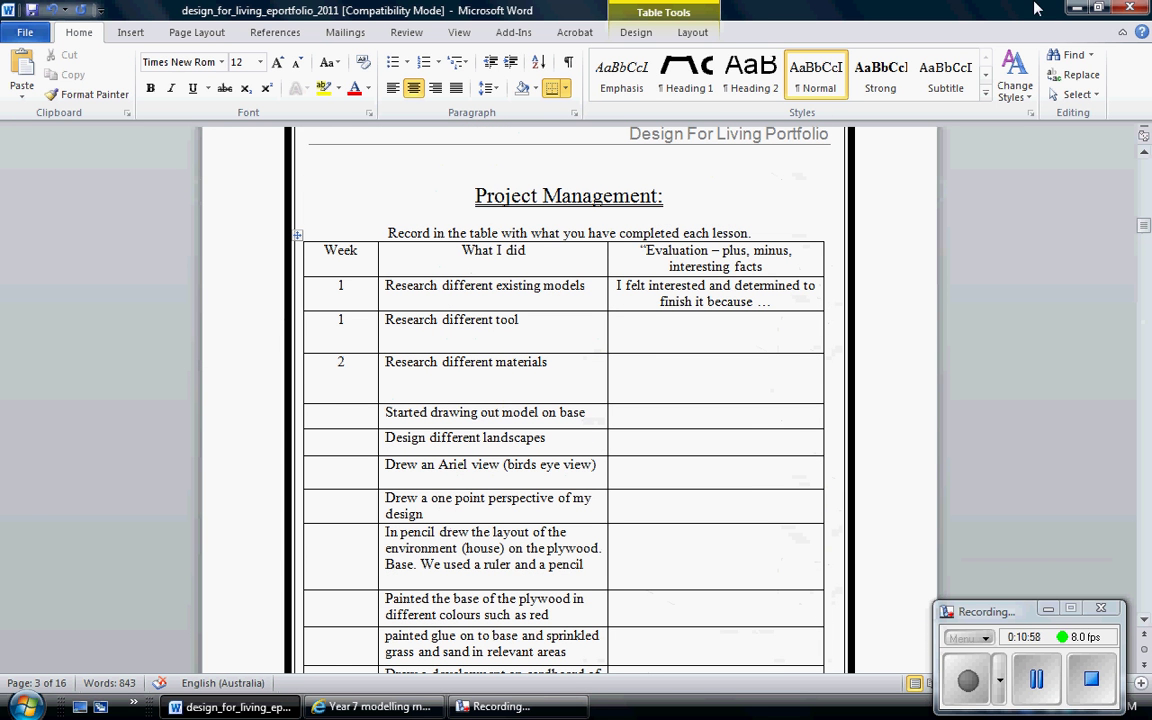
pyautogui.moveTo(1145, 228); pyautogui.dragTo(1148, 535)
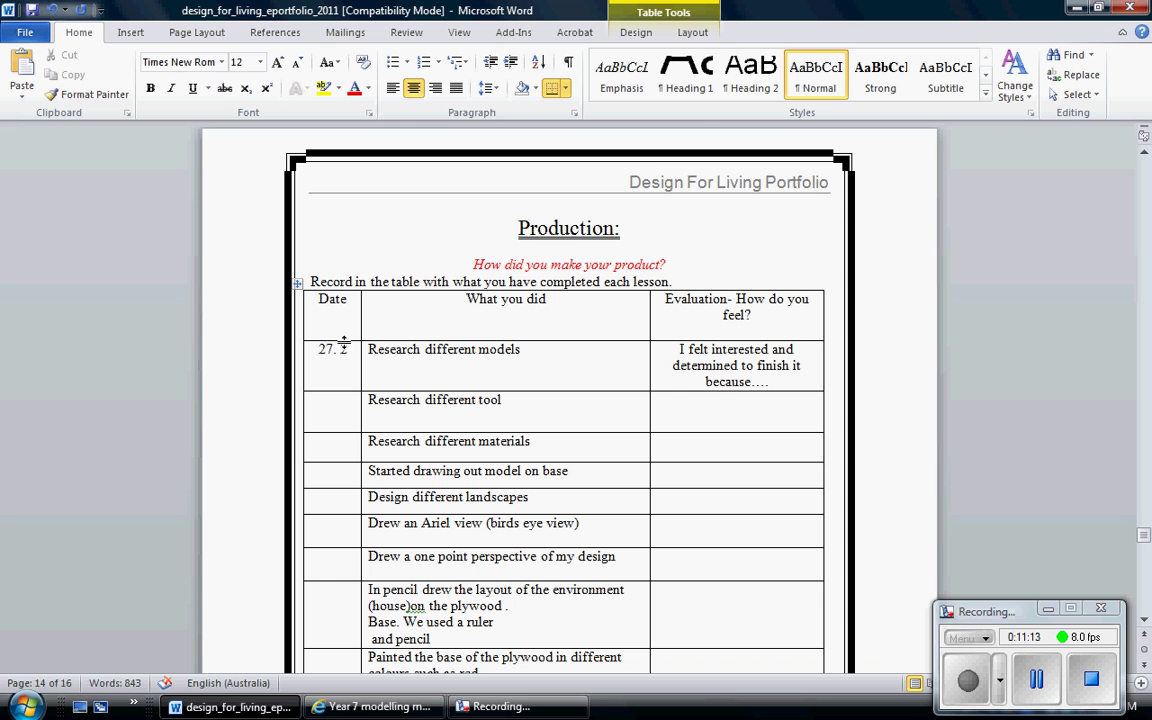
pyautogui.moveTo(230, 706)
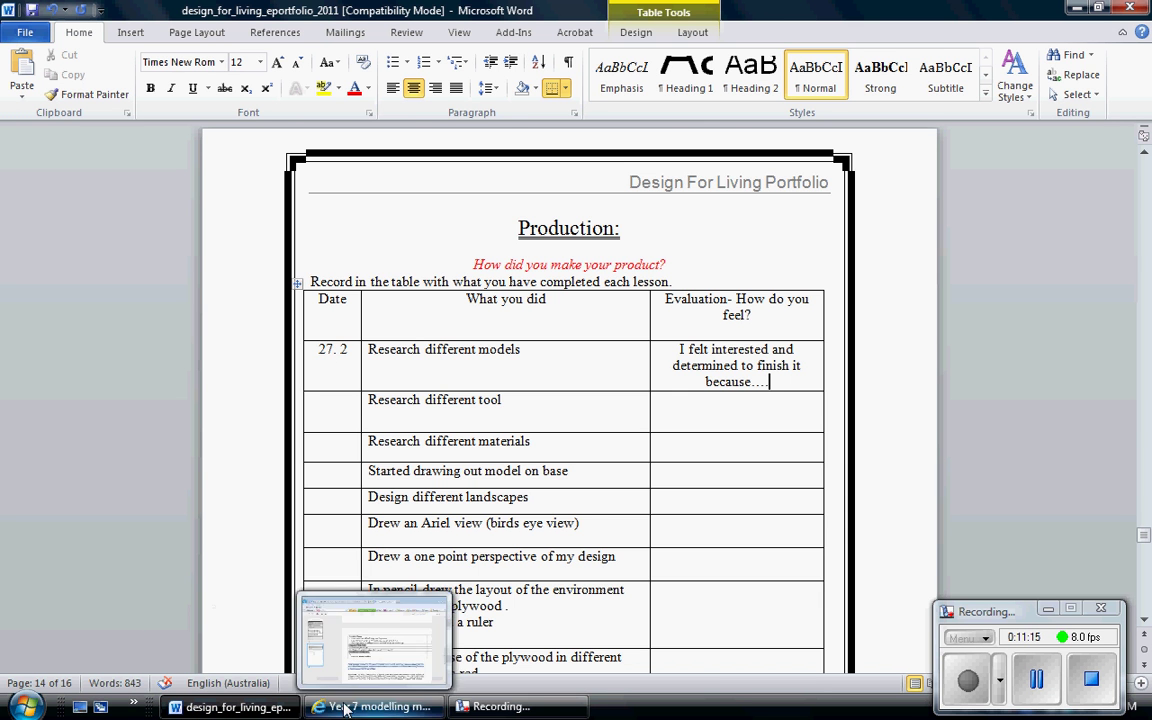
# Step: Remove a blank line from the "Drew a development on cardboard of house" row of the Production table
pyautogui.scroll(-6, 462, 505)
pyautogui.scroll(-14, 462, 505)
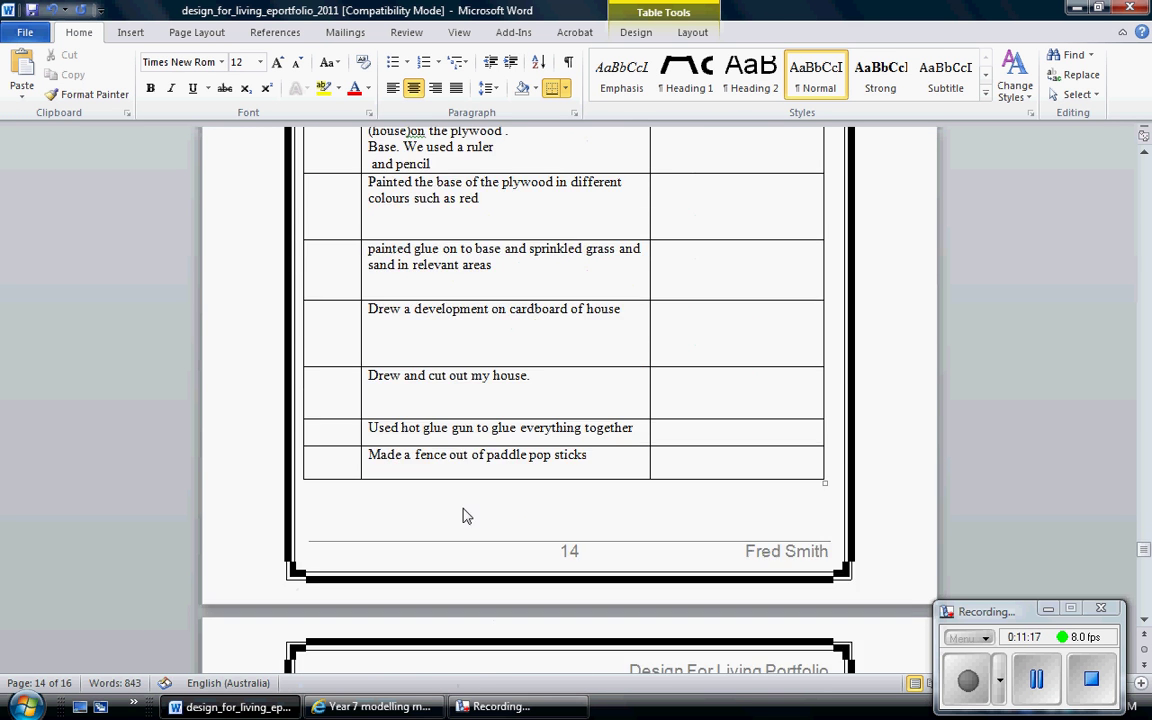
pyautogui.scroll(-2, 460, 509)
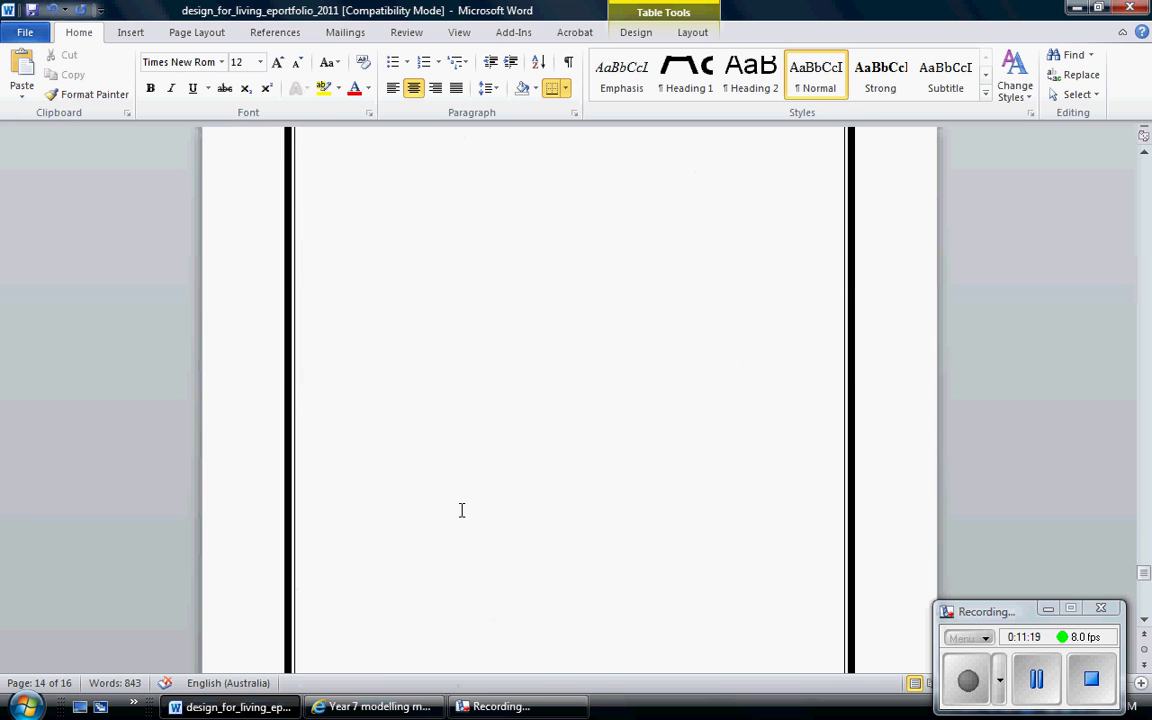
pyautogui.scroll(14, 460, 509)
pyautogui.click(399, 397)
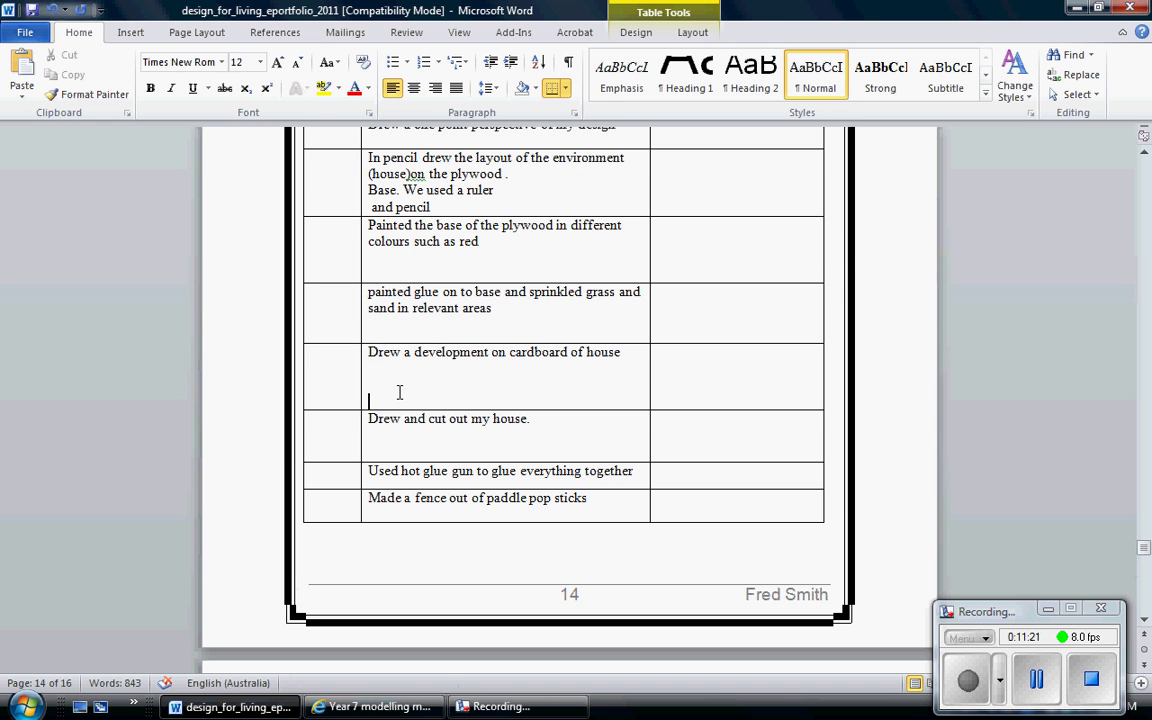
pyautogui.press('BackSpace')
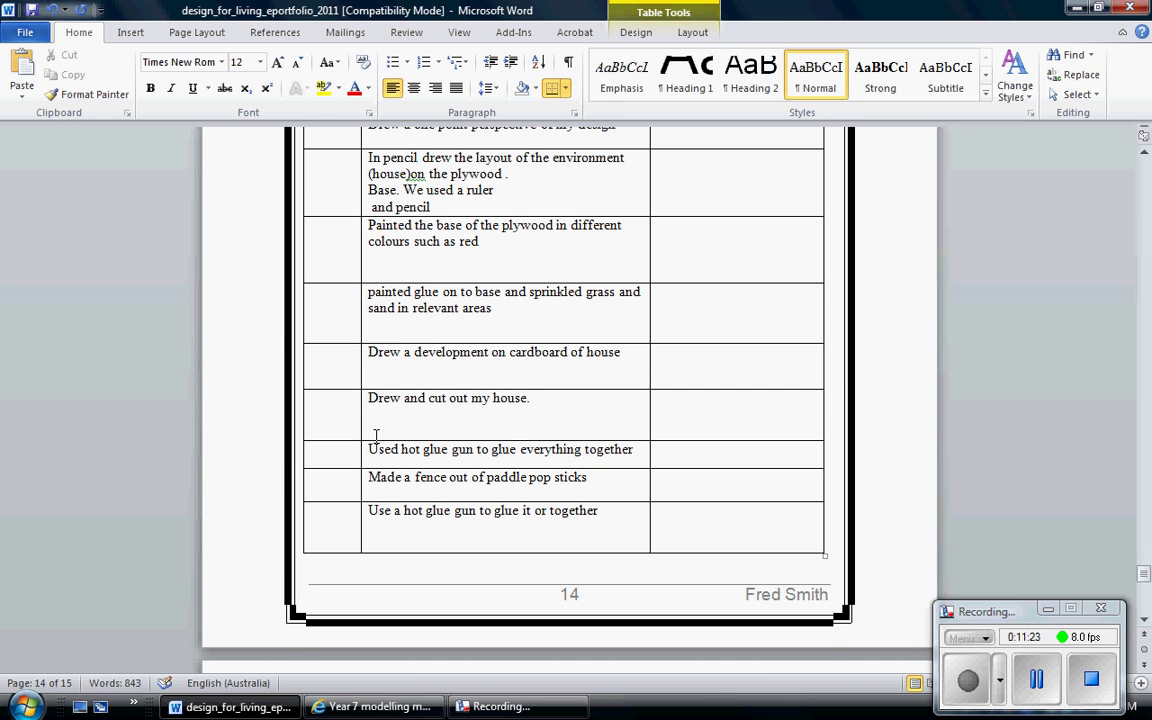
# Step: Compare the Final Evaluation page with item 15 of the browser checklist, and return to the Word portfolio
pyautogui.scroll(-3, 392, 450)
pyautogui.scroll(-3, 392, 460)
pyautogui.click(493, 374)
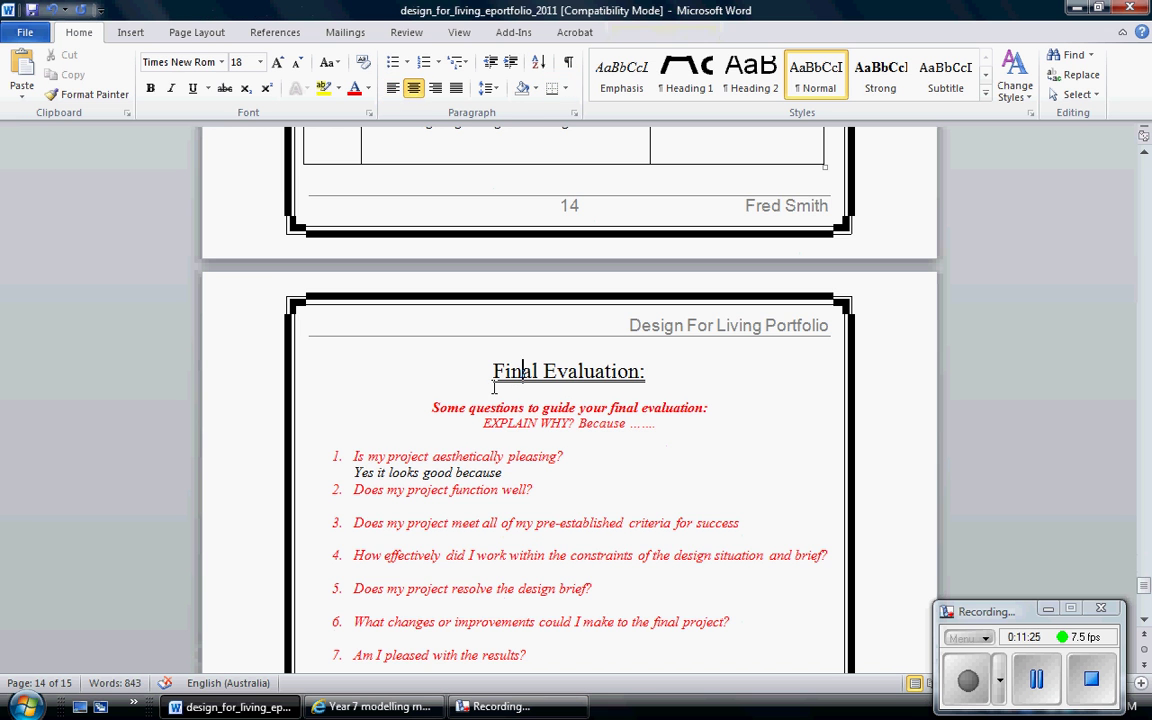
pyautogui.scroll(-2, 513, 425)
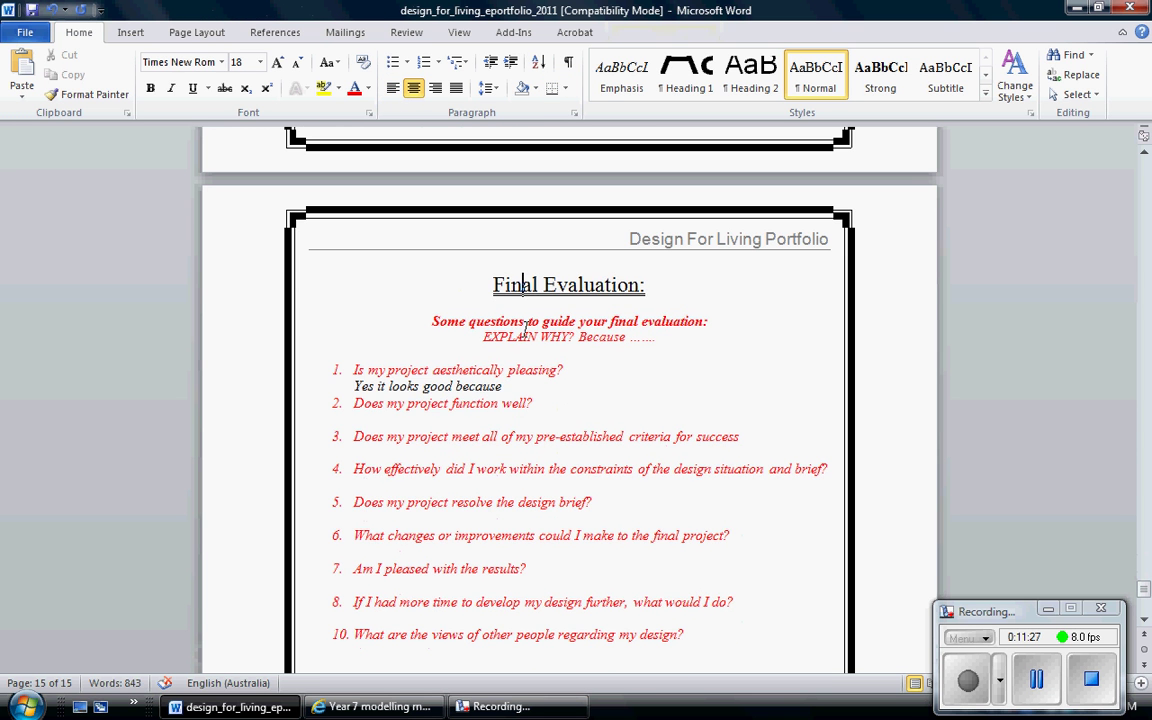
pyautogui.click(380, 707)
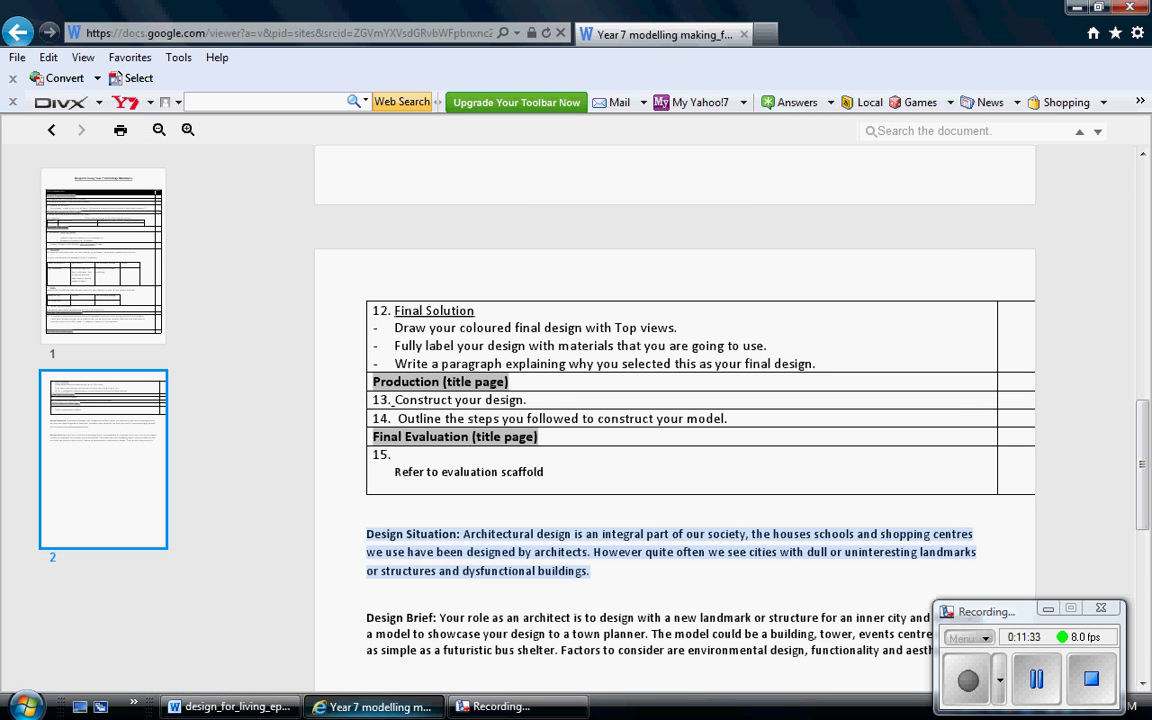
pyautogui.click(230, 707)
pyautogui.scroll(-2, 569, 484)
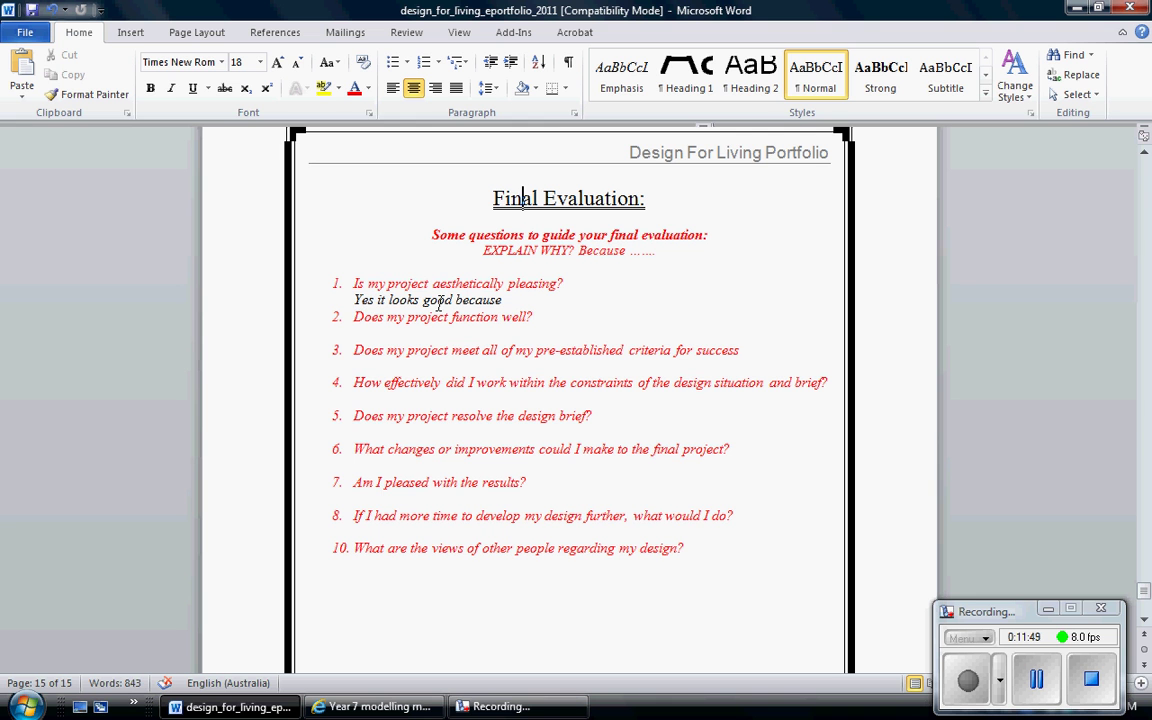
# Step: Add trailing dots after "Yes it looks good because" under the first Final Evaluation question
pyautogui.click(500, 300)
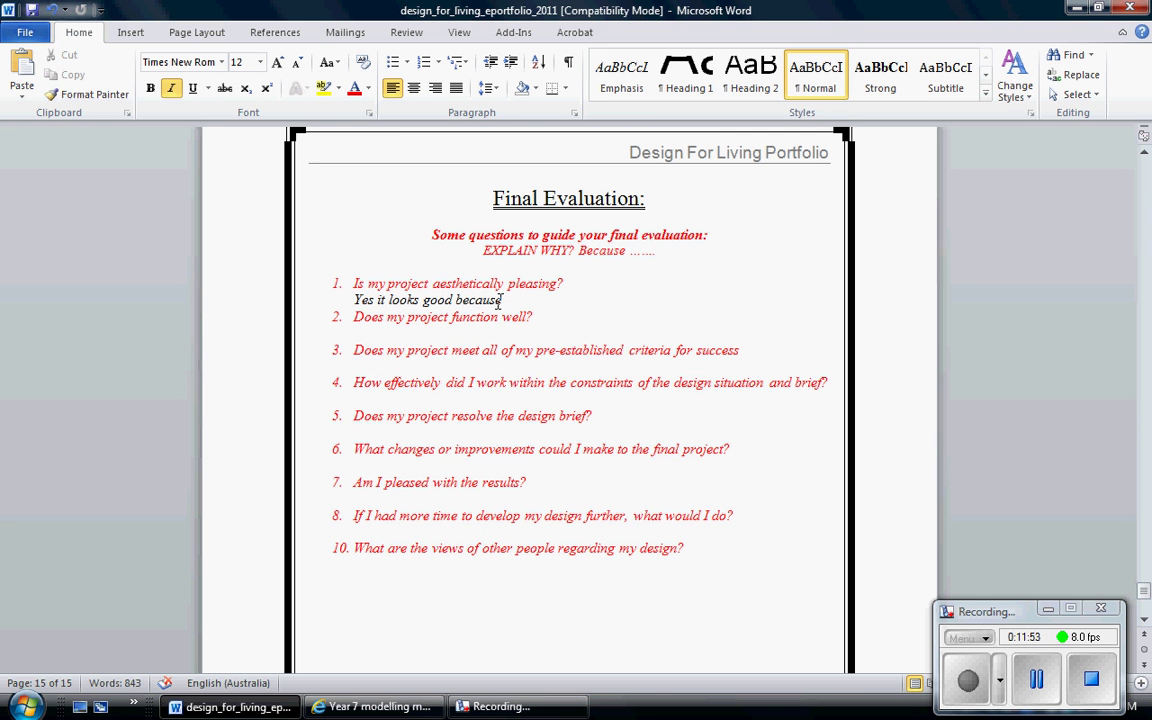
pyautogui.write('....')
pyautogui.click(535, 318)
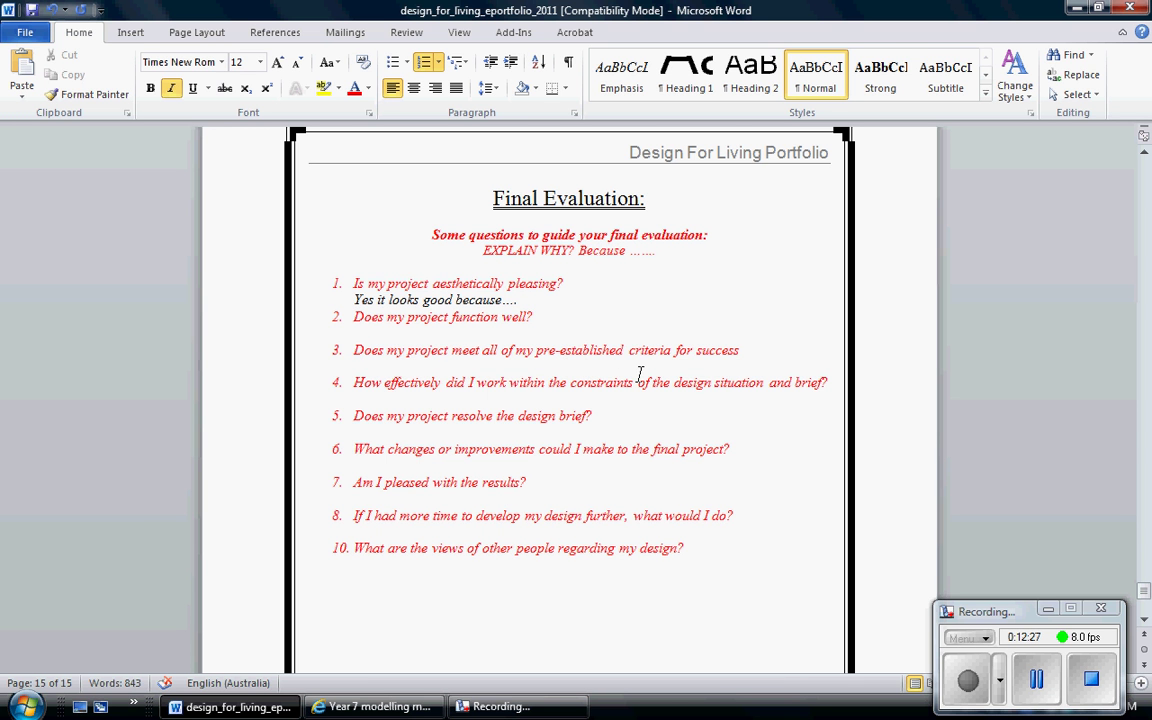
# Step: Compare the Final Evaluation questions with the Criteria for Success, Design Situation and Design Brief sections, and return to the evaluation page
pyautogui.moveTo(1145, 603); pyautogui.dragTo(1148, 208)
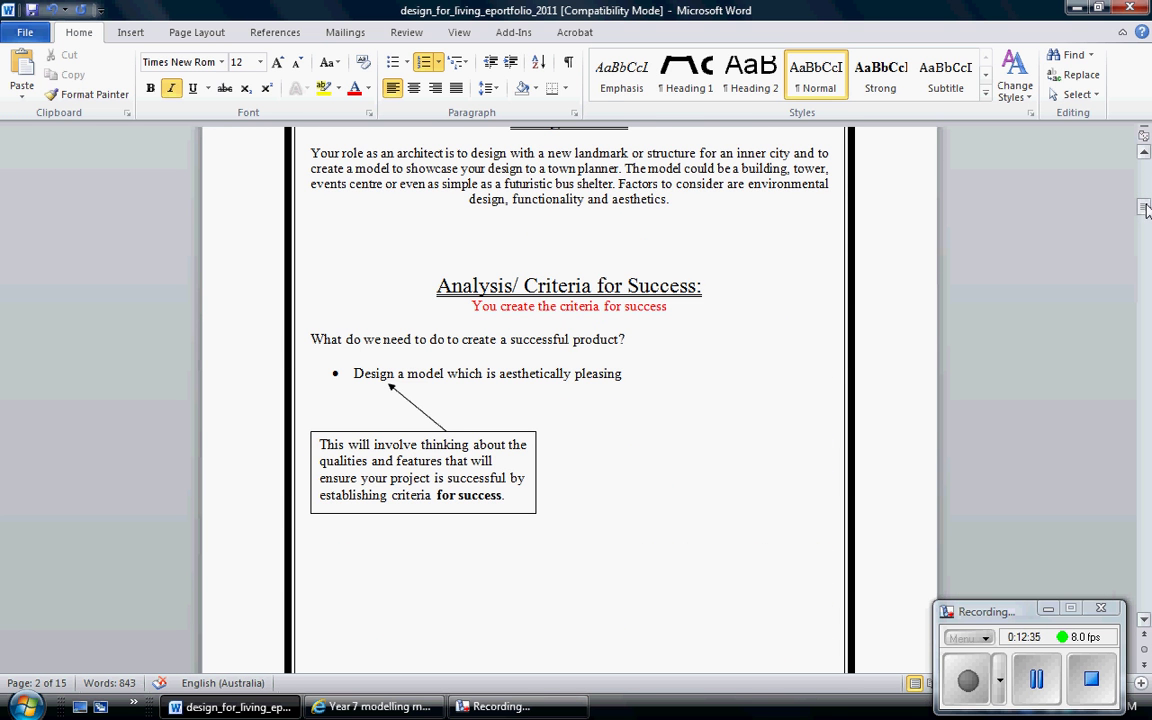
pyautogui.moveTo(1146, 208); pyautogui.dragTo(1148, 590)
pyautogui.click(536, 397)
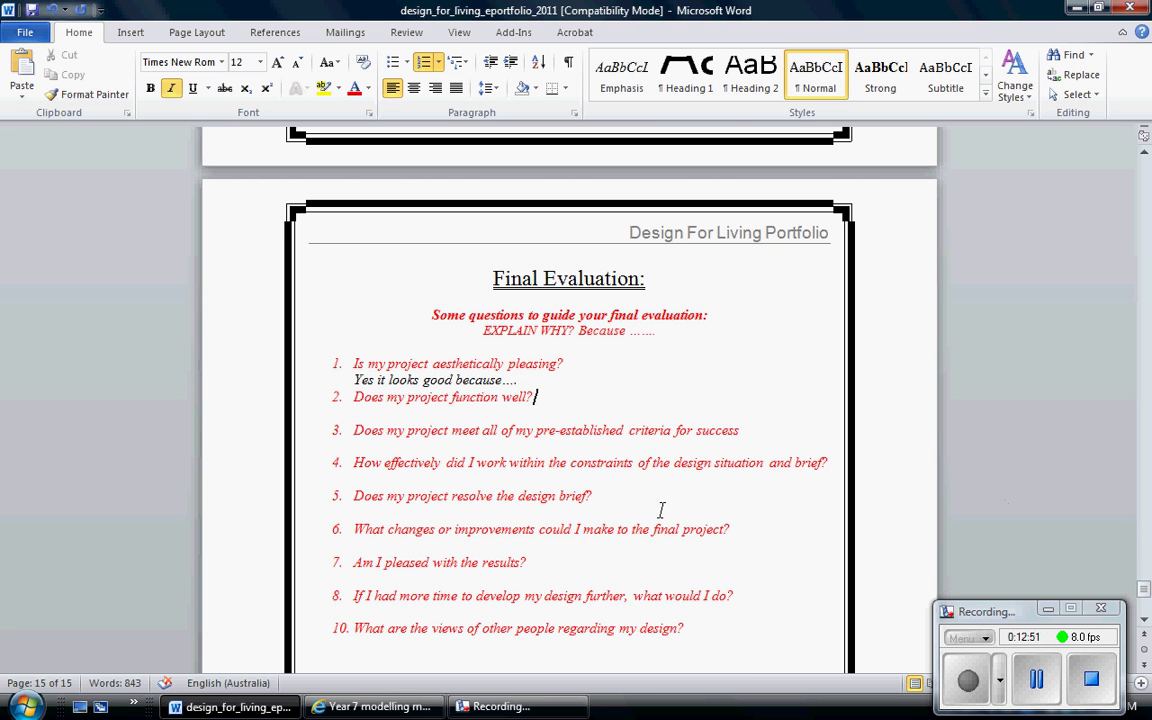
pyautogui.moveTo(1143, 590); pyautogui.dragTo(1147, 198)
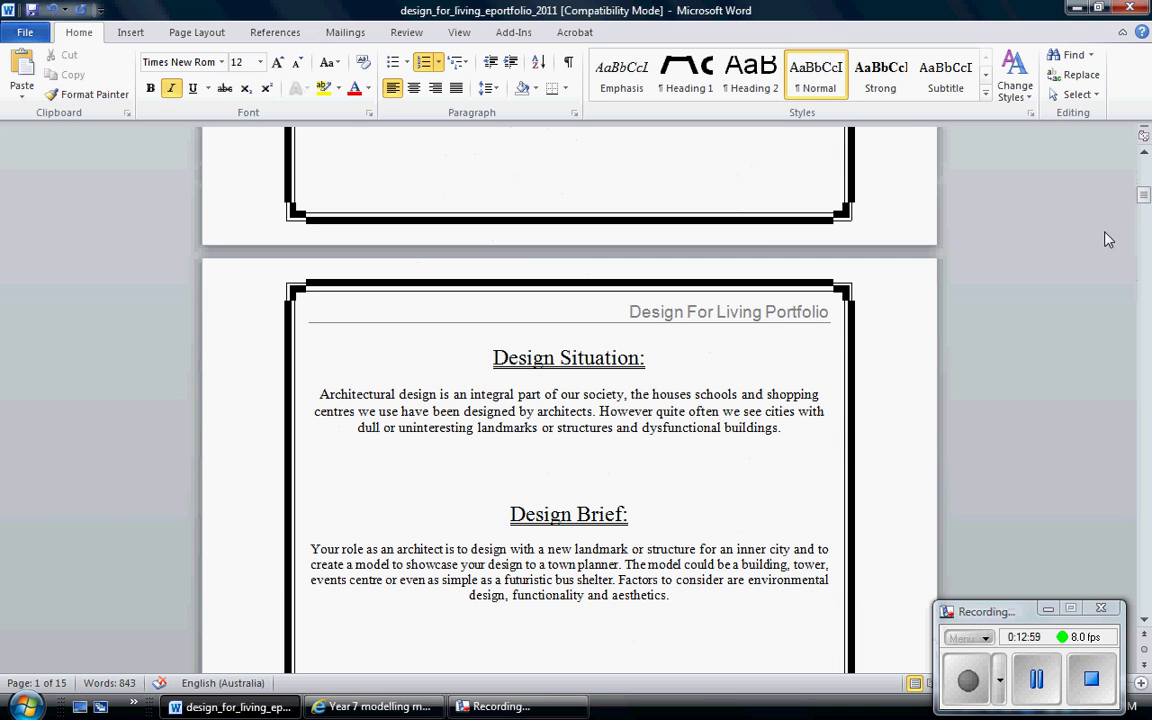
pyautogui.moveTo(1143, 195); pyautogui.dragTo(1146, 600)
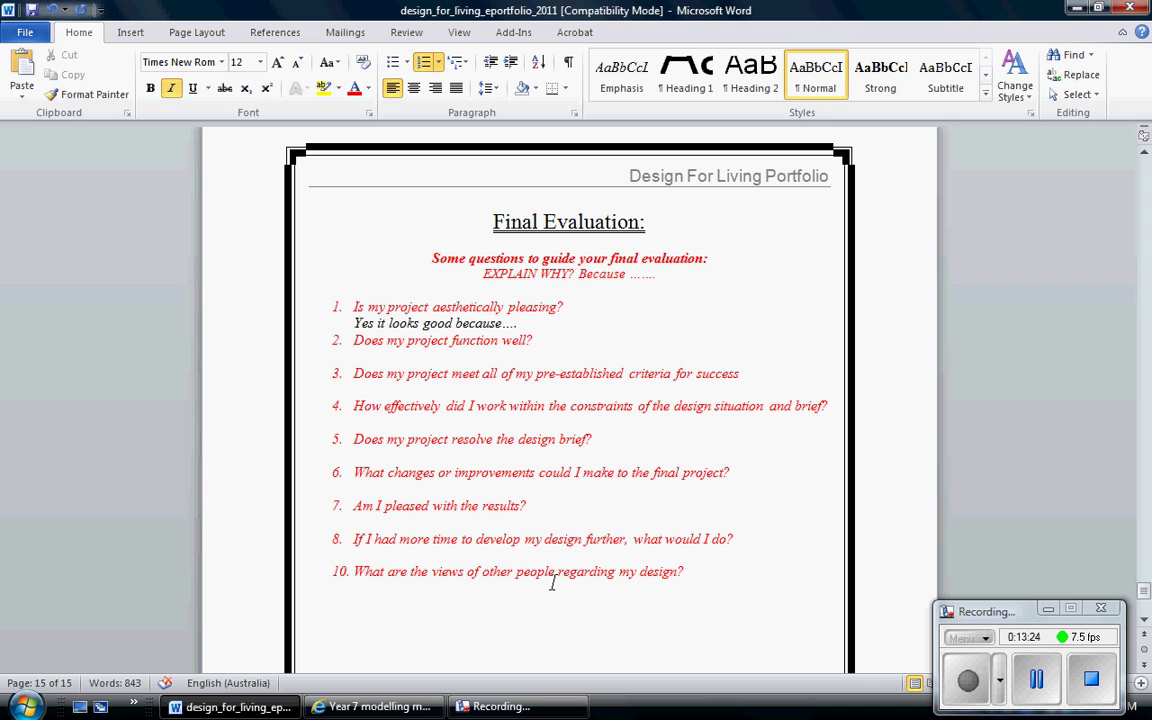
# Step: Begin a sample answer with "My teacher said" after the last Final Evaluation question about other people's views
pyautogui.click(713, 572)
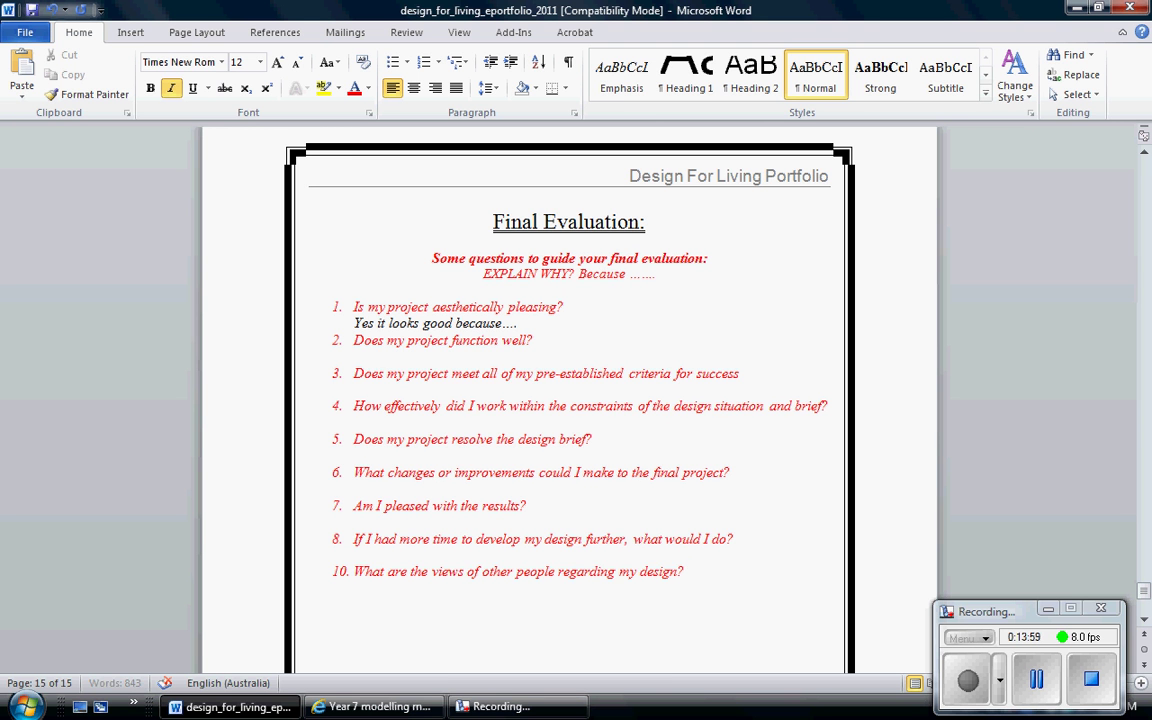
pyautogui.write('My teacher said')
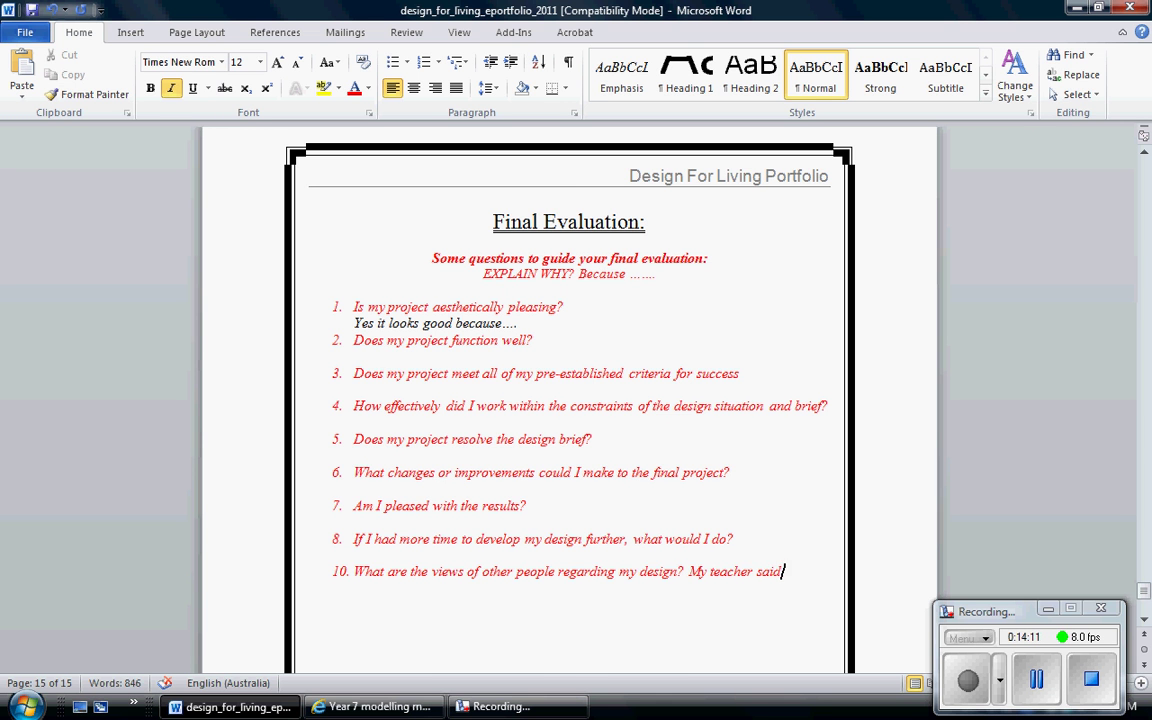
# Step: Look over the end of the Final Evaluation page, check the browser checklist once more, and return to Word
pyautogui.scroll(-8, 679, 568)
pyautogui.scroll(8, 649, 562)
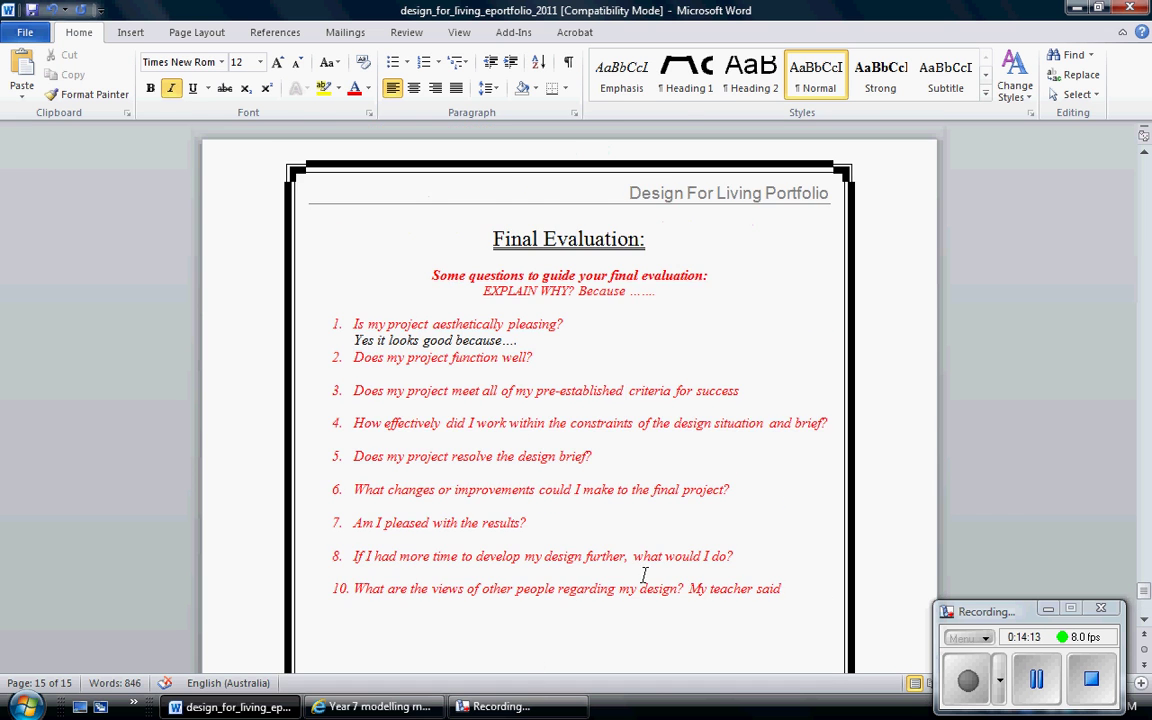
pyautogui.click(370, 707)
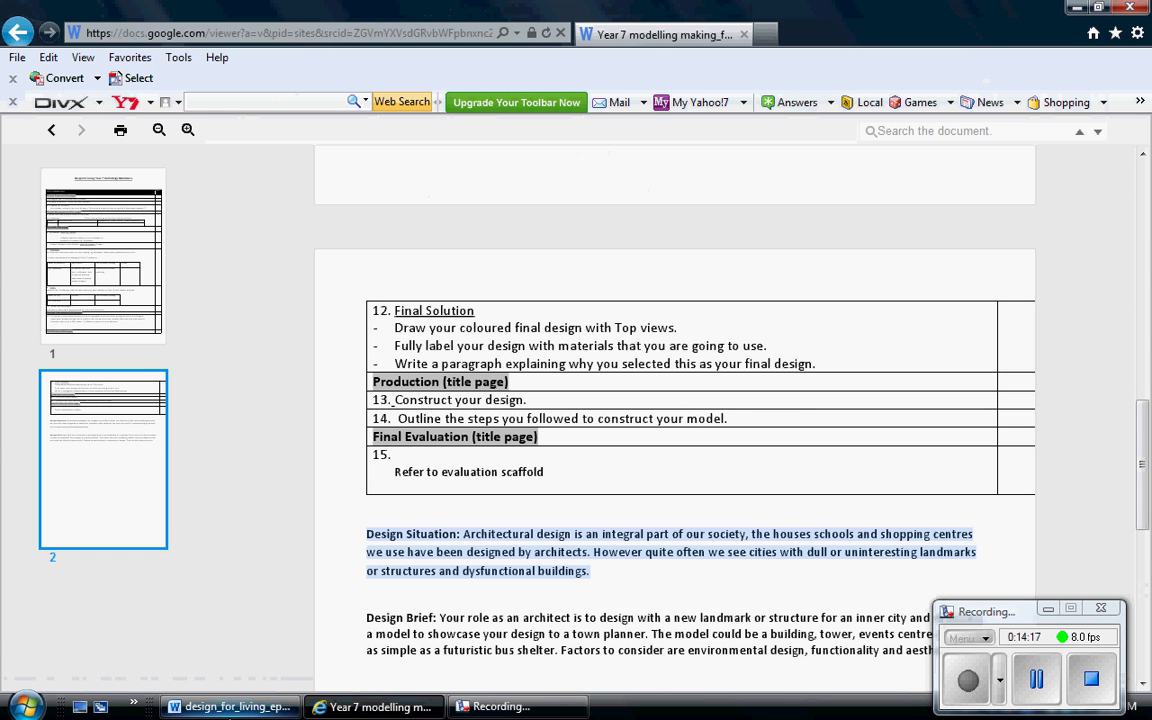
pyautogui.click(237, 710)
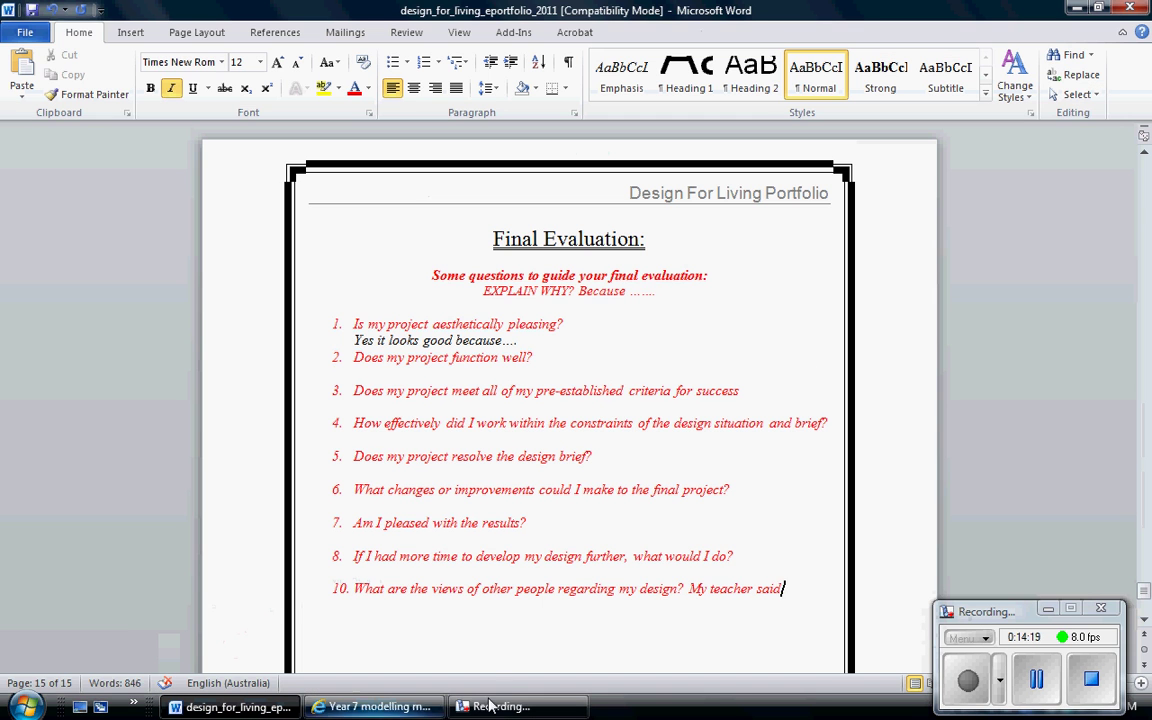